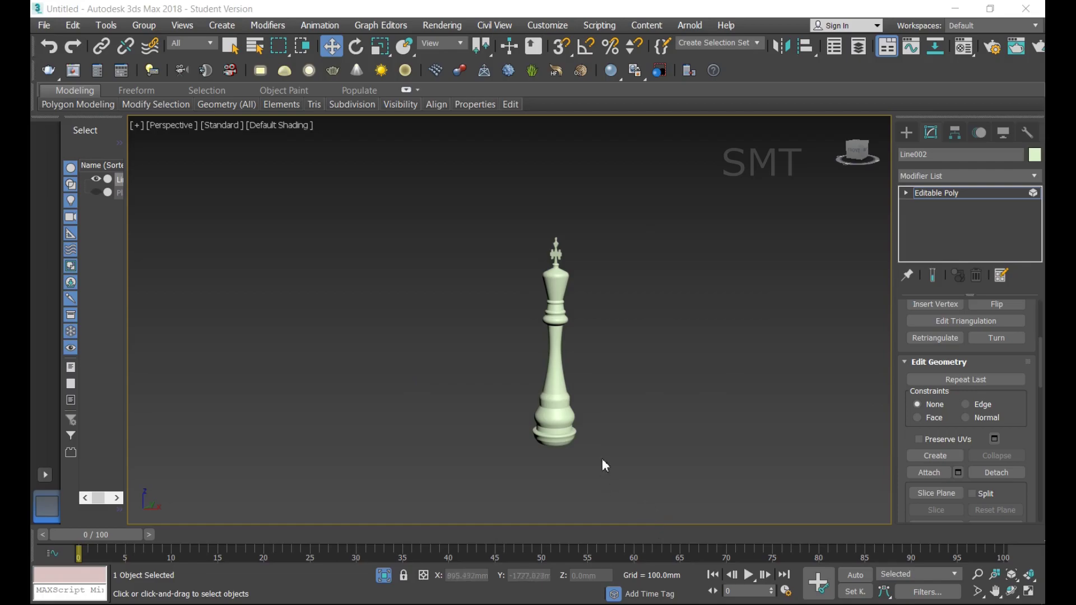
# Delete the finished chess king model, leaving an empty scene.
pyautogui.scroll(4, 577, 409)
pyautogui.scroll(-4, 577, 404)
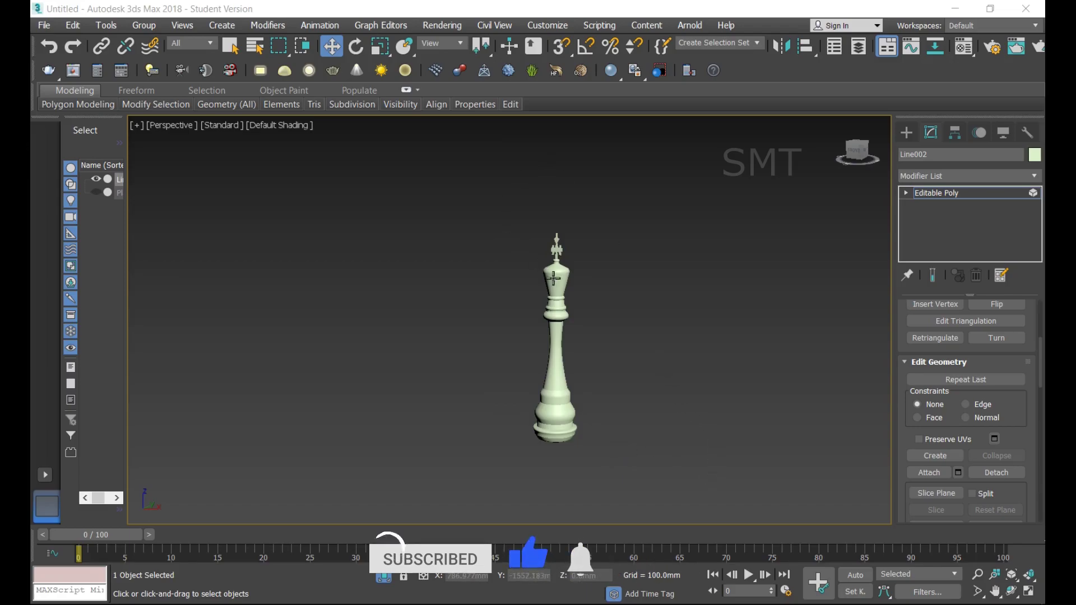
pyautogui.press('Delete')
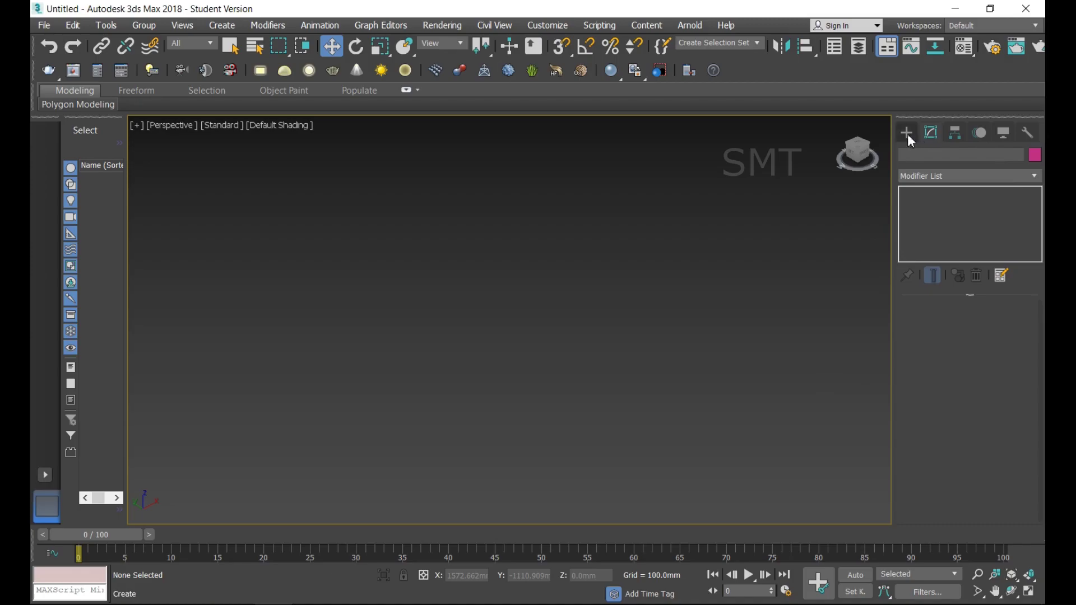
# Draw a 4565 × 4439 mm plane in the Front view and maximize that viewport.
pyautogui.click(907, 132)
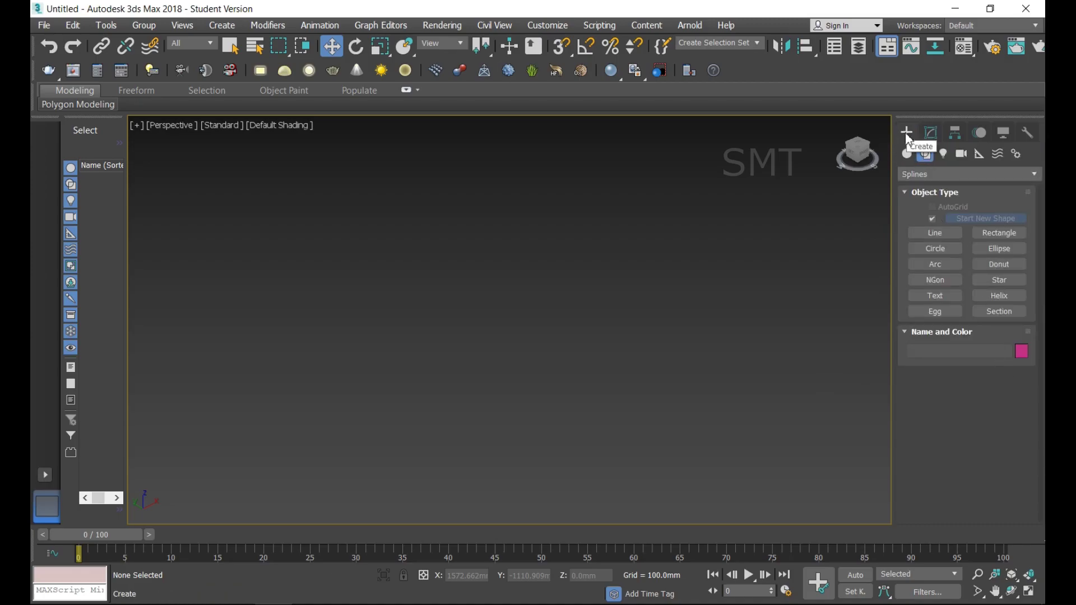
pyautogui.click(906, 155)
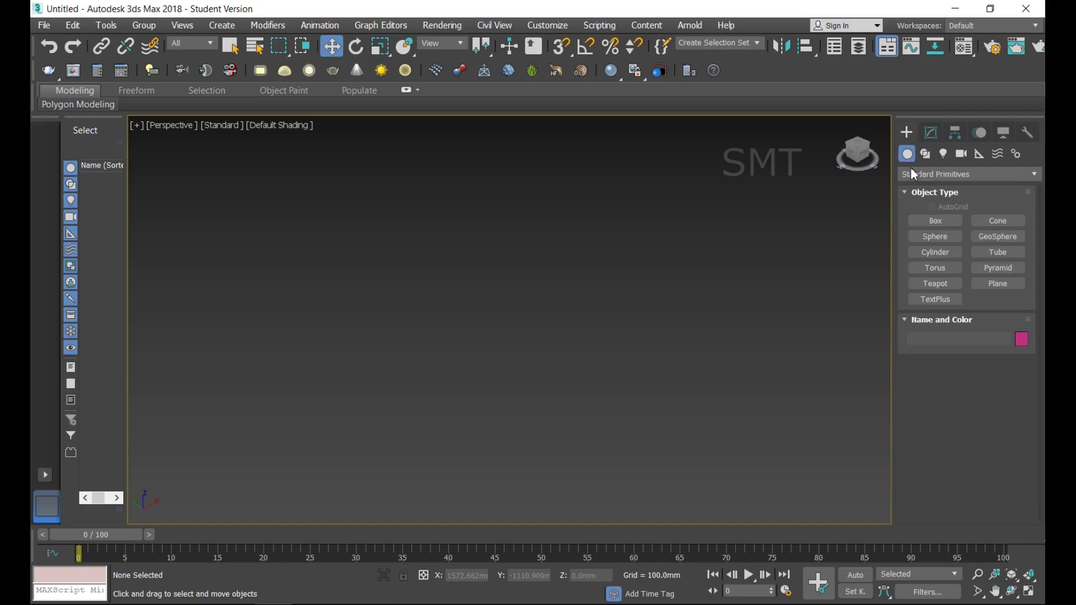
pyautogui.click(1013, 285)
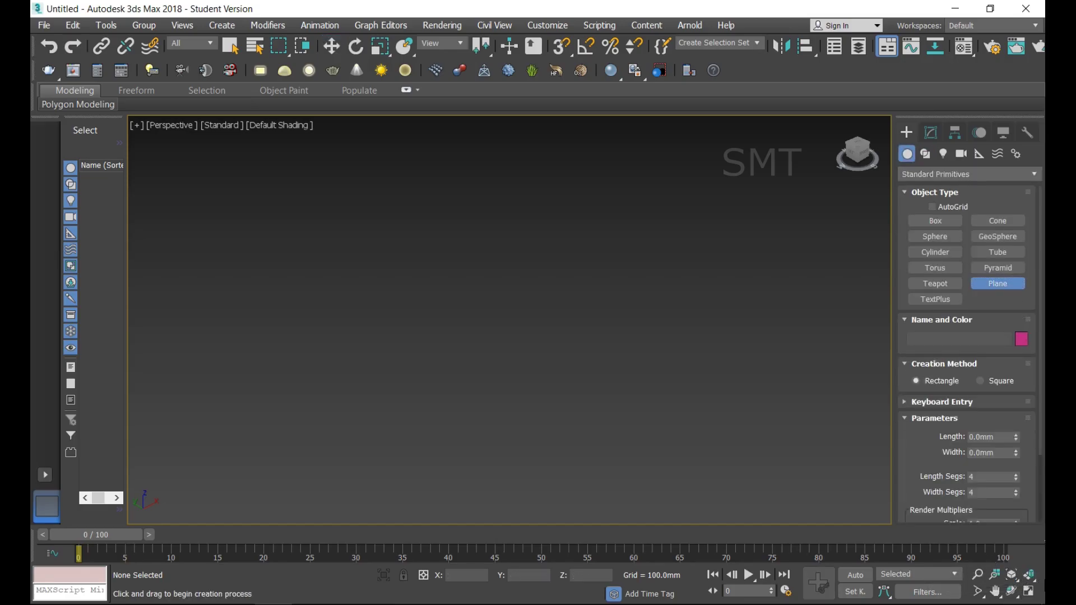
pyautogui.click(1029, 591)
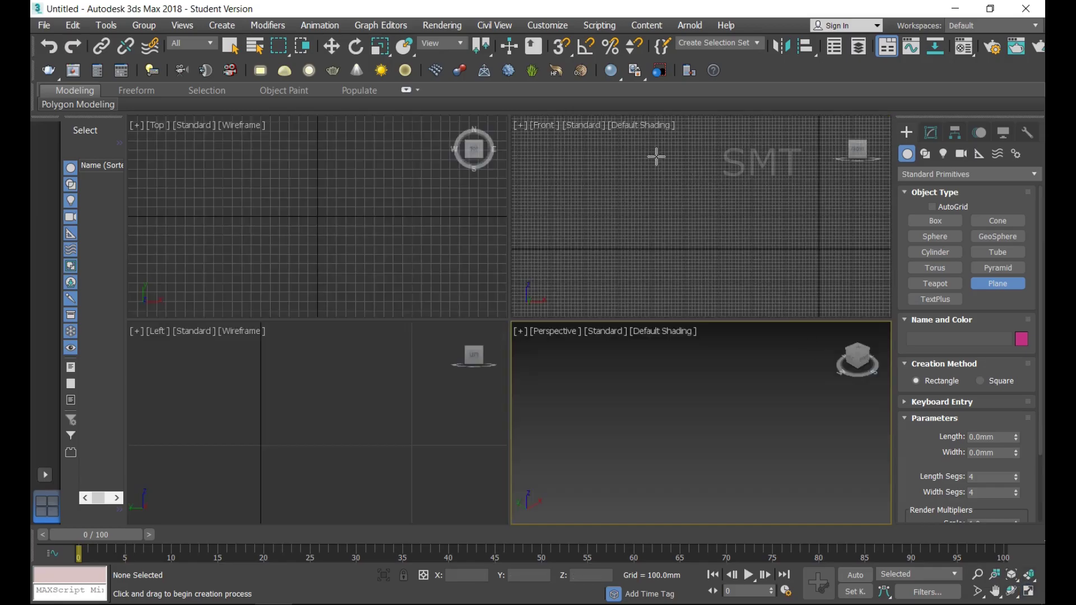
pyautogui.moveTo(653, 152)
pyautogui.mouseDown()
pyautogui.moveTo(732, 206)
pyautogui.moveTo(803, 305)
pyautogui.mouseUp()
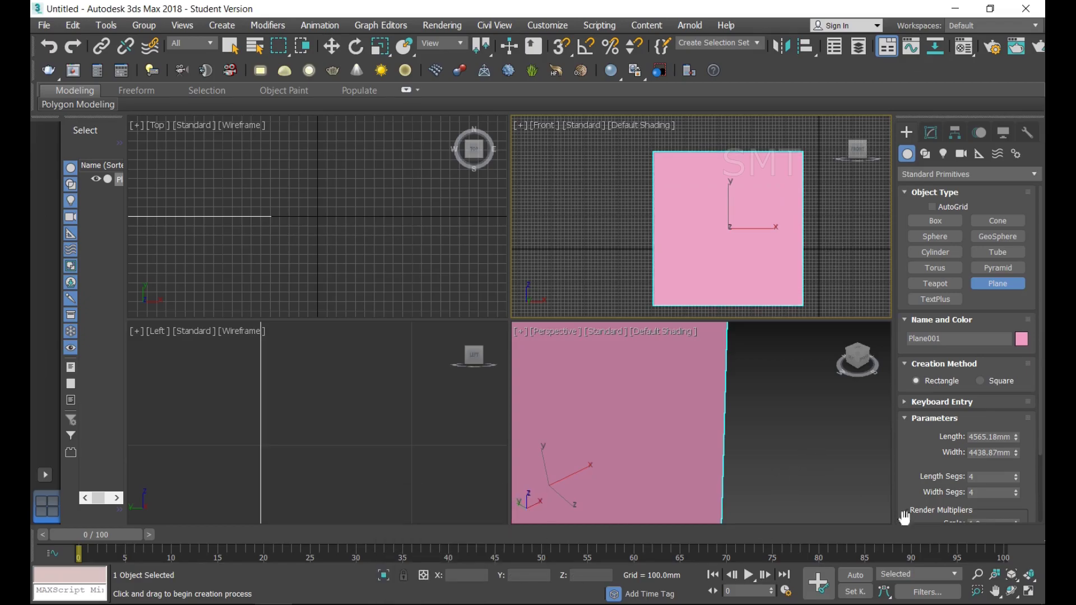
pyautogui.click(1028, 591)
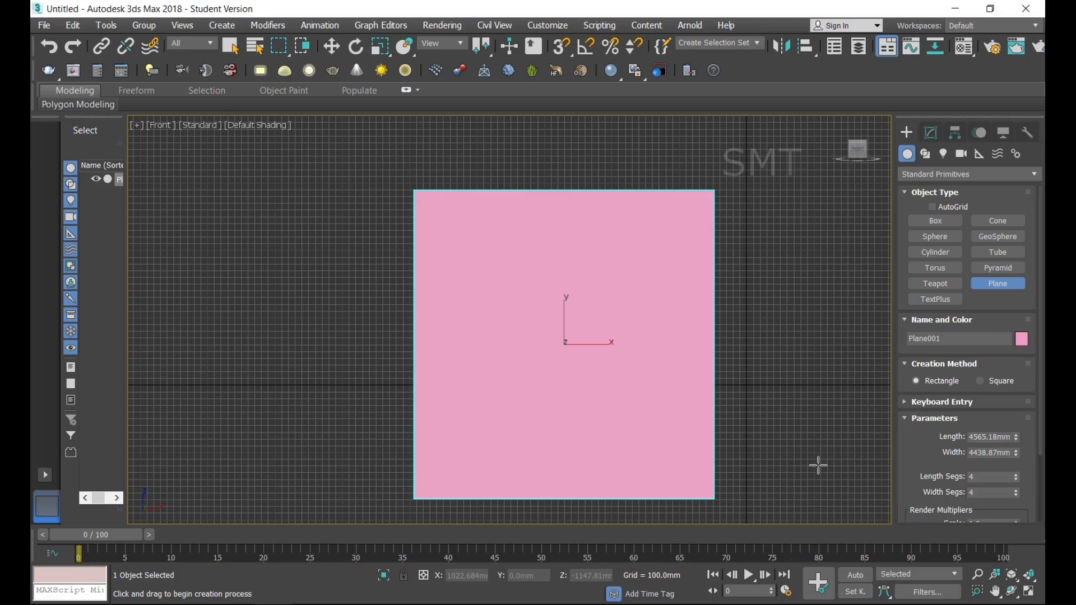
pyautogui.press('m')
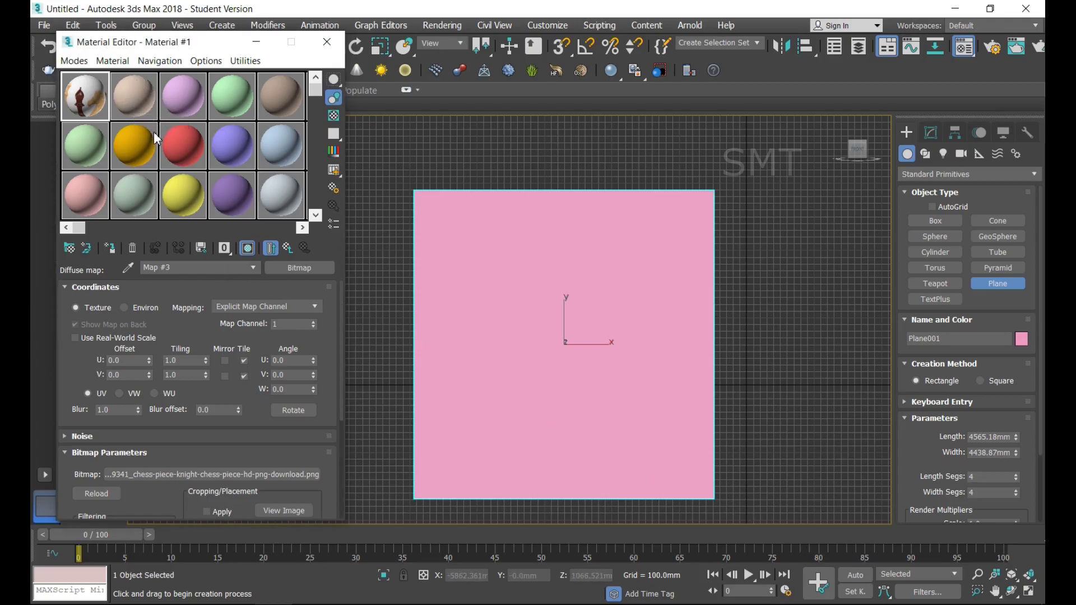
# Give a new material a Diffuse bitmap of M2026_1_lg_lg.jpg.
pyautogui.click(143, 90)
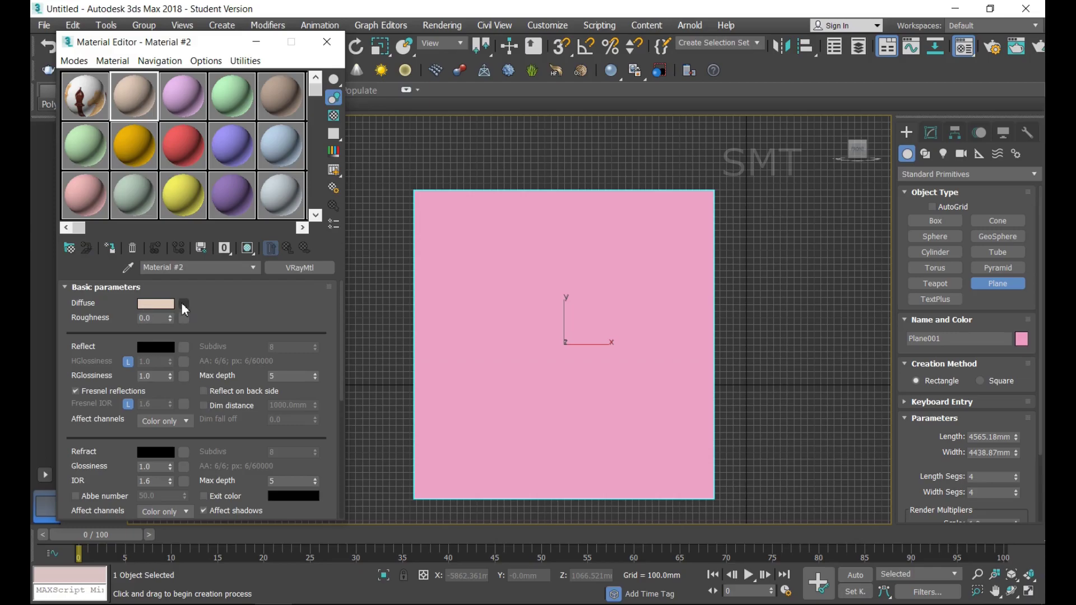
pyautogui.click(184, 306)
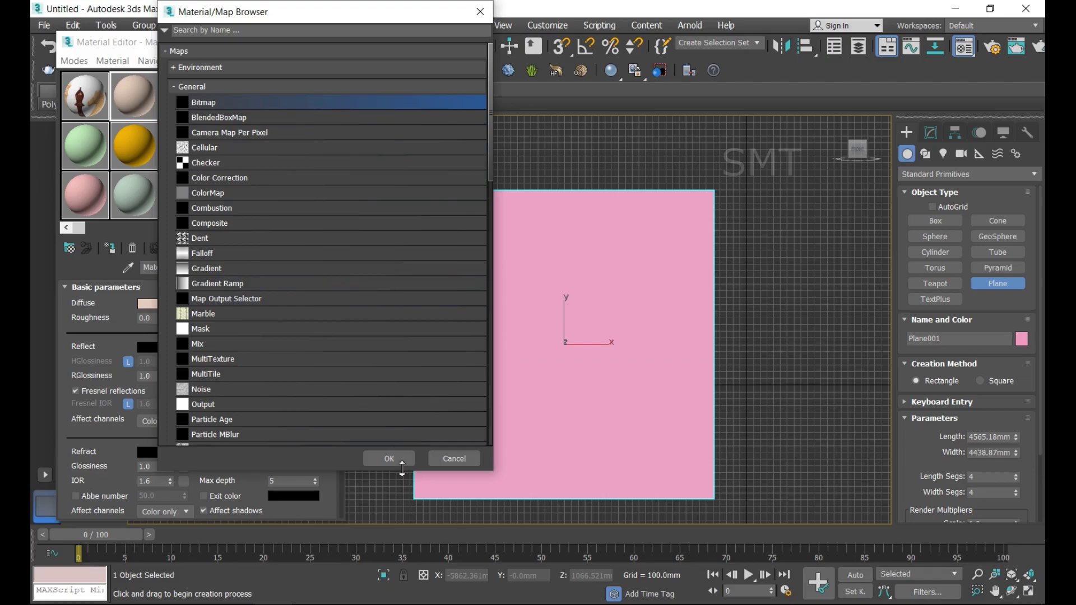
pyautogui.click(395, 458)
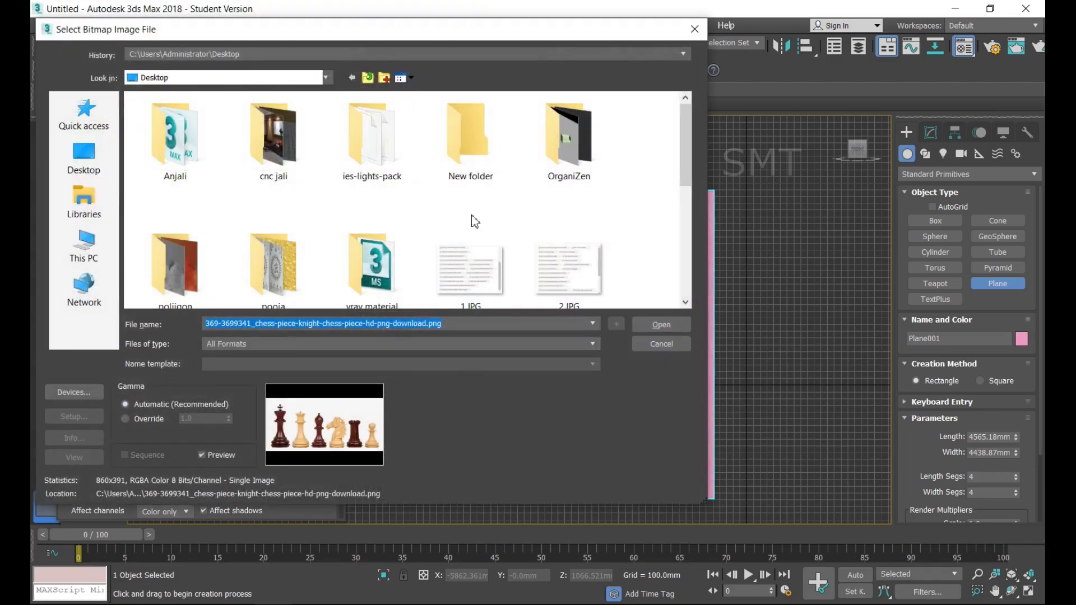
pyautogui.scroll(-5, 478, 207)
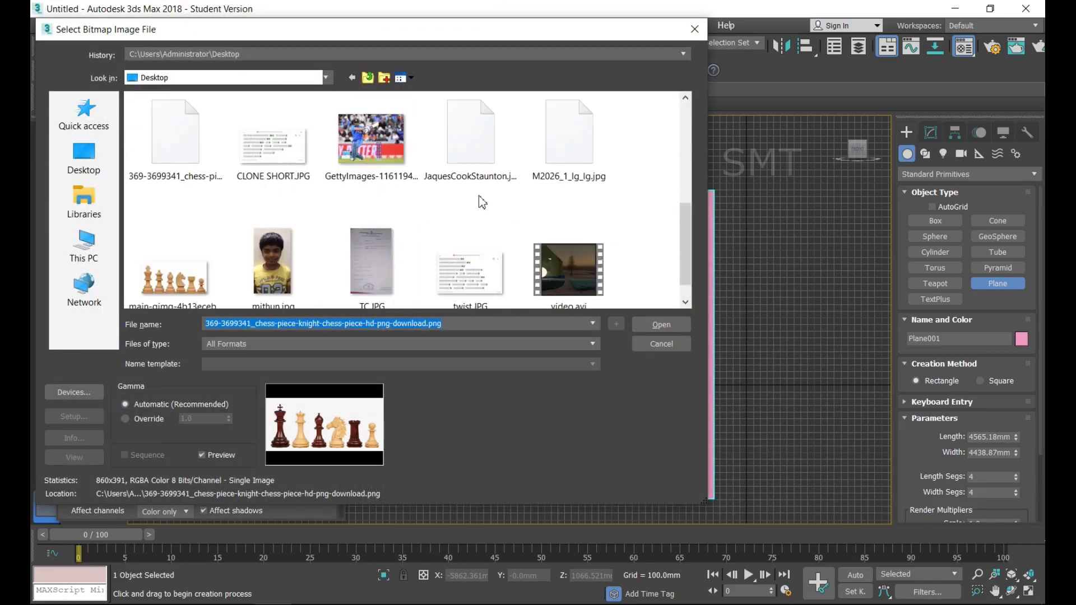
pyautogui.scroll(-1, 480, 199)
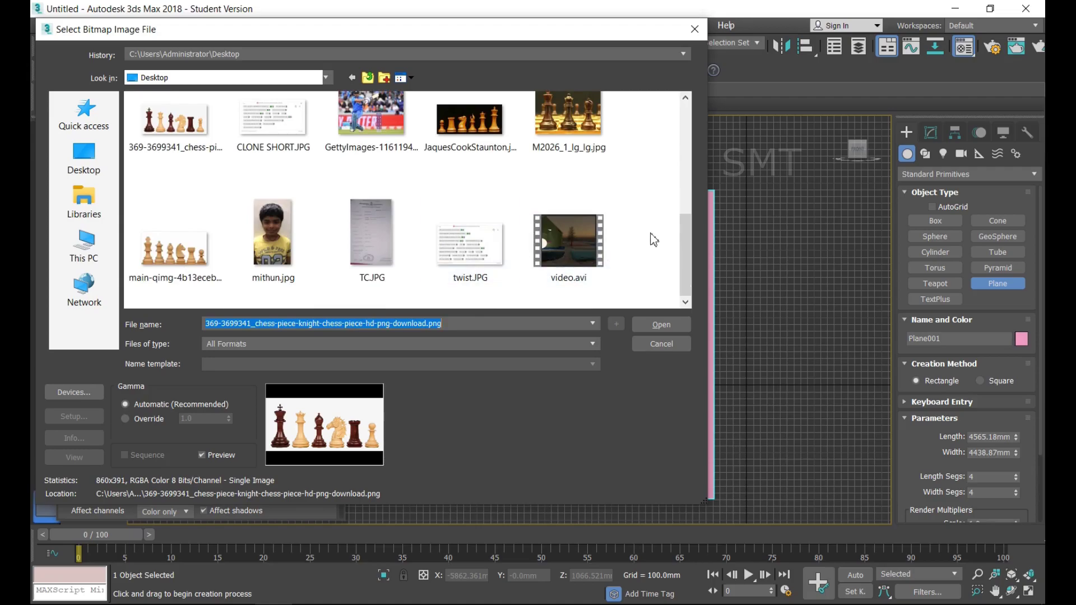
pyautogui.click(572, 119)
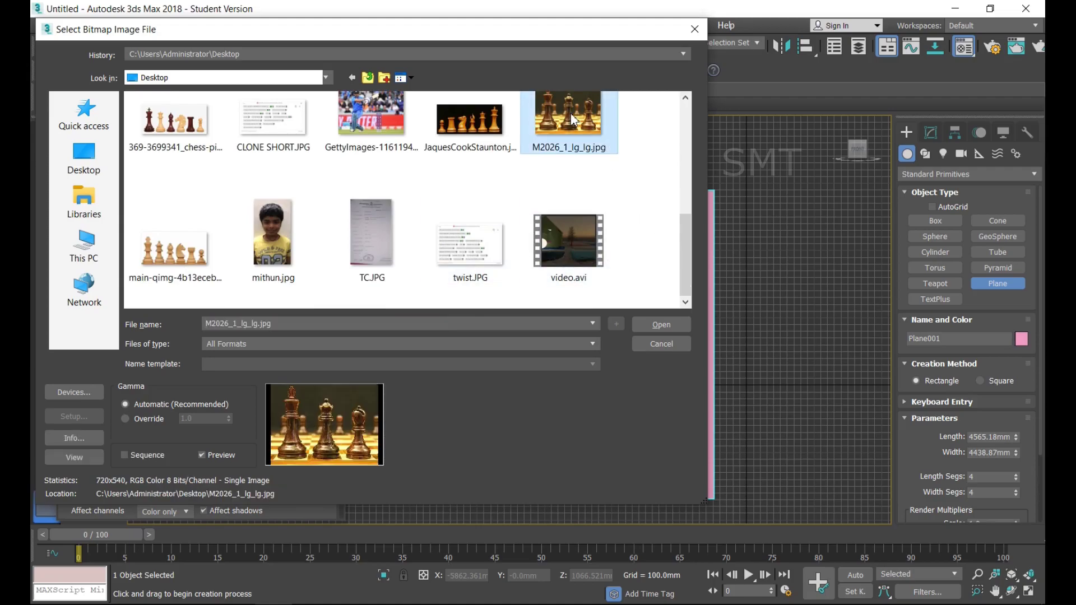
pyautogui.scroll(2, 659, 236)
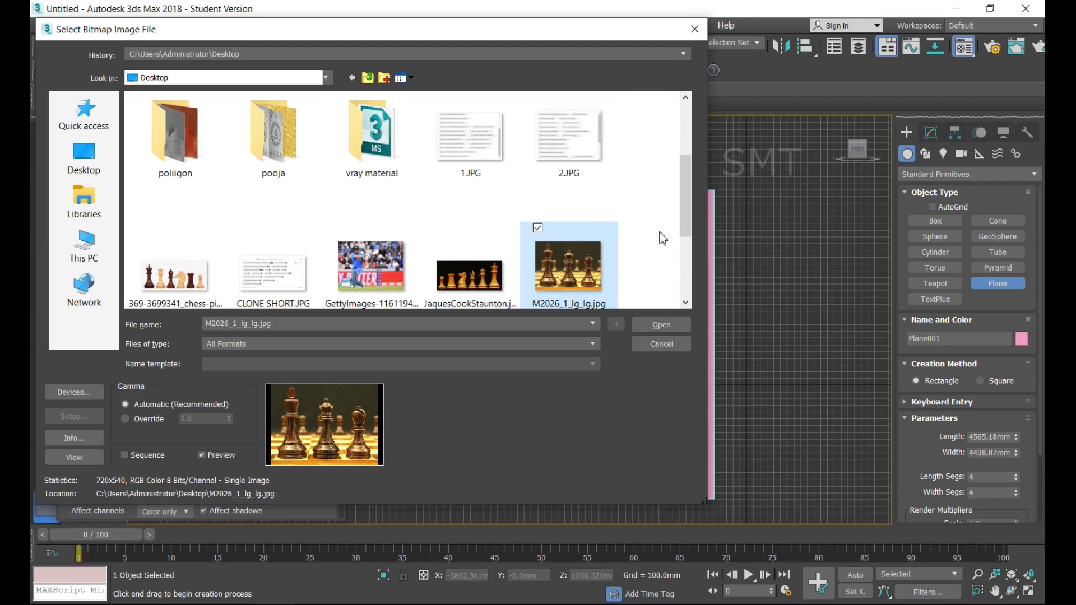
pyautogui.scroll(-2, 661, 238)
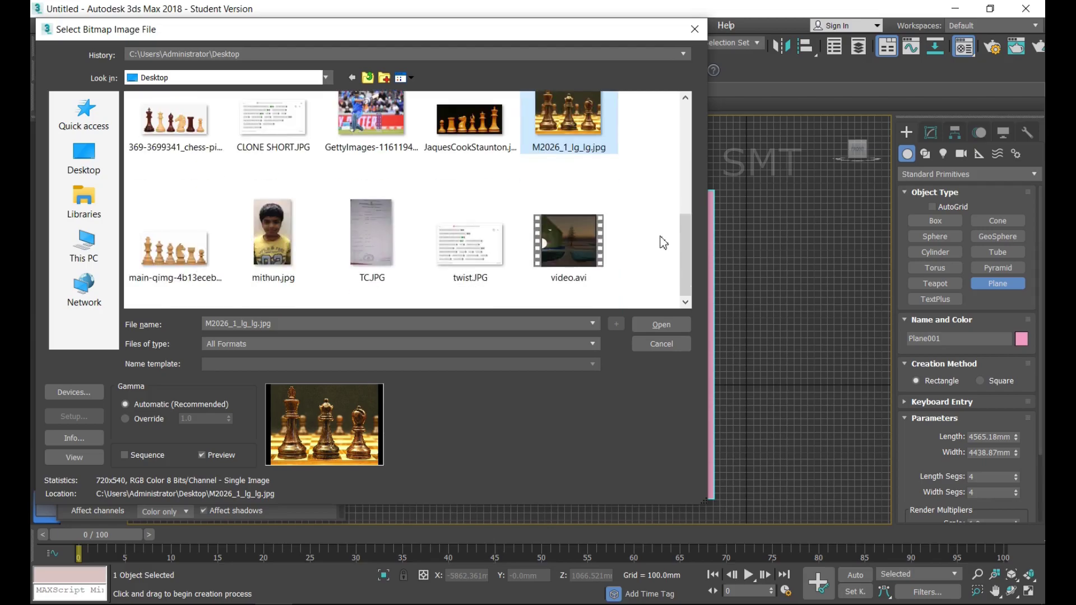
pyautogui.click(666, 325)
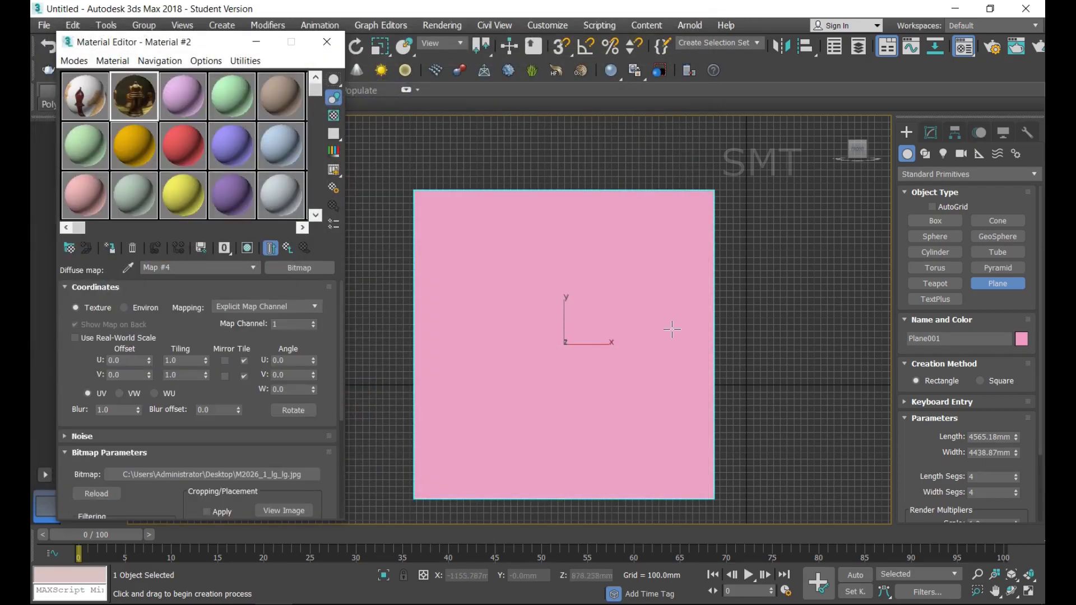
# Assign the chess photo material to the plane and show it shaded in the viewport.
pyautogui.click(112, 249)
pyautogui.click(247, 248)
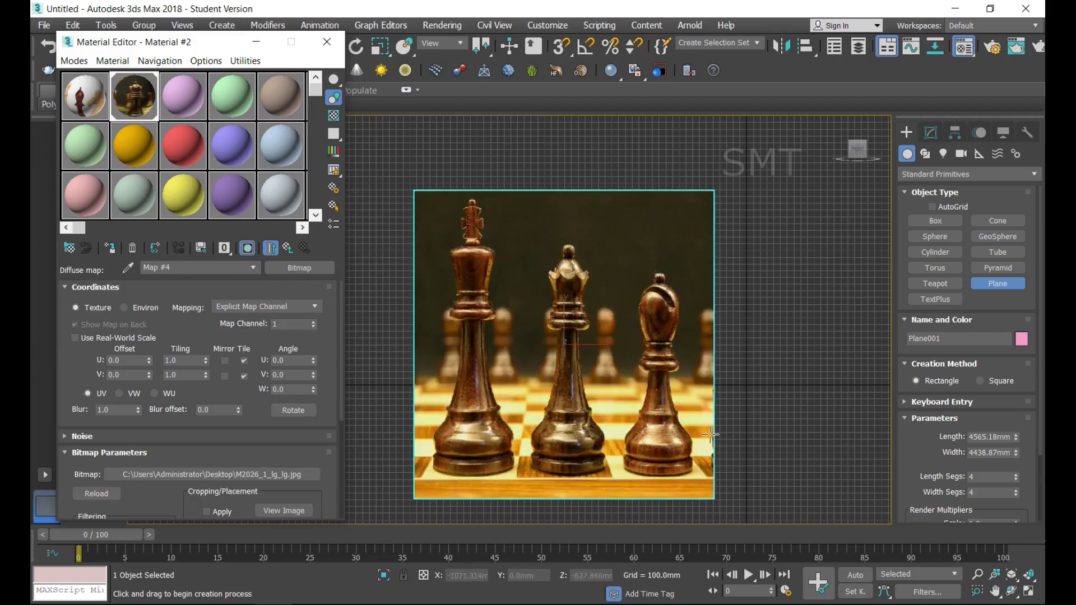
pyautogui.scroll(2, 465, 465)
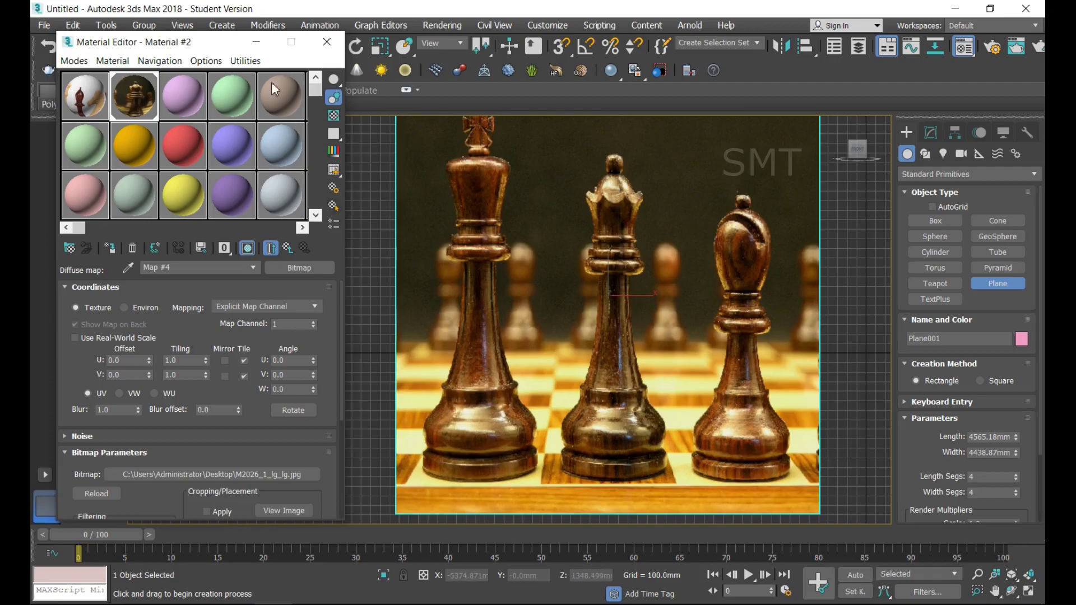
pyautogui.click(331, 53)
pyautogui.scroll(-2, 491, 269)
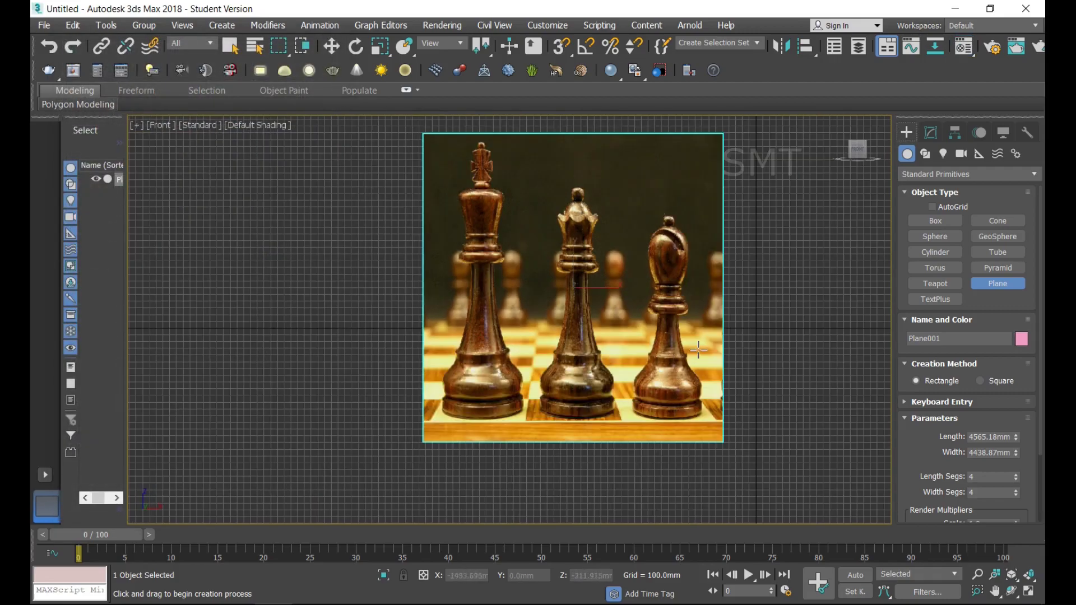
# Start a Line spline in the Front view, first point at the top of the king's cross.
pyautogui.click(925, 154)
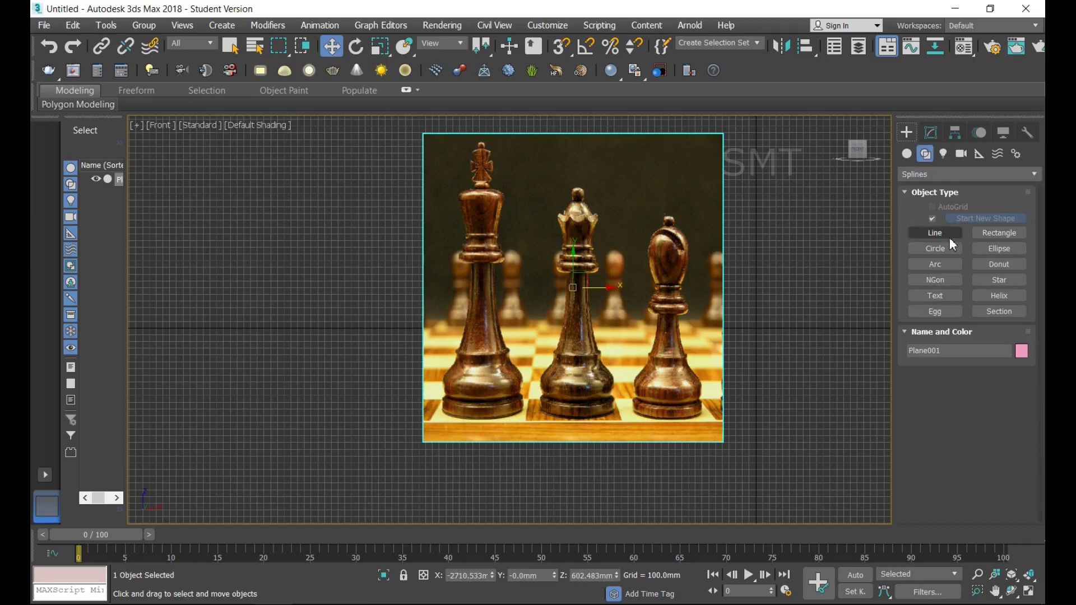
pyautogui.click(935, 232)
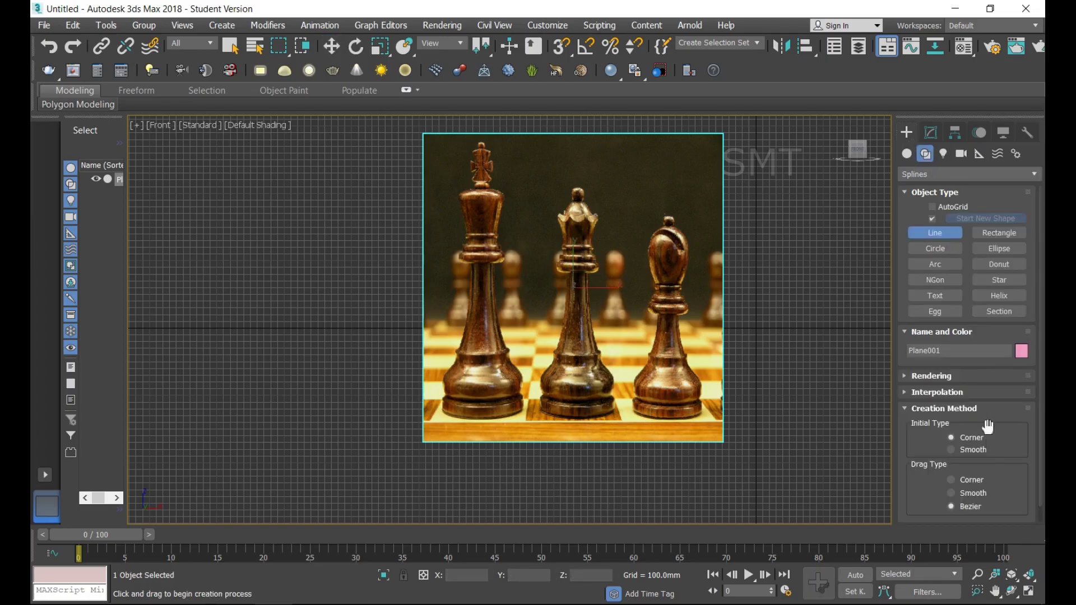
pyautogui.scroll(-1, 1015, 446)
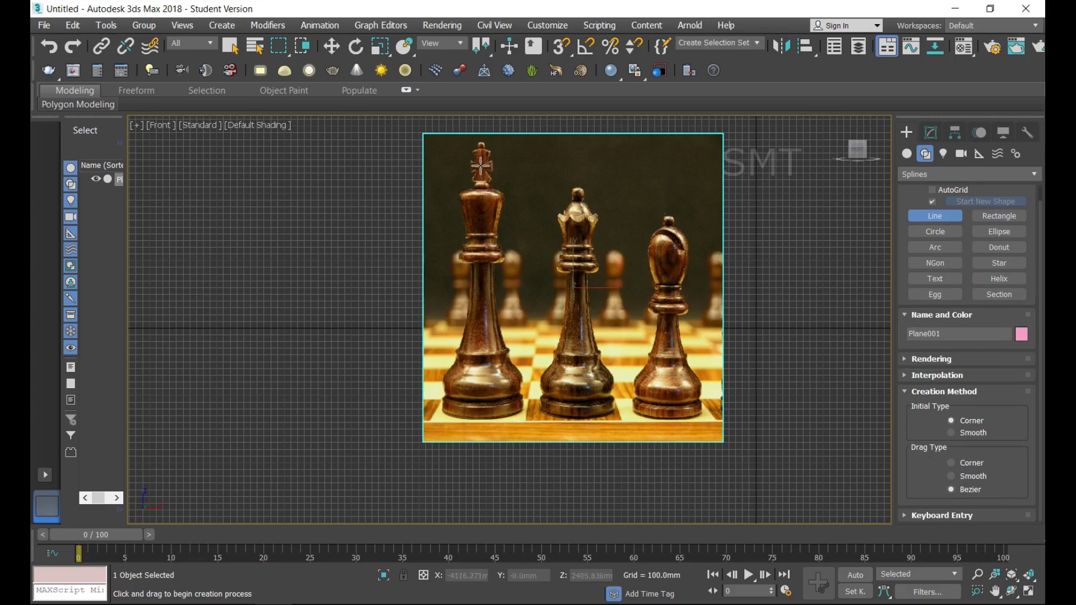
pyautogui.scroll(2, 488, 173)
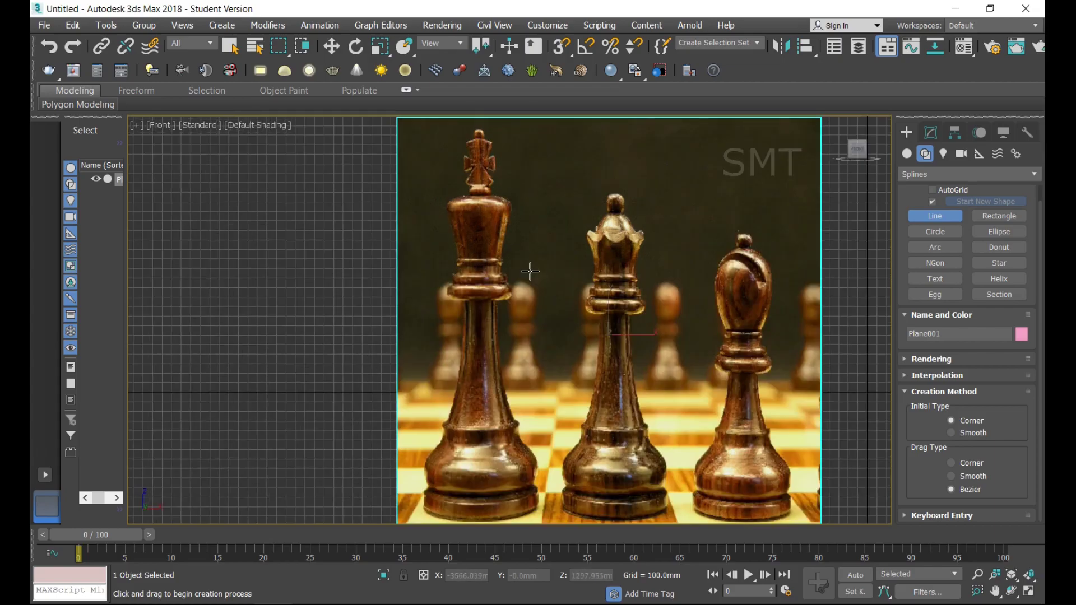
pyautogui.scroll(1, 511, 266)
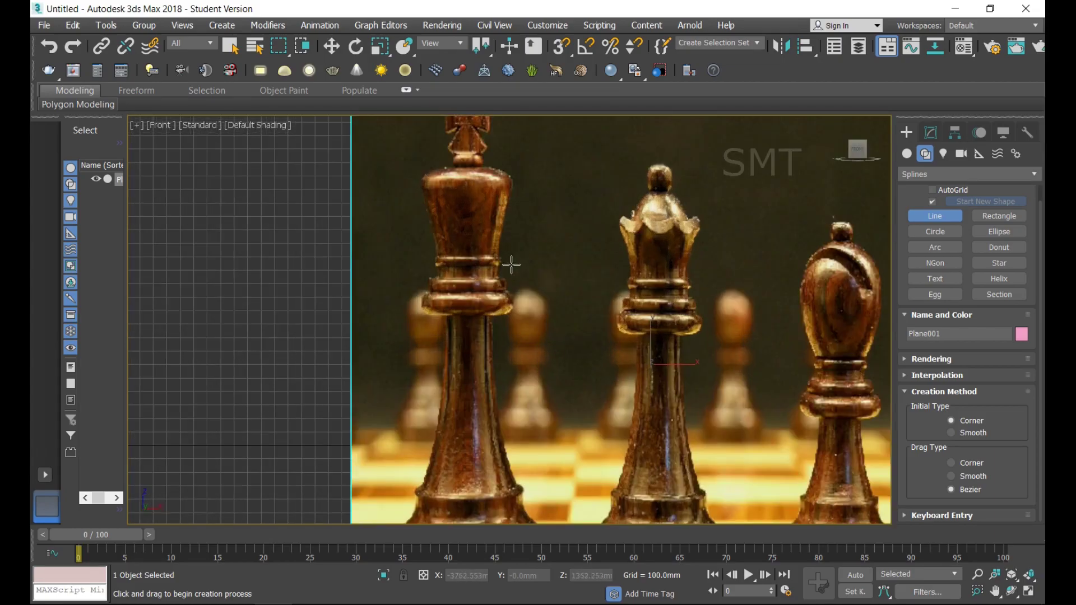
pyautogui.scroll(-2, 524, 261)
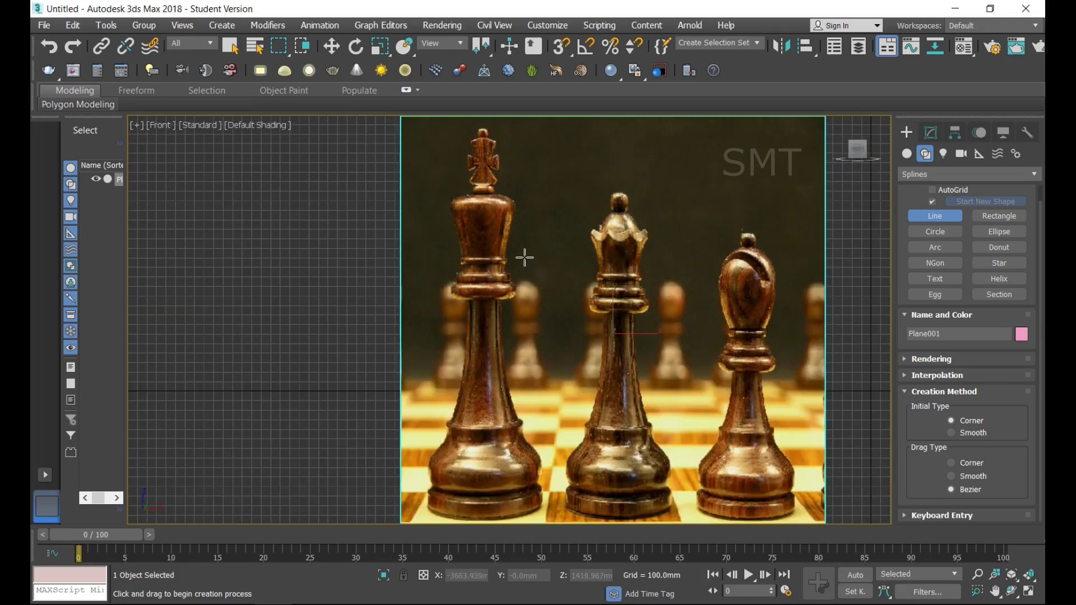
pyautogui.scroll(-4, 524, 253)
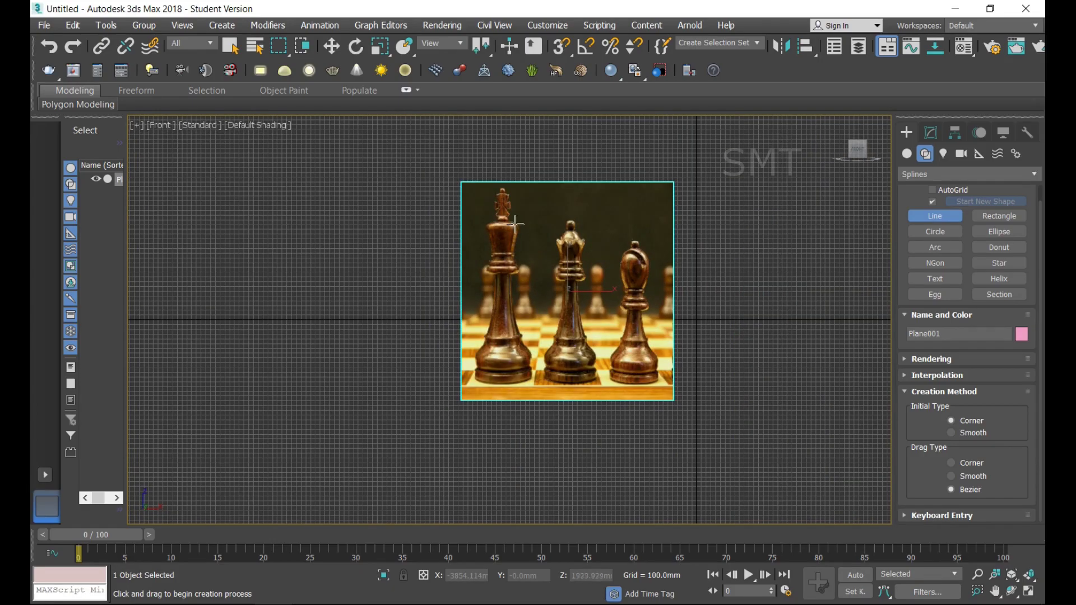
pyautogui.scroll(4, 515, 236)
pyautogui.scroll(2, 555, 250)
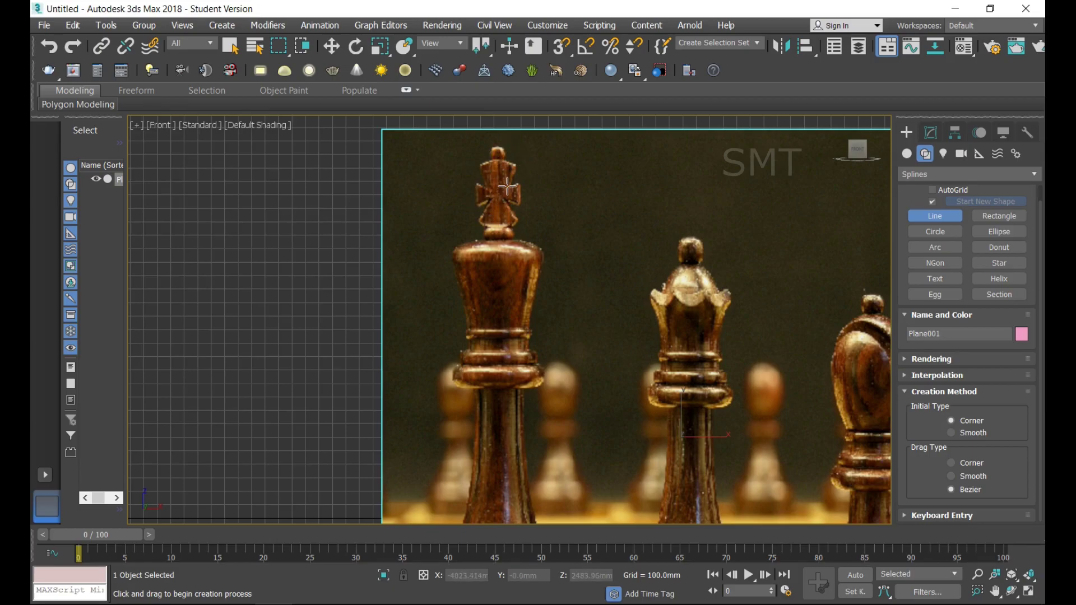
pyautogui.click(498, 229)
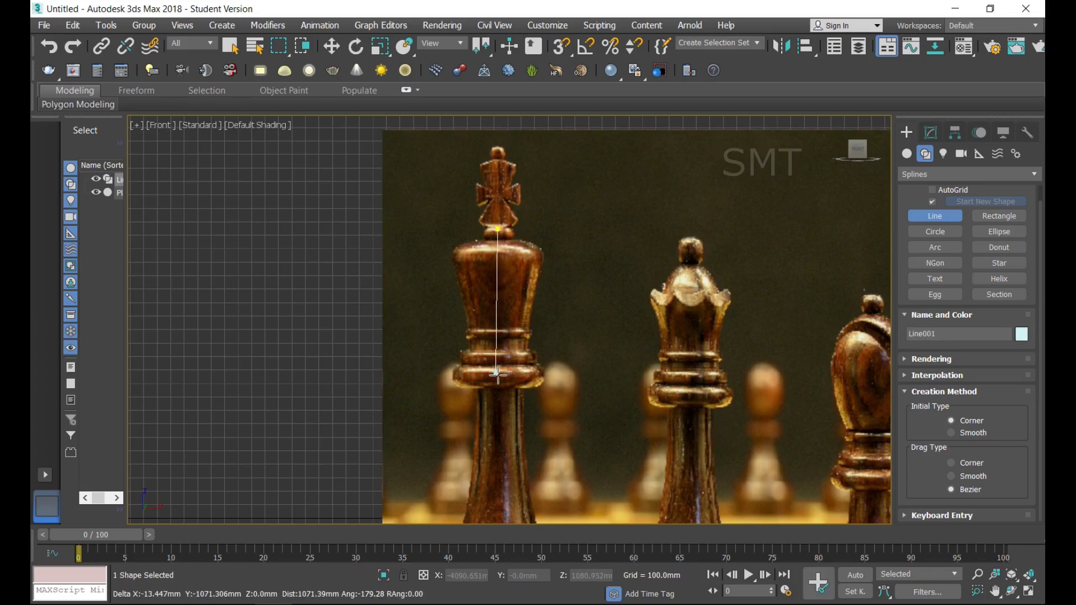
# Trace the base from its bottom centre out along the rim and up the groove moulding.
pyautogui.scroll(-4, 497, 375)
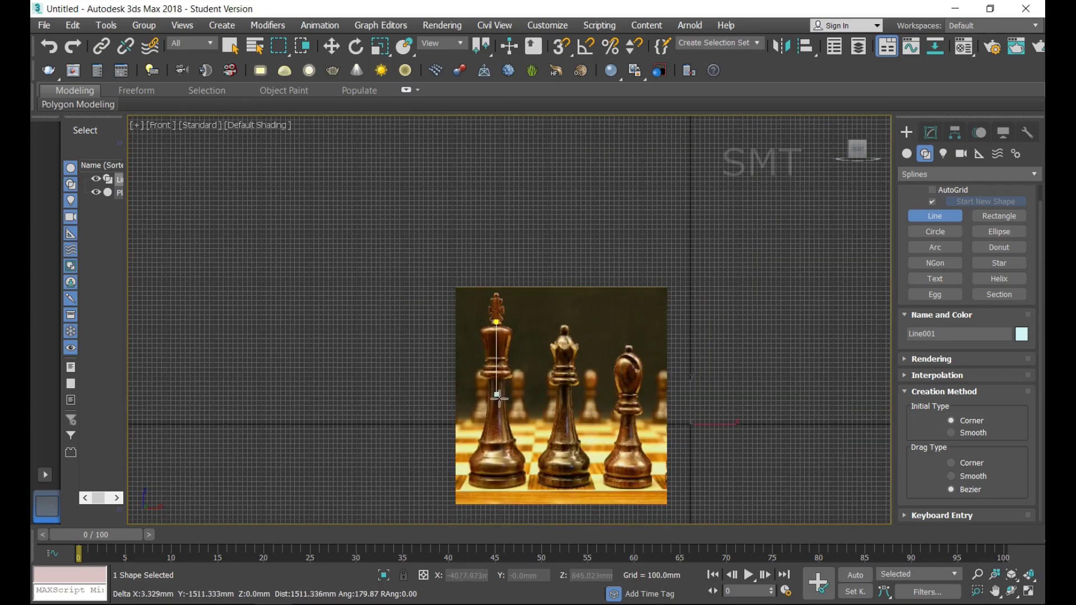
pyautogui.scroll(2, 502, 488)
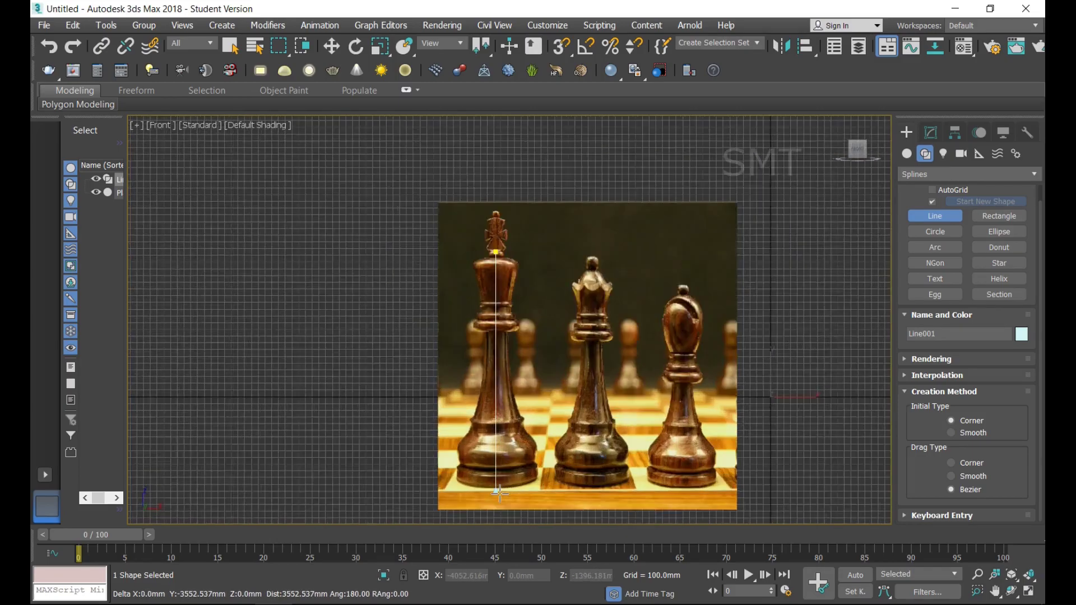
pyautogui.scroll(2, 500, 487)
pyautogui.scroll(1, 499, 488)
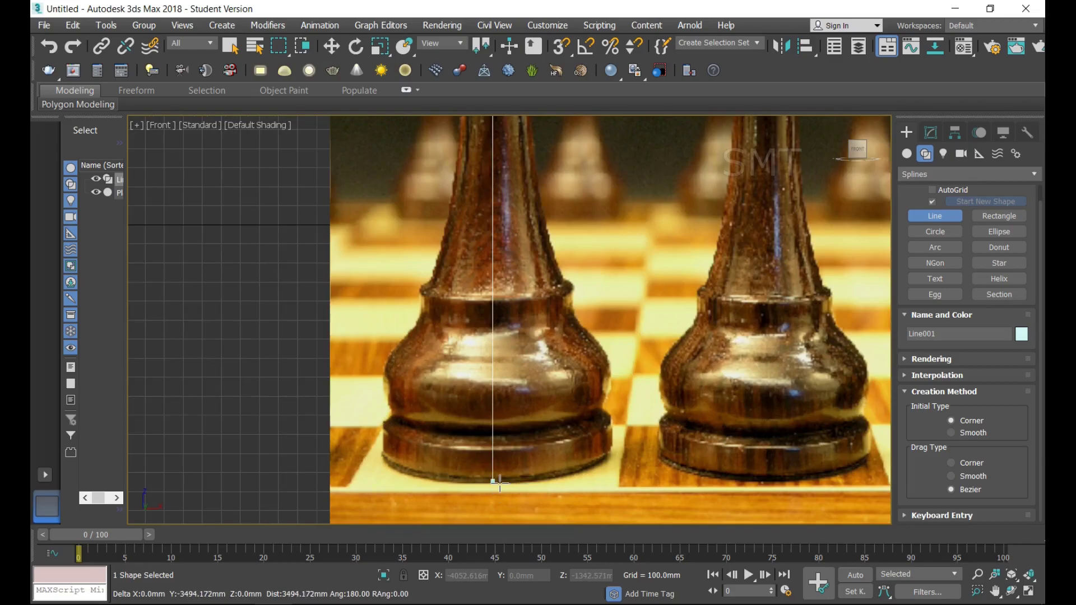
pyautogui.scroll(3, 498, 485)
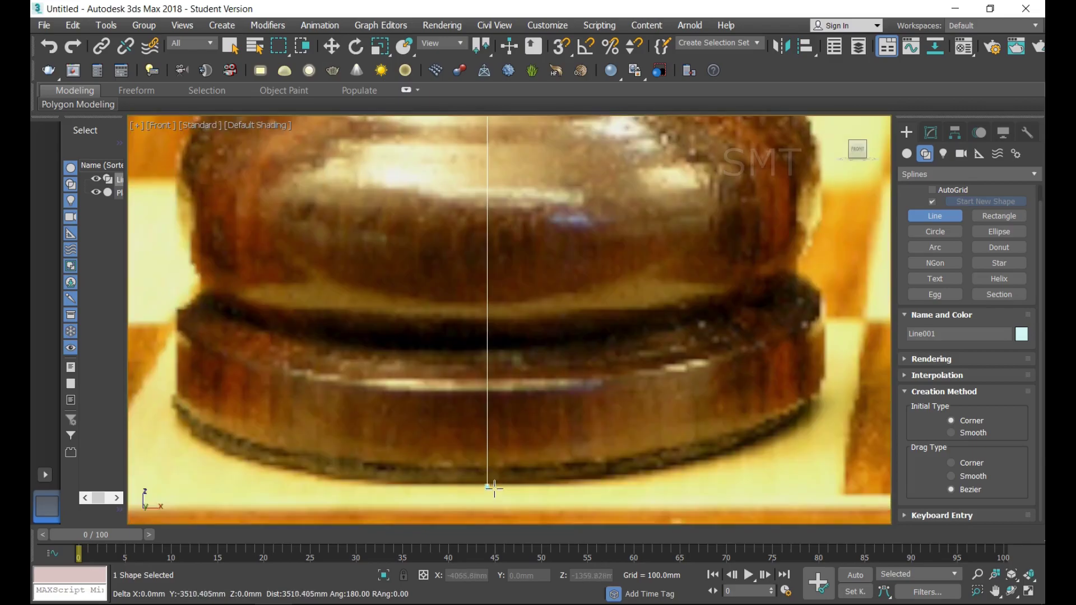
pyautogui.click(488, 481)
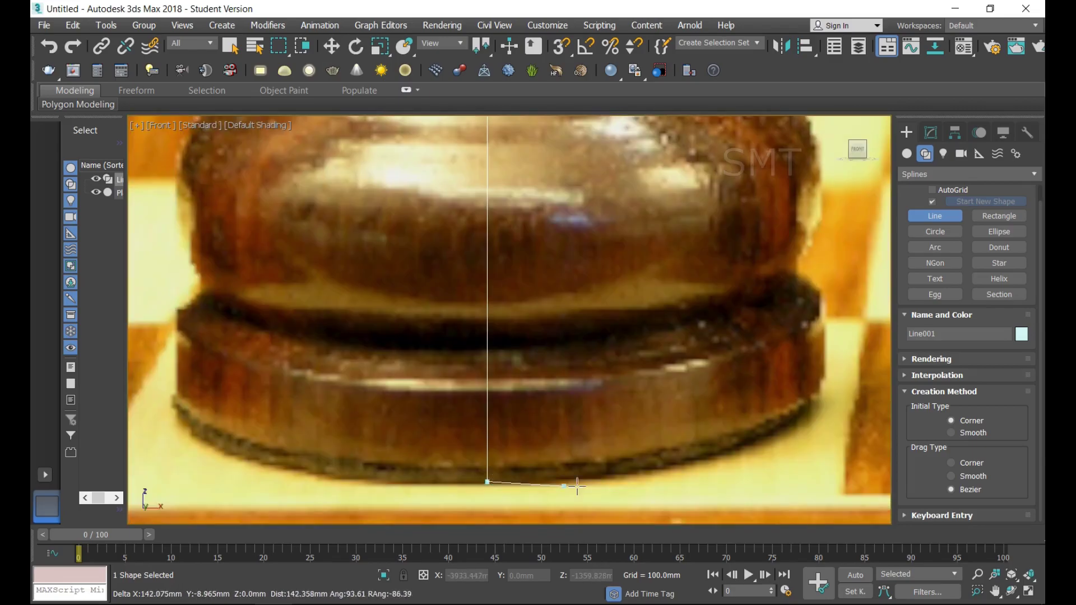
pyautogui.click(709, 462)
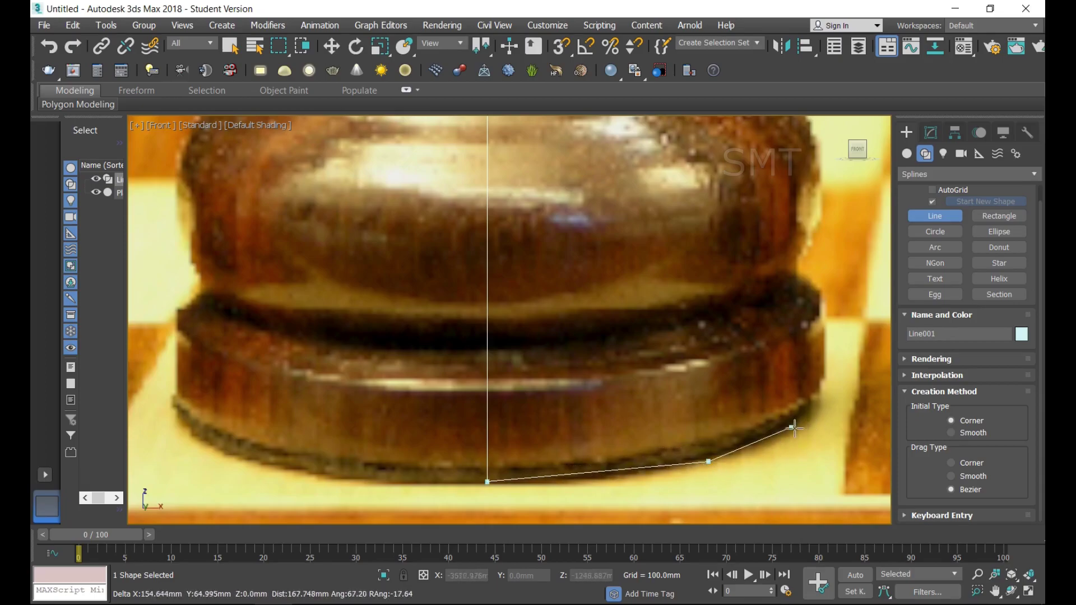
pyautogui.click(825, 409)
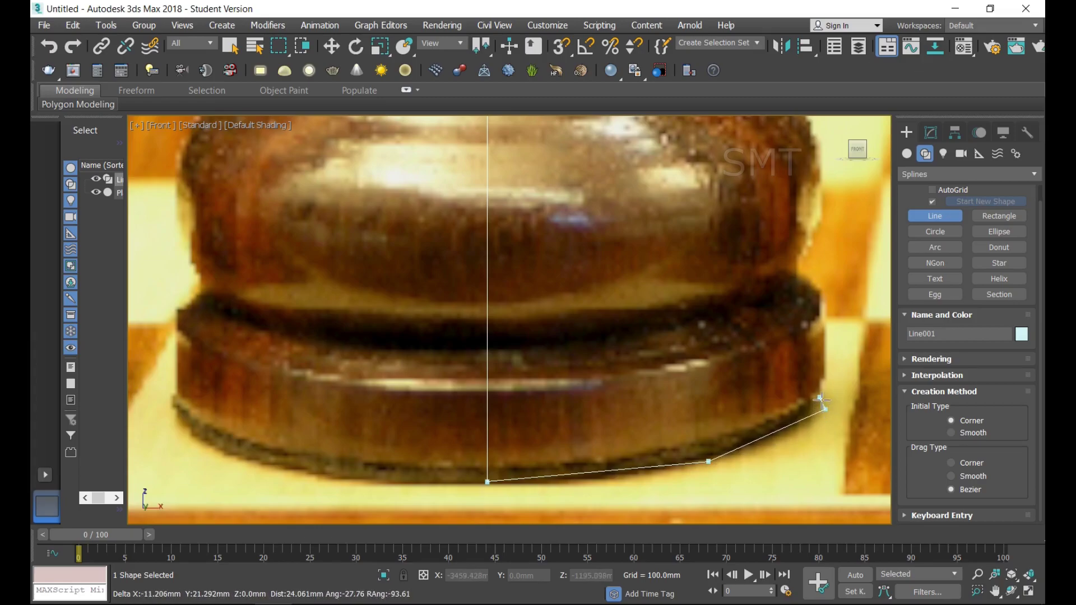
pyautogui.click(837, 334)
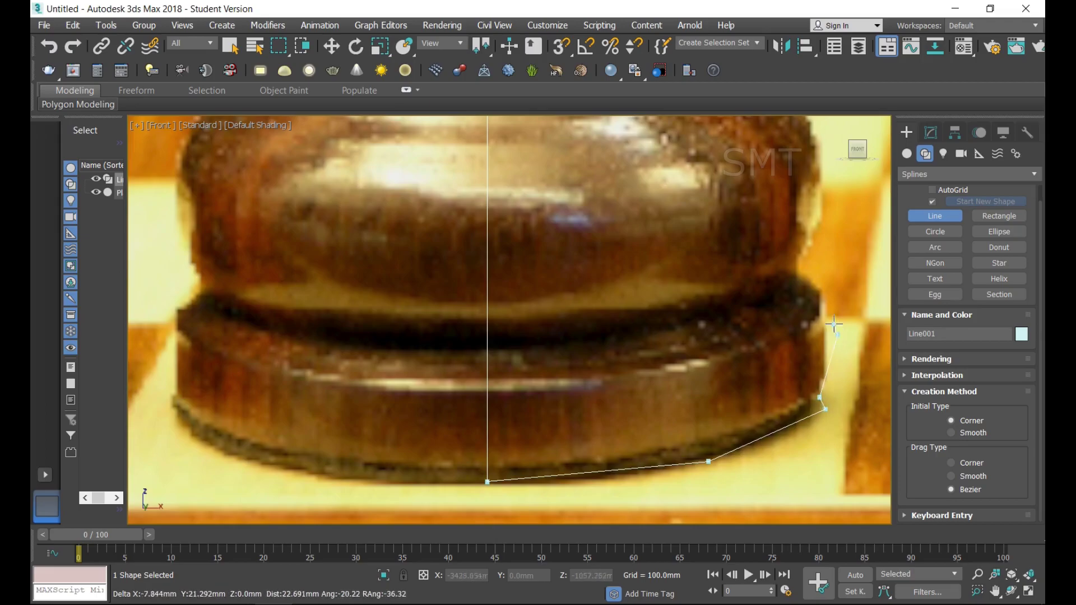
pyautogui.click(821, 297)
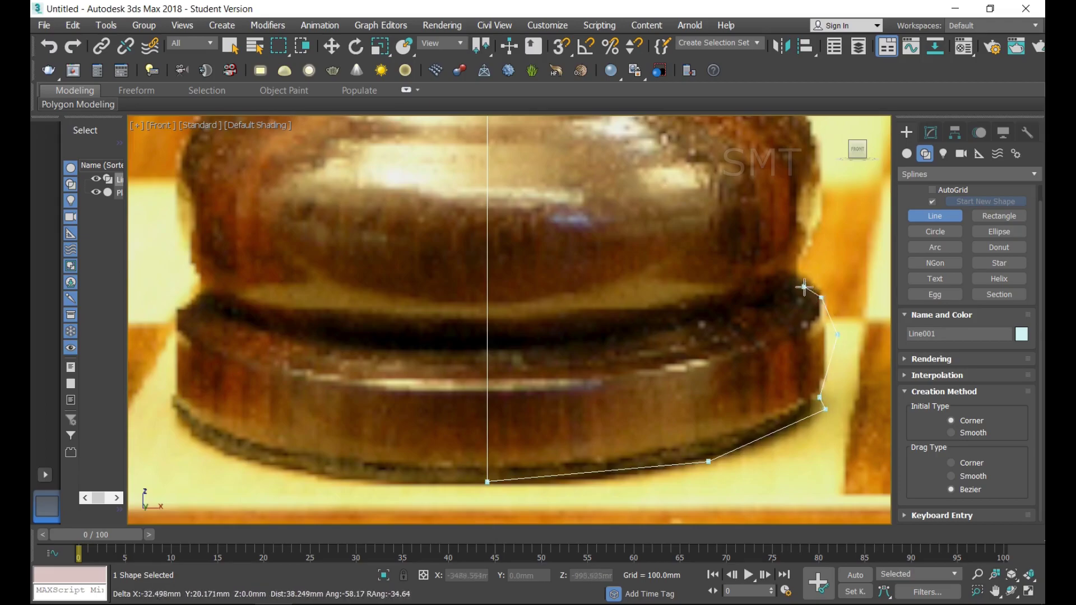
pyautogui.click(795, 280)
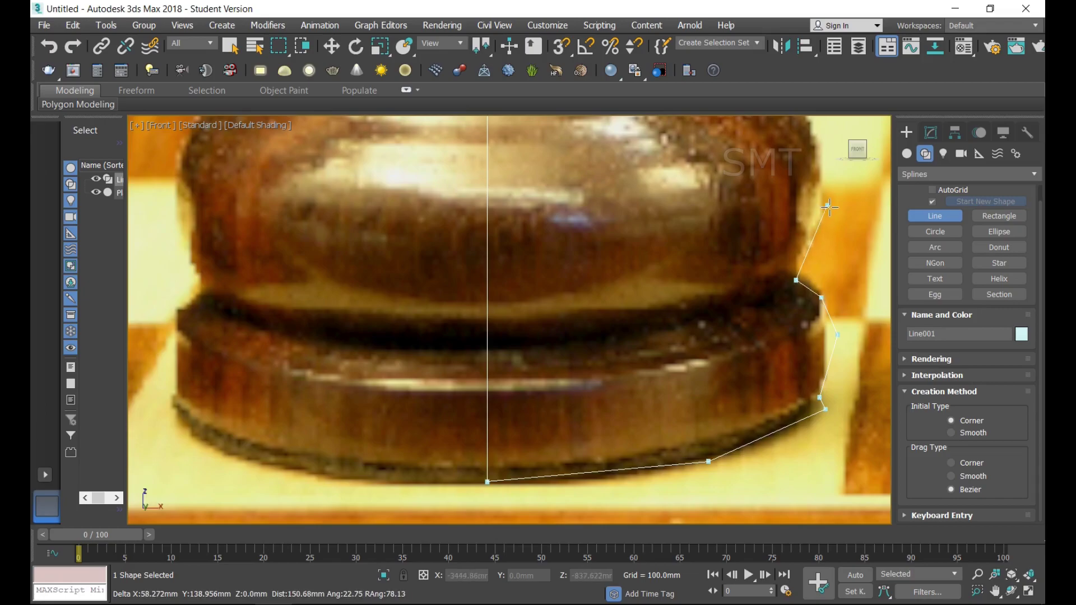
# Continue the outline up the curve of the king's upper body.
pyautogui.scroll(-5, 830, 210)
pyautogui.scroll(3, 830, 210)
pyautogui.scroll(3, 821, 209)
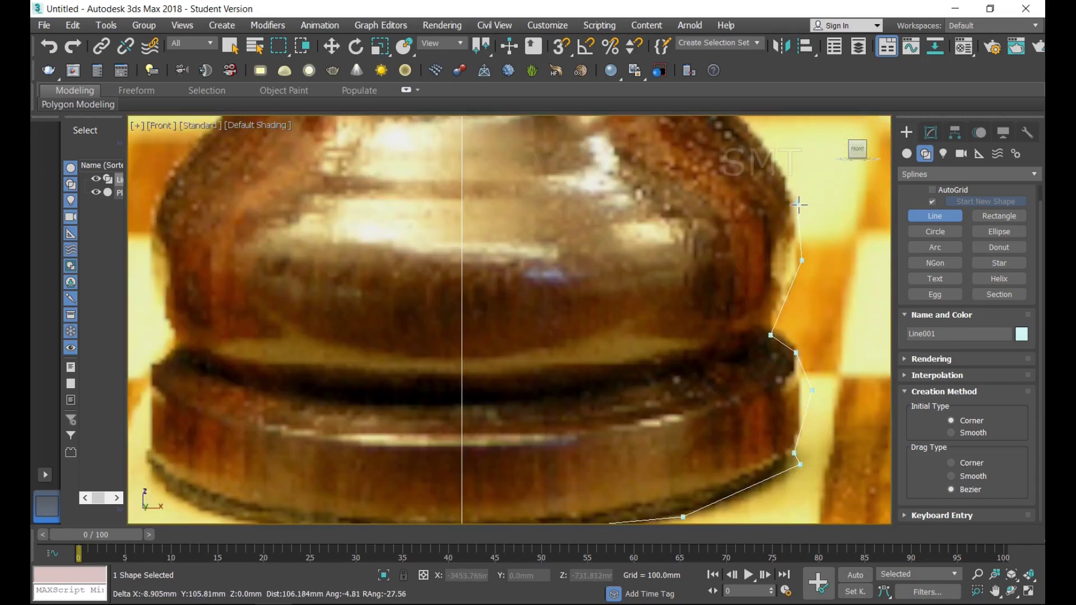
pyautogui.scroll(-2, 798, 205)
pyautogui.scroll(-2, 779, 168)
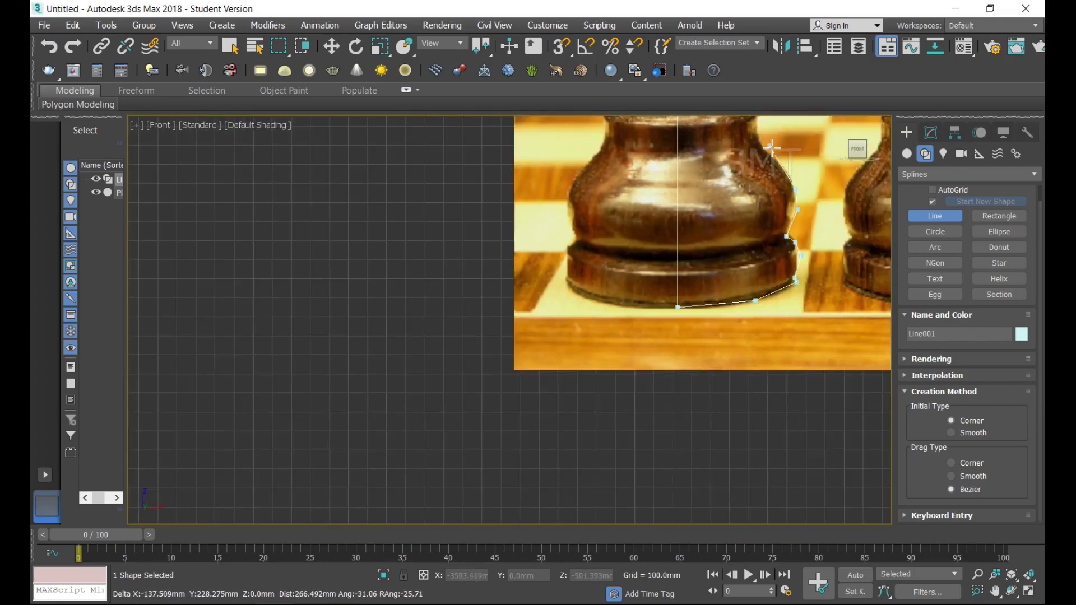
pyautogui.scroll(-2, 773, 148)
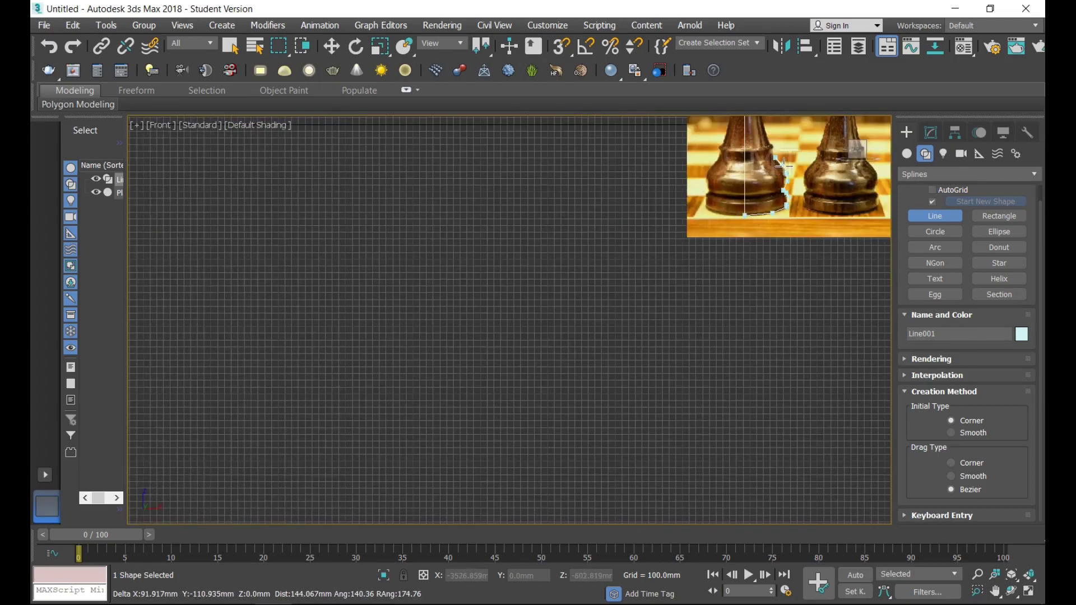
pyautogui.scroll(4, 781, 162)
pyautogui.scroll(2, 787, 168)
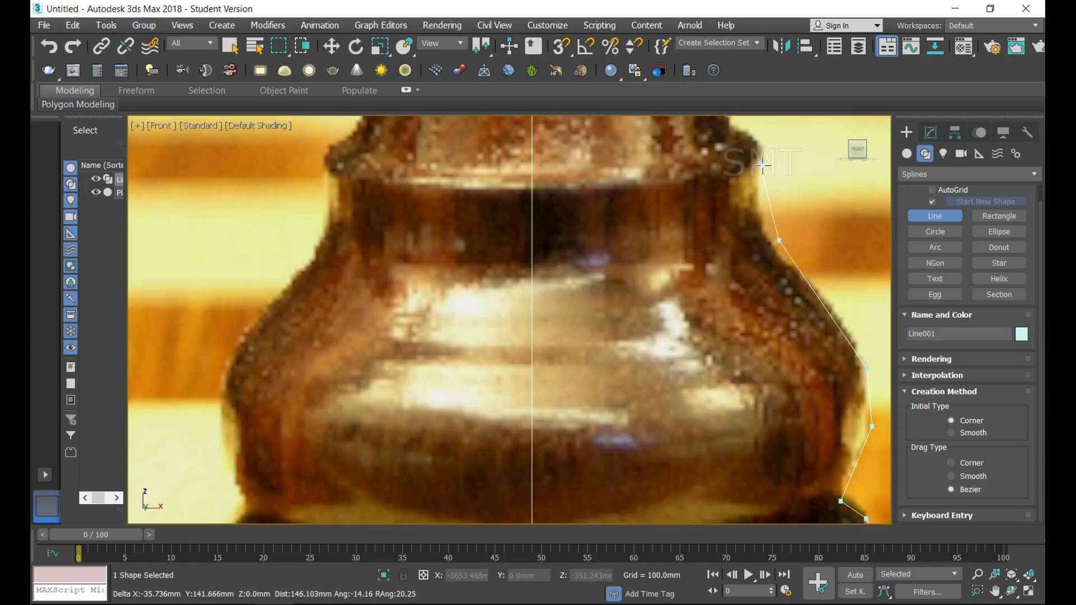
pyautogui.click(765, 175)
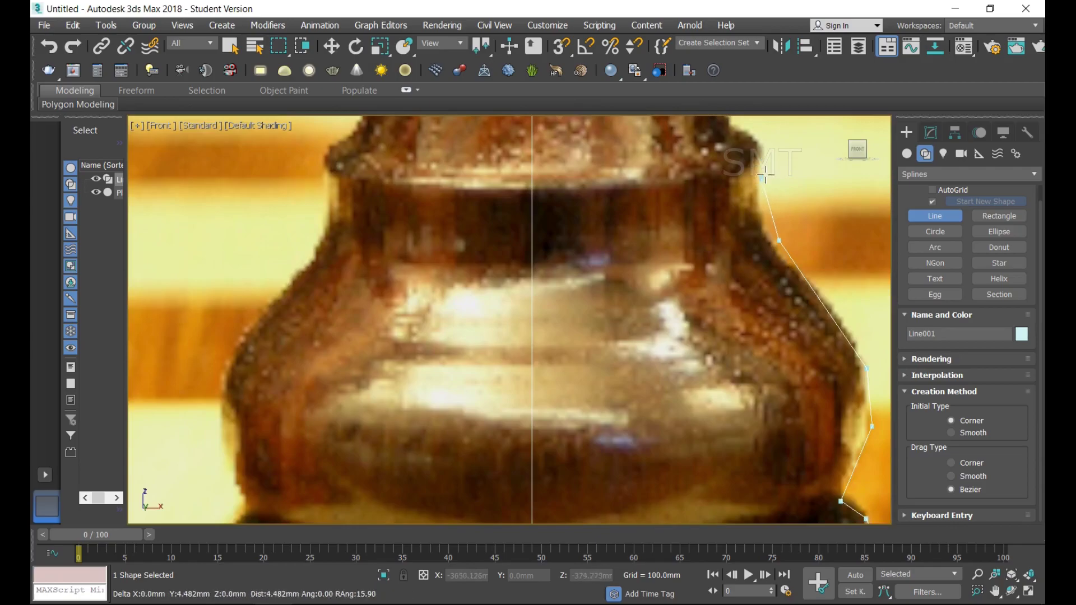
pyautogui.click(773, 153)
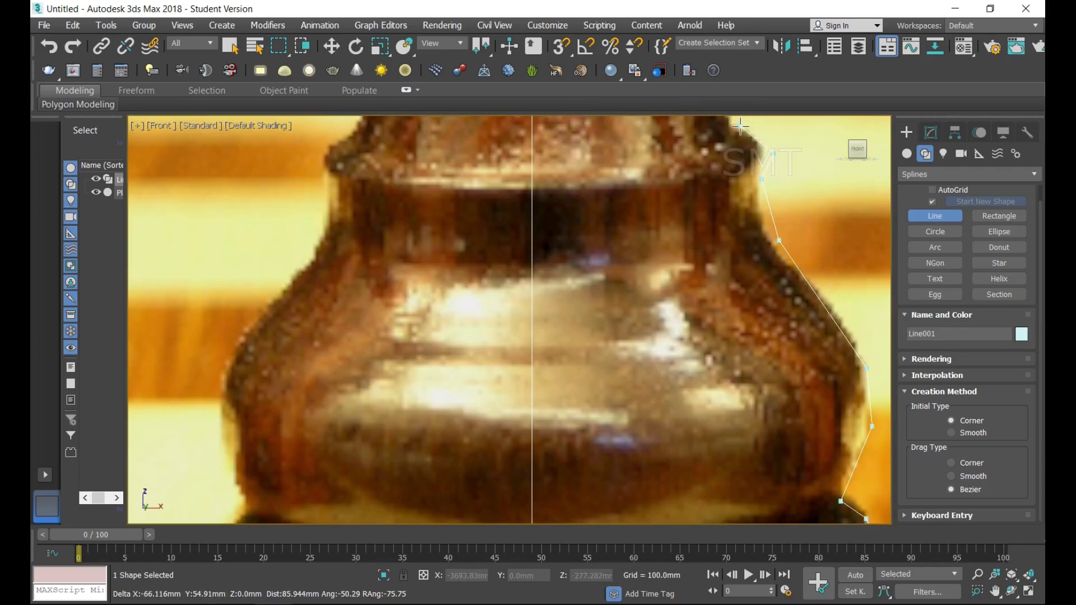
# Outline the top of the tapering neck and continue up it.
pyautogui.scroll(1, 743, 169)
pyautogui.scroll(1, 737, 174)
pyautogui.scroll(1, 731, 185)
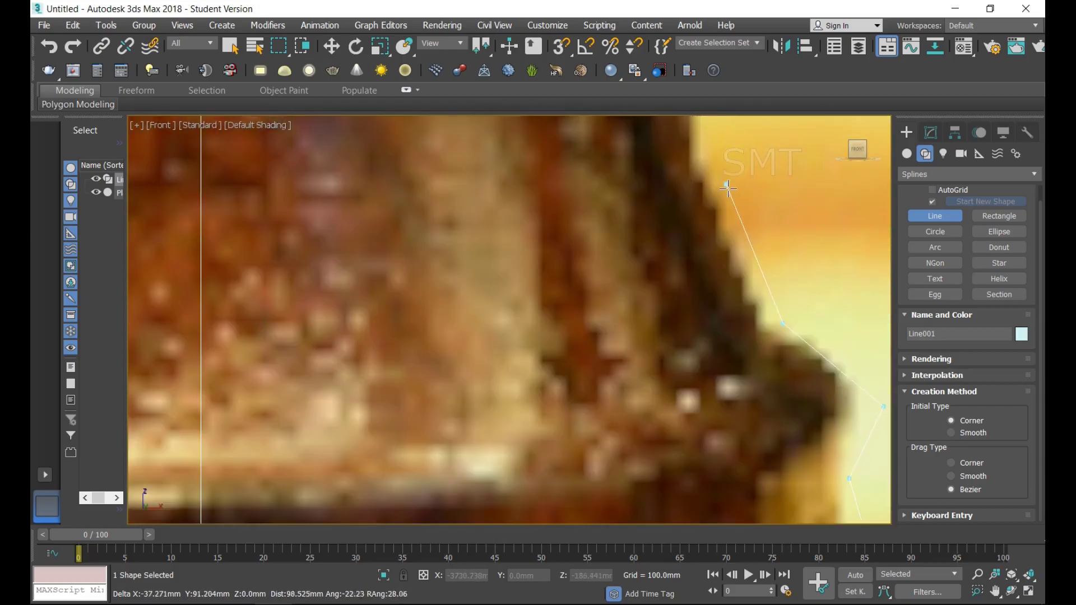
pyautogui.scroll(-2, 728, 188)
pyautogui.scroll(-2, 722, 185)
pyautogui.scroll(2, 712, 182)
pyautogui.scroll(1, 706, 179)
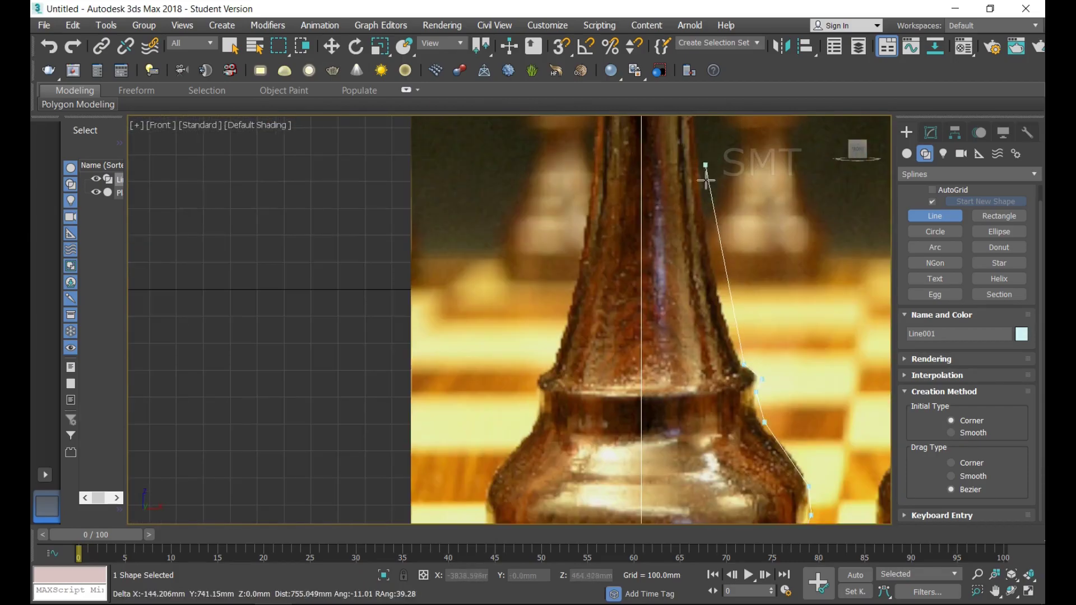
pyautogui.scroll(-2, 707, 202)
pyautogui.scroll(-2, 713, 168)
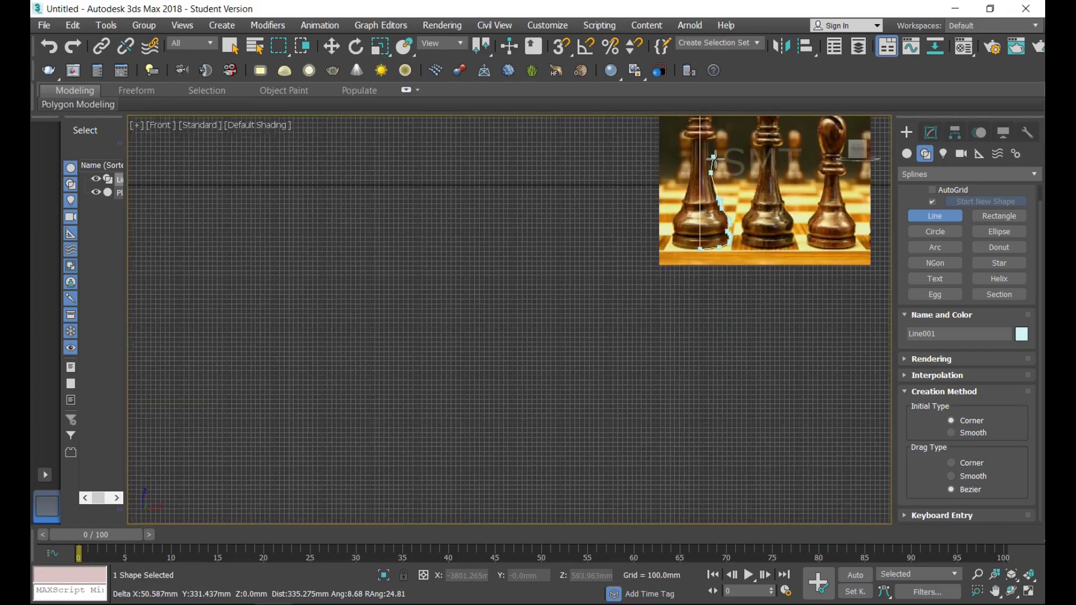
pyautogui.scroll(2, 713, 160)
pyautogui.scroll(2, 708, 156)
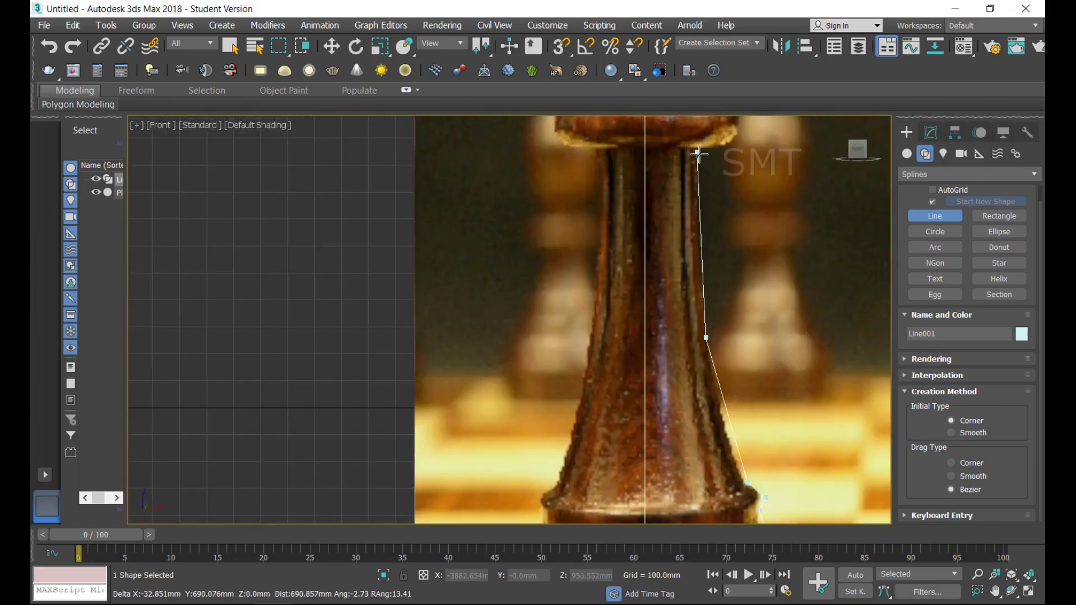
pyautogui.click(698, 153)
pyautogui.click(747, 135)
# Trace the collar ring's underside, outer edge and top, then up the stem.
pyautogui.scroll(-2, 754, 163)
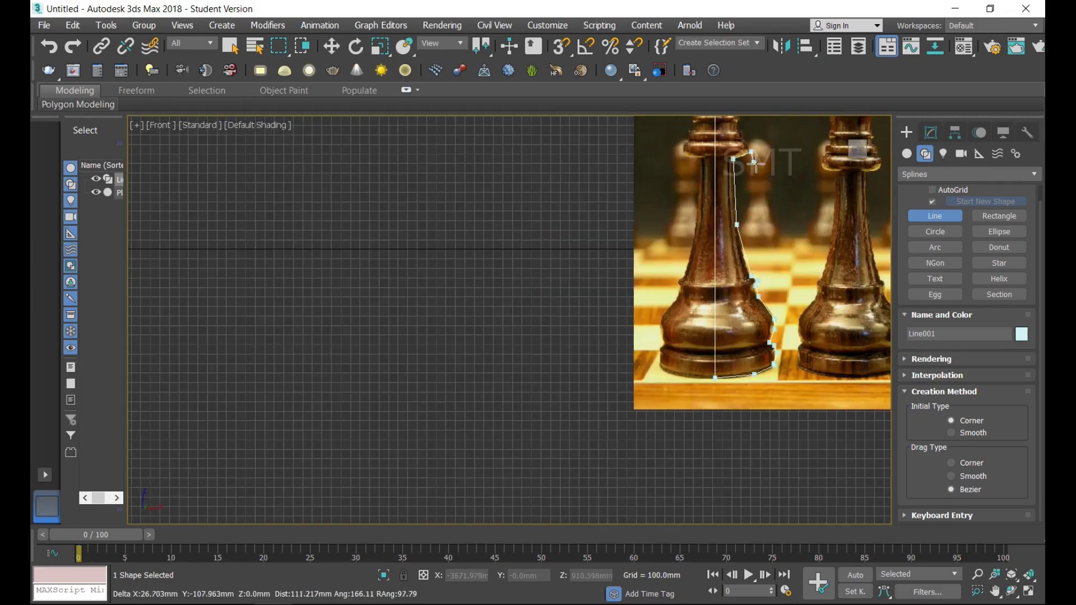
pyautogui.scroll(2, 754, 163)
pyautogui.scroll(2, 746, 164)
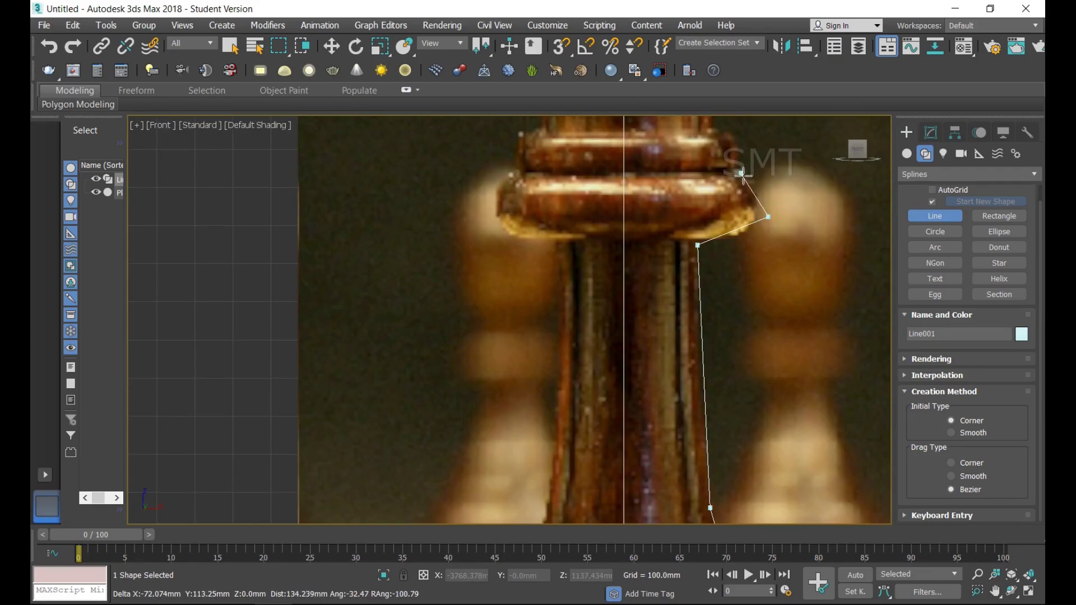
pyautogui.click(740, 172)
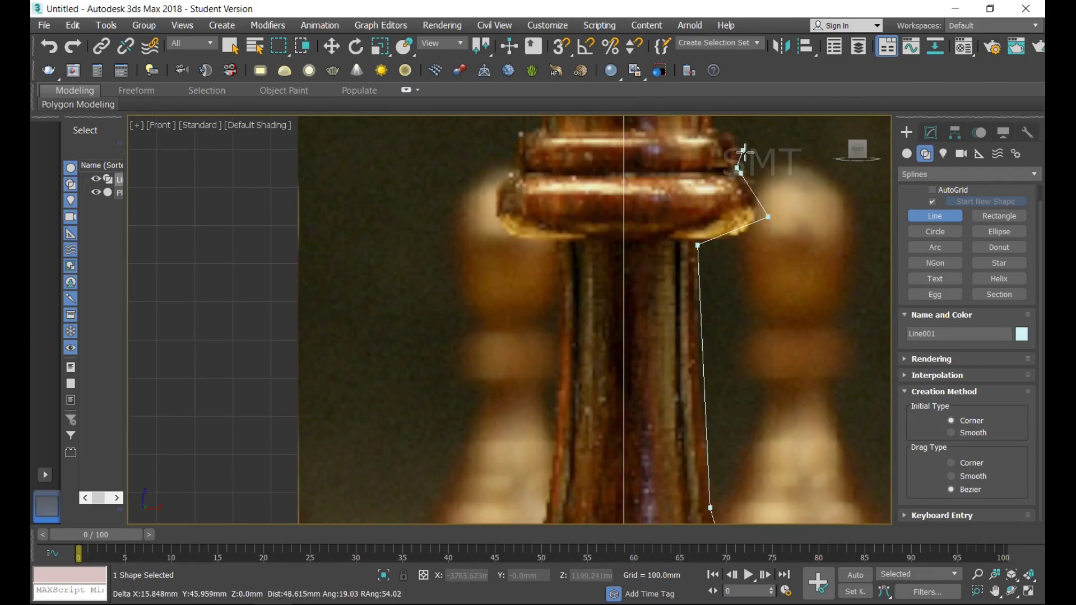
pyautogui.click(743, 145)
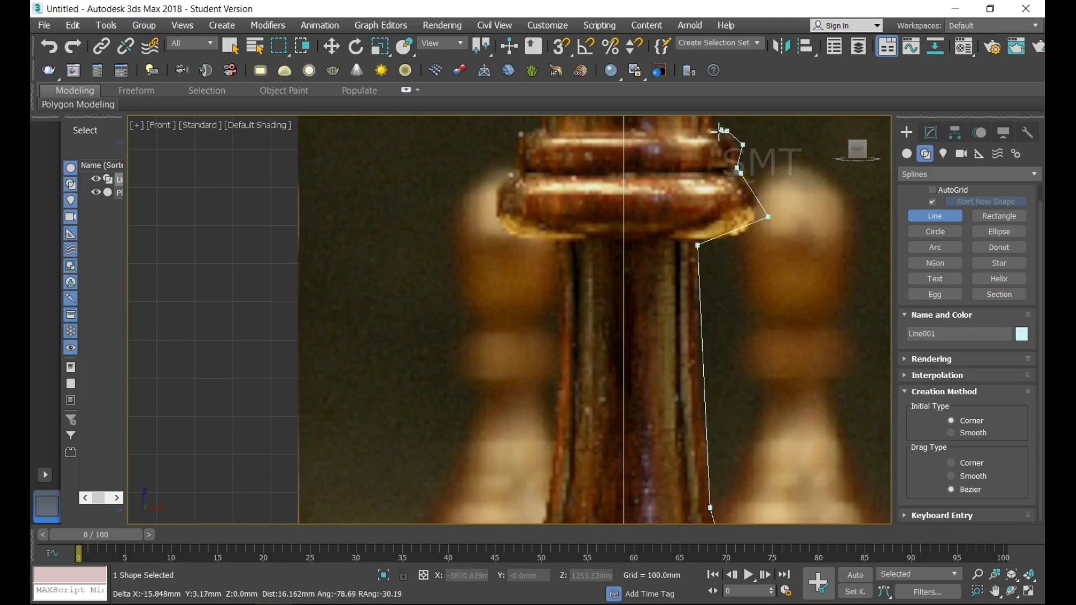
pyautogui.click(726, 130)
pyautogui.scroll(-5, 719, 171)
pyautogui.scroll(5, 720, 171)
pyautogui.scroll(4, 721, 185)
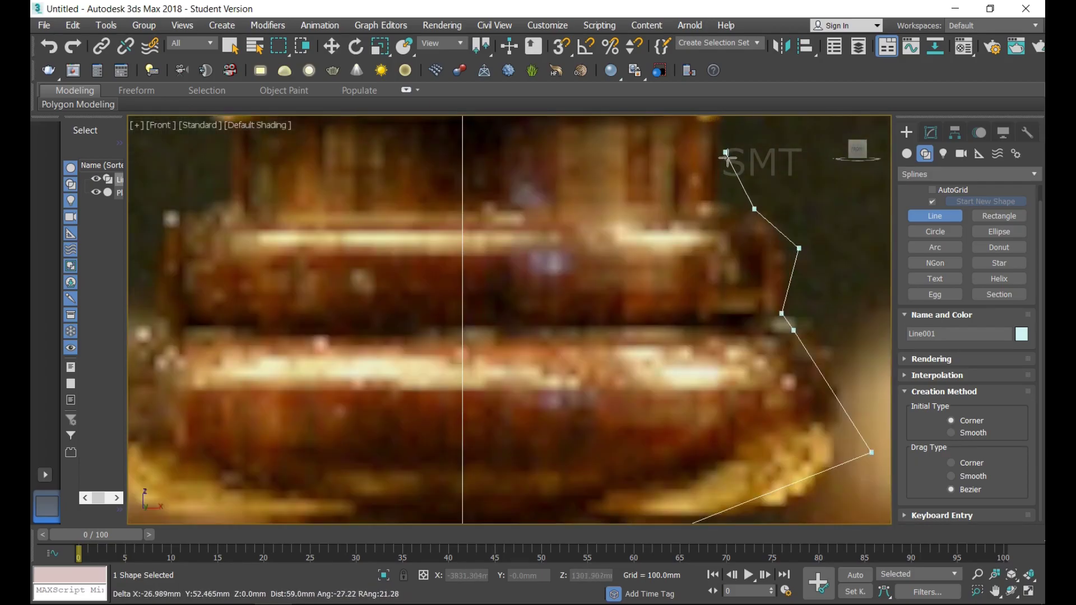
pyautogui.click(715, 197)
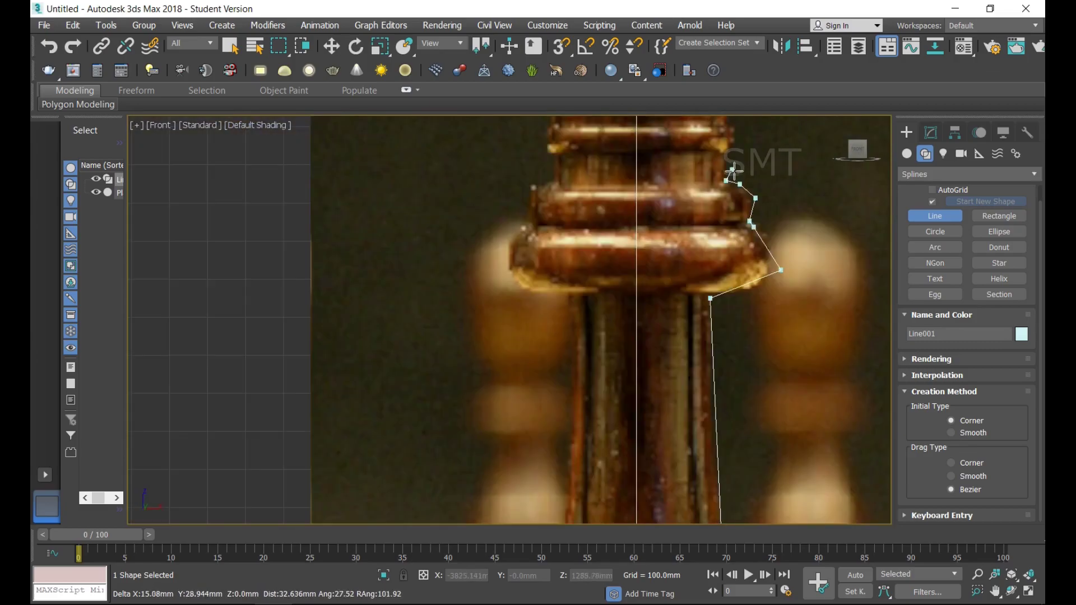
pyautogui.moveTo(746, 104); pyautogui.dragTo(737, 147, button='middle')
pyautogui.scroll(1, 737, 147)
pyautogui.click(702, 175)
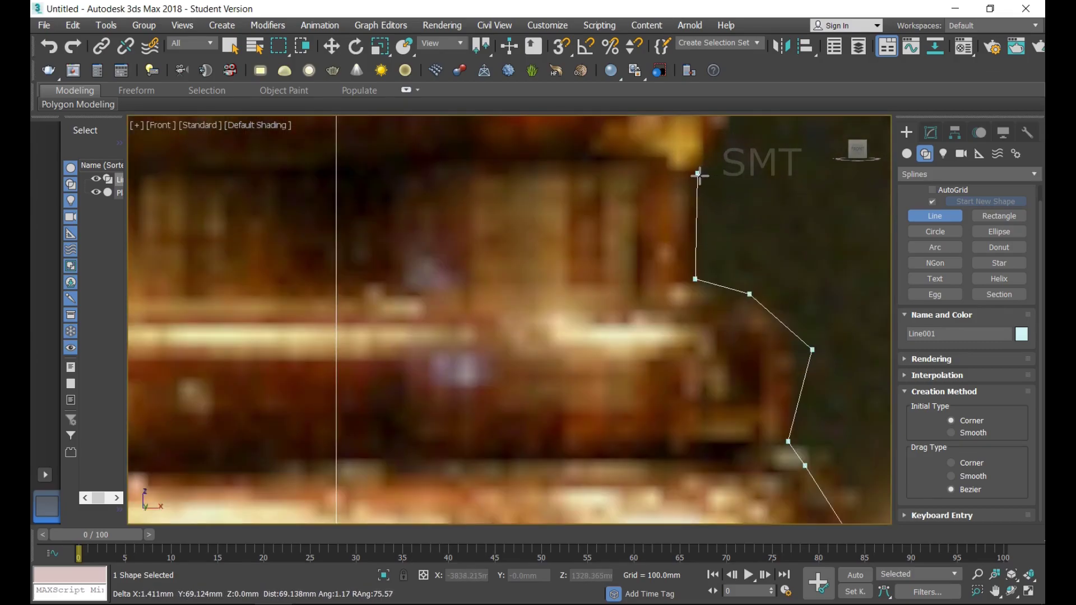
# Place points along the edges of the upper rings.
pyautogui.scroll(-4, 735, 168)
pyautogui.scroll(2, 747, 140)
pyautogui.scroll(3, 728, 156)
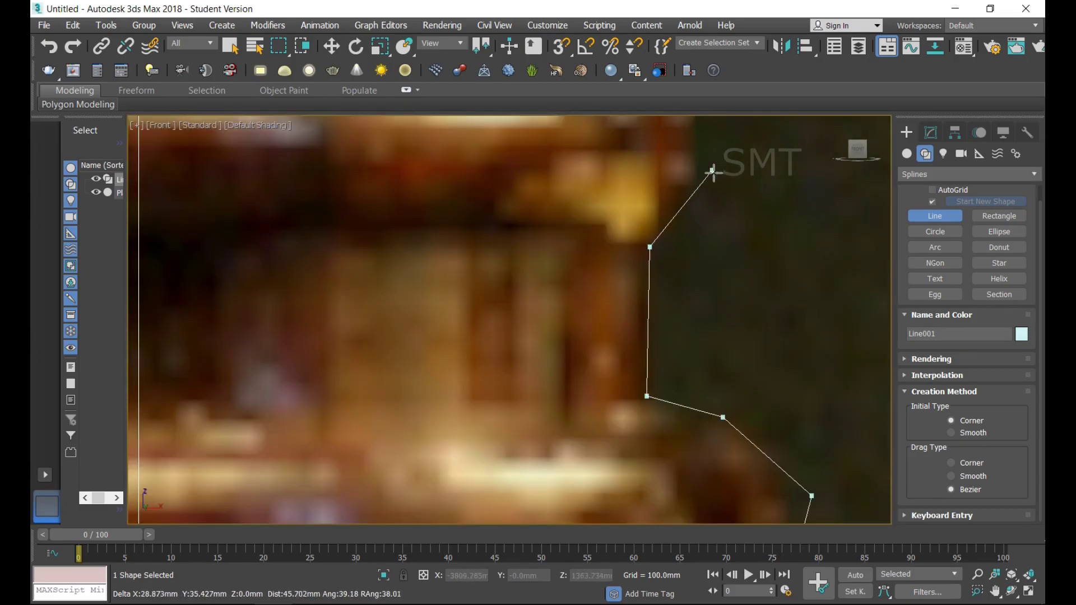
pyautogui.click(725, 162)
pyautogui.scroll(-4, 734, 174)
pyautogui.scroll(-2, 745, 185)
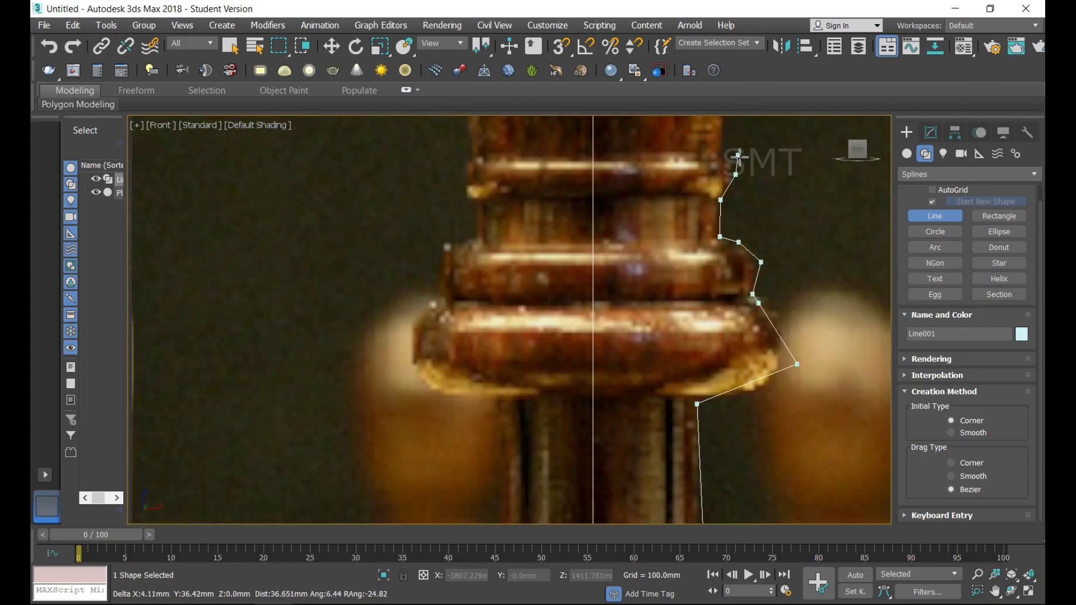
pyautogui.click(727, 156)
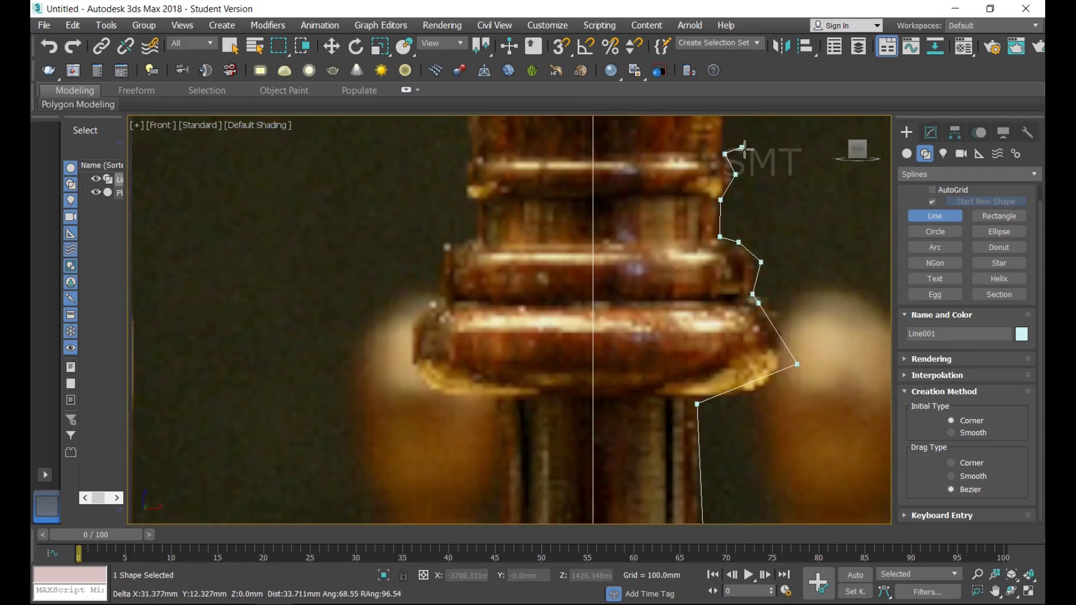
pyautogui.scroll(-3, 740, 162)
pyautogui.scroll(3, 750, 163)
pyautogui.scroll(-3, 748, 173)
pyautogui.scroll(-2, 748, 181)
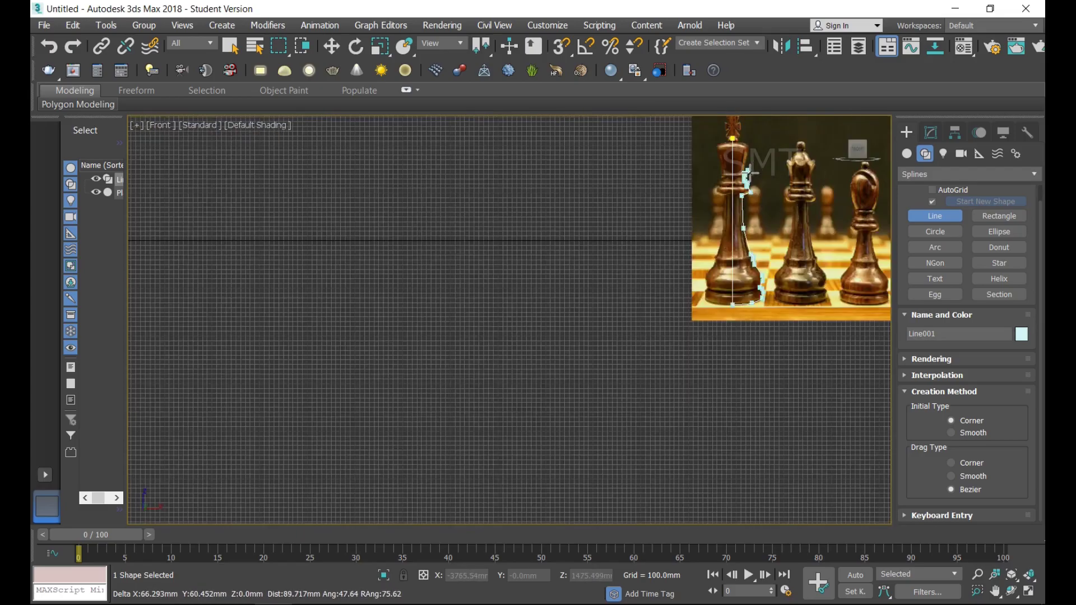
pyautogui.scroll(-2, 748, 180)
pyautogui.scroll(3, 740, 177)
pyautogui.scroll(3, 728, 179)
pyautogui.scroll(2, 728, 179)
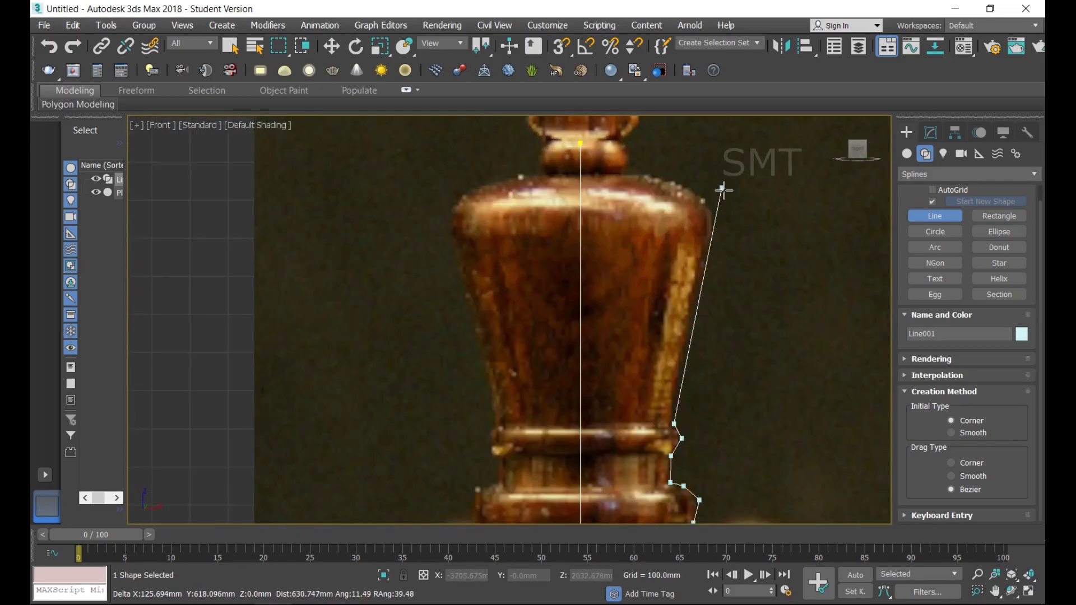
# Add vertices up the body's right edge, over the shoulder to the collar side.
pyautogui.click(708, 243)
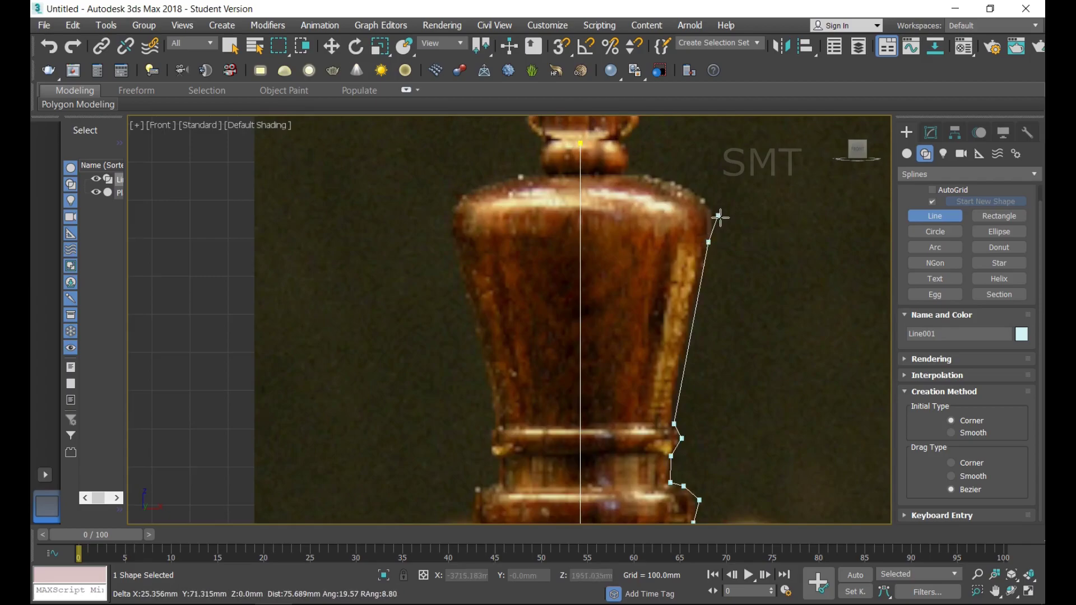
pyautogui.click(722, 213)
pyautogui.click(705, 200)
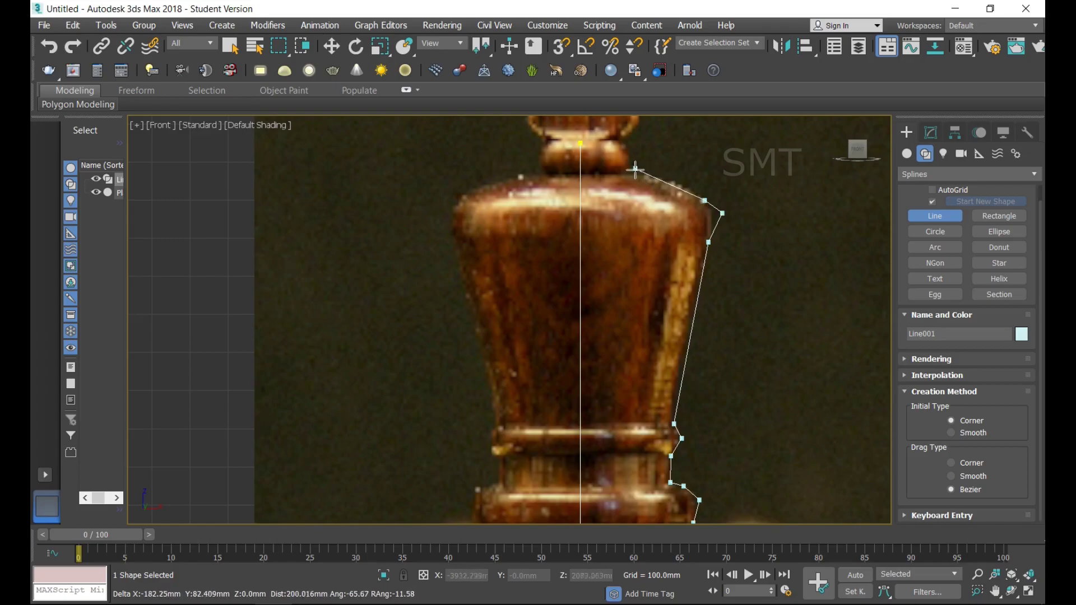
pyautogui.click(631, 172)
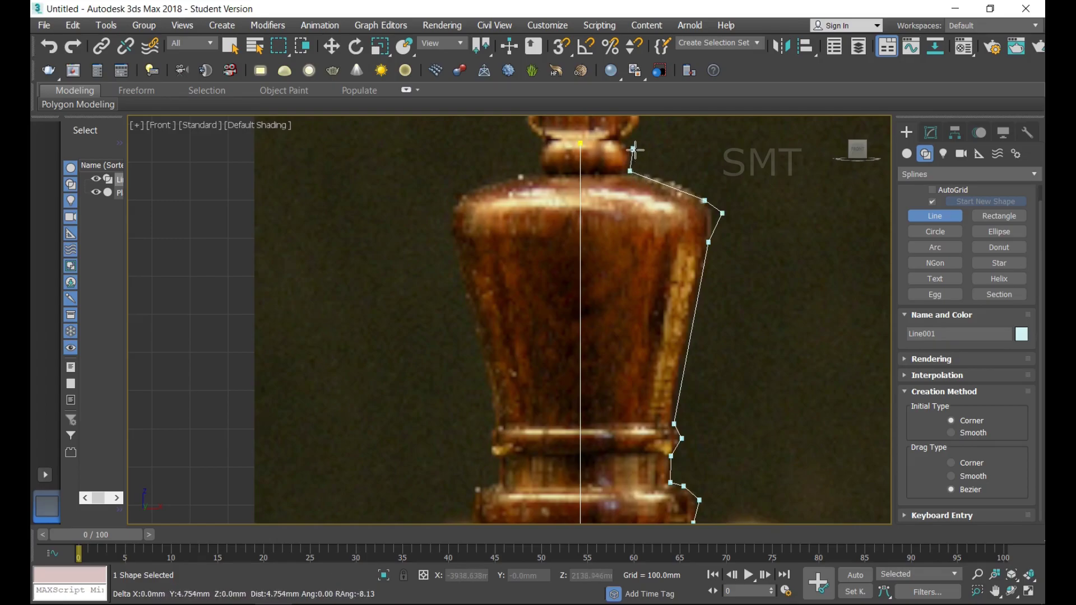
pyautogui.click(632, 149)
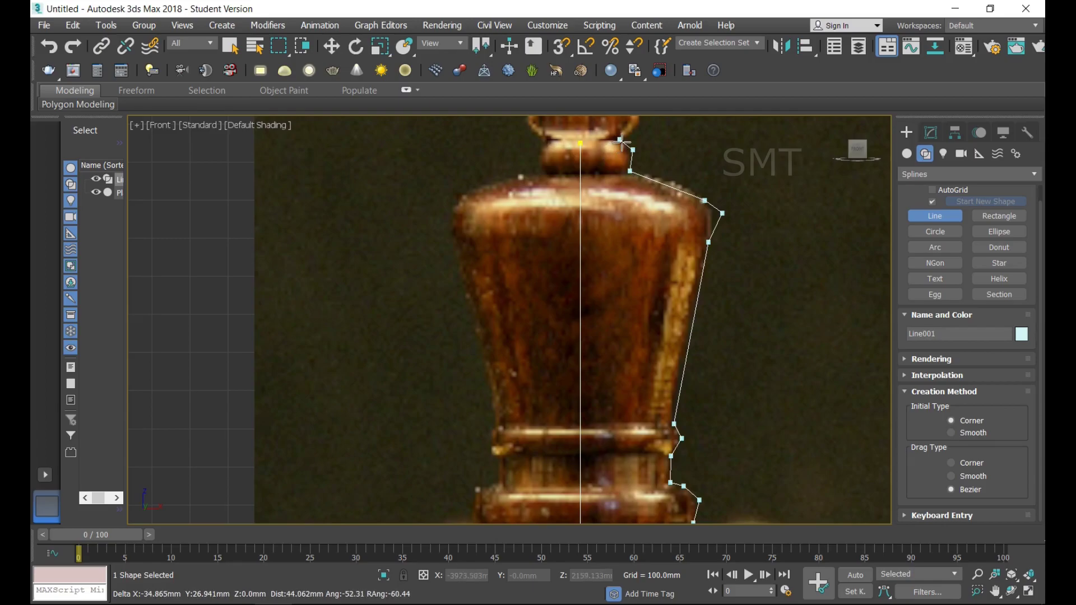
# Close the spline at its first vertex and switch to Vertex sub-object editing.
pyautogui.click(580, 144)
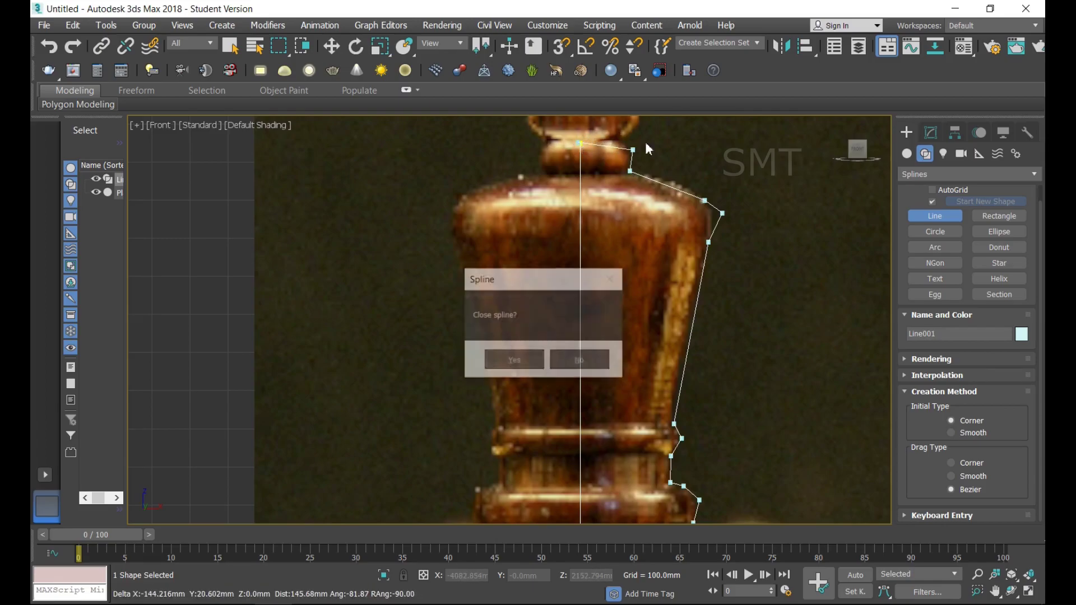
pyautogui.click(513, 360)
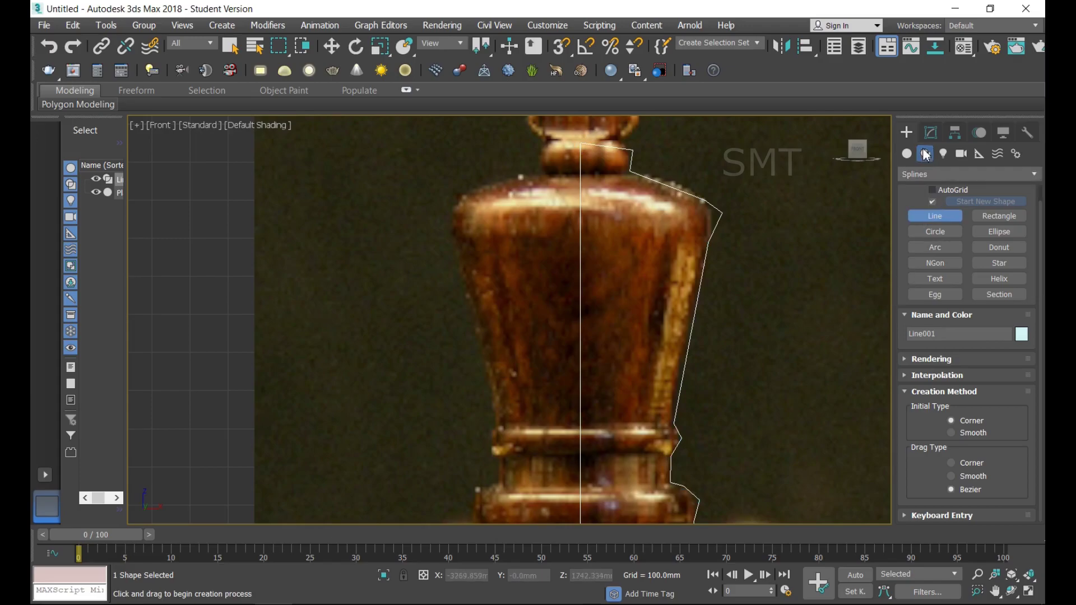
pyautogui.click(931, 132)
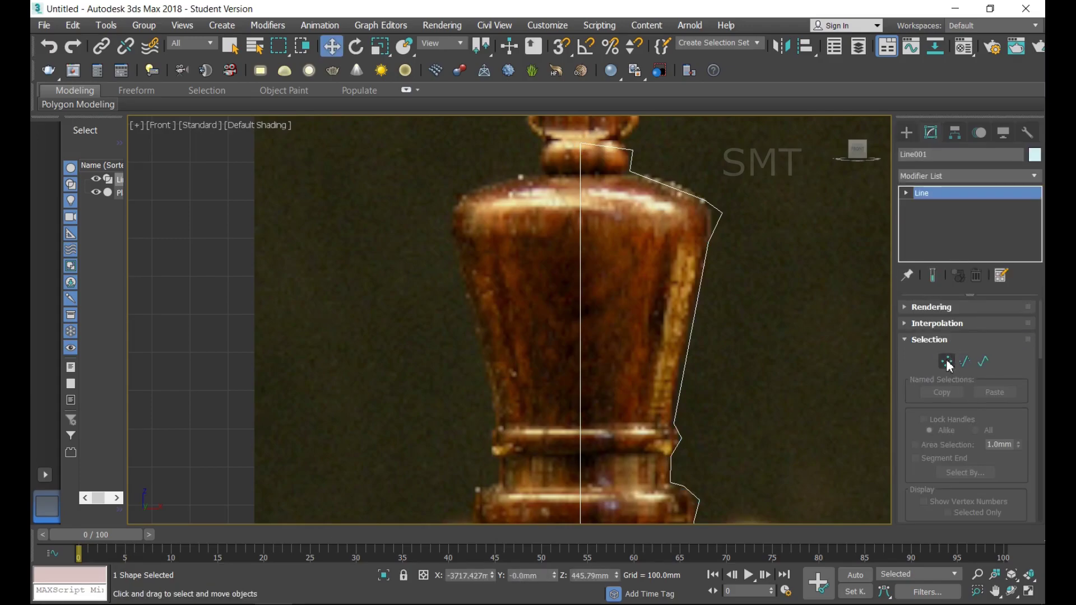
pyautogui.click(946, 362)
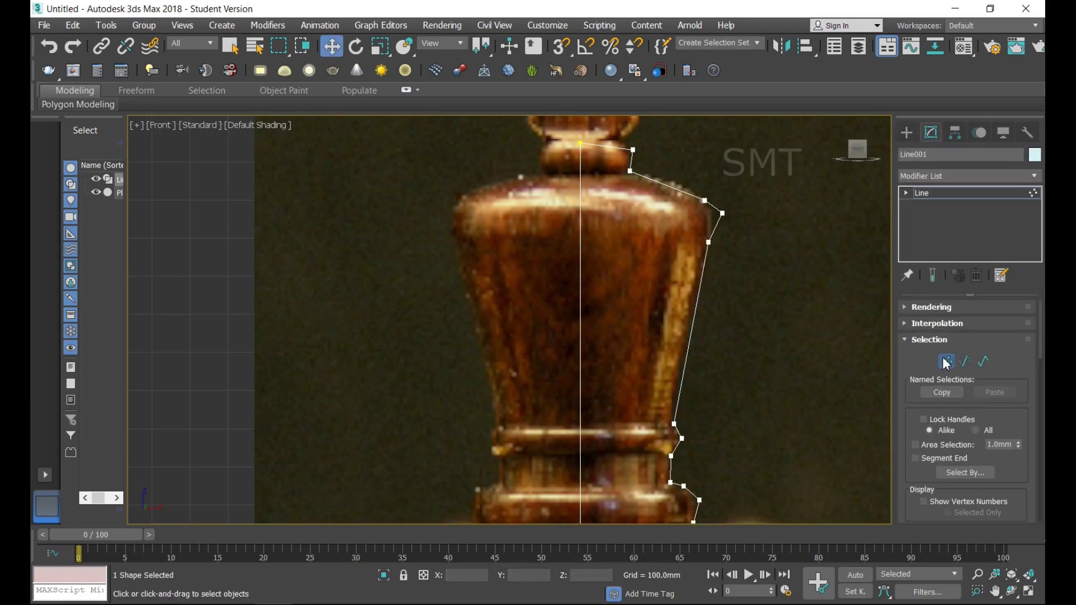
pyautogui.scroll(2, 668, 144)
pyautogui.scroll(3, 668, 144)
pyautogui.scroll(-3, 636, 167)
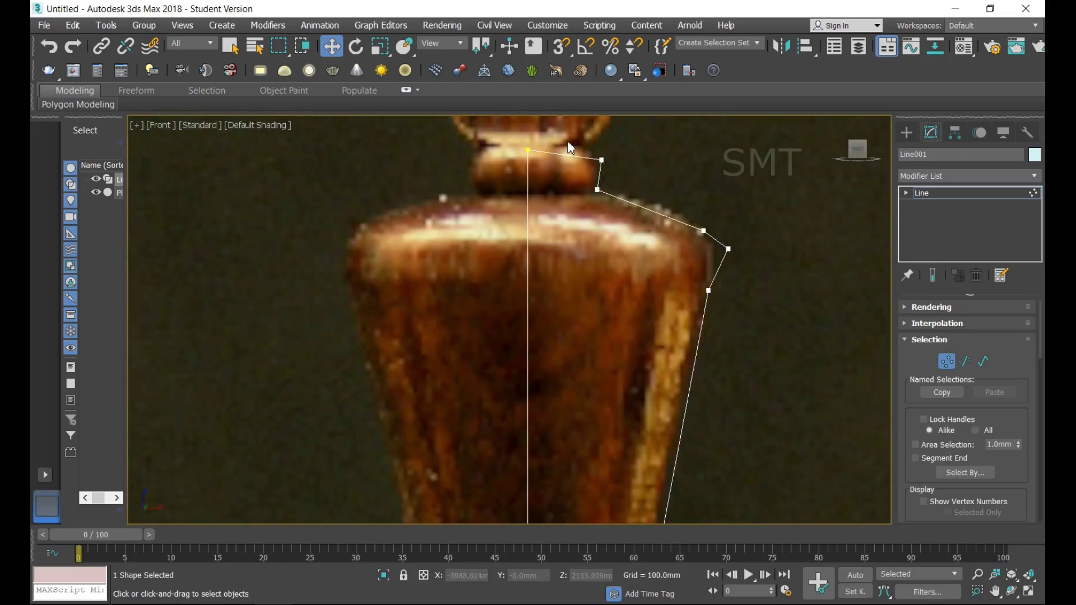
# Convert the top centre vertex and the collar's right vertex to Bezier Corner.
pyautogui.click(528, 149)
pyautogui.rightClick(661, 196)
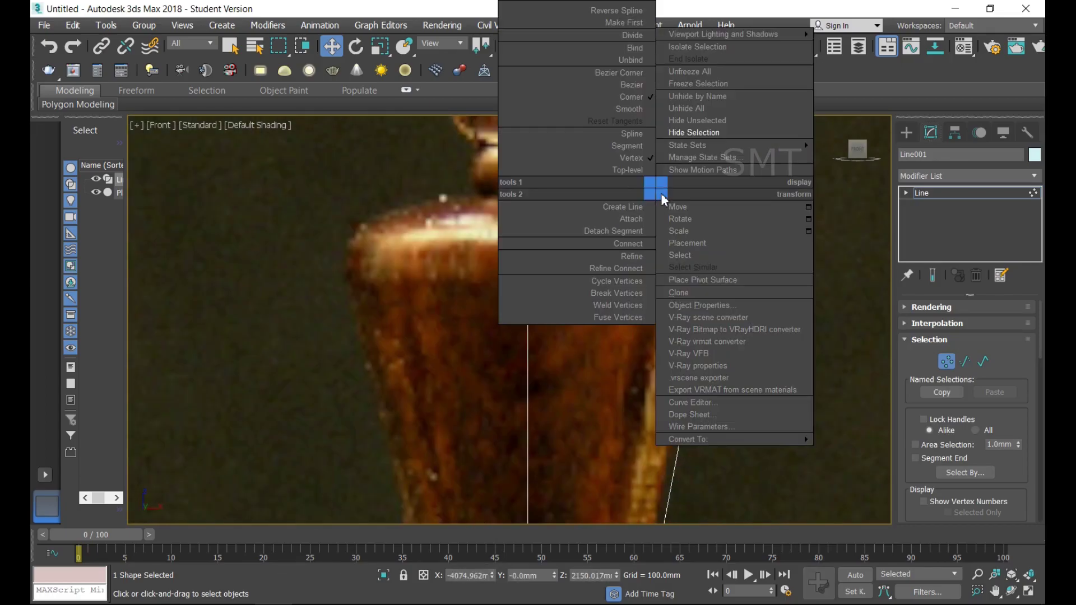
pyautogui.click(643, 75)
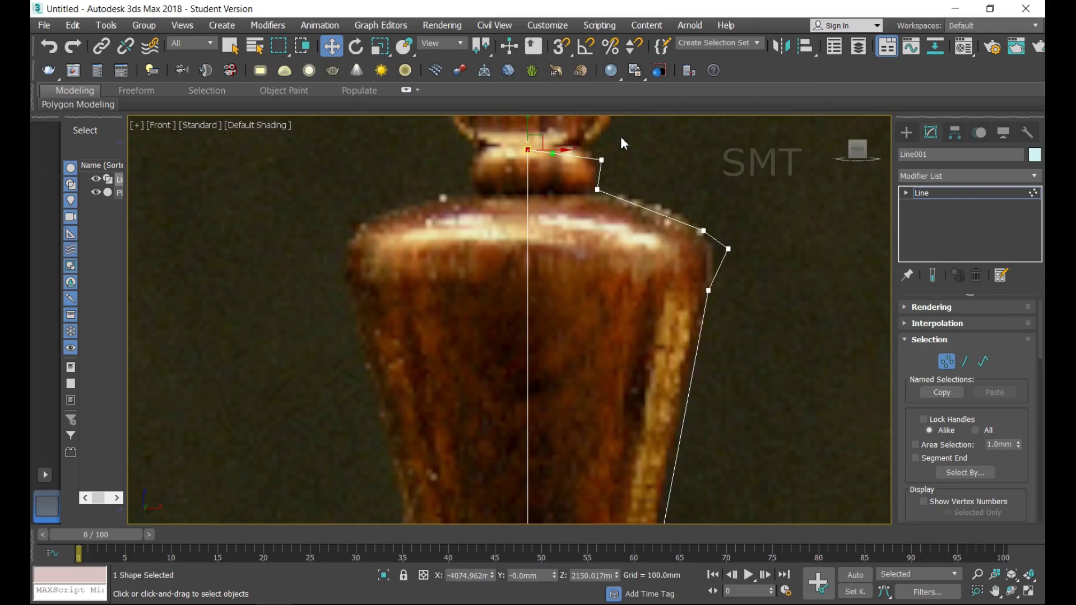
pyautogui.click(600, 160)
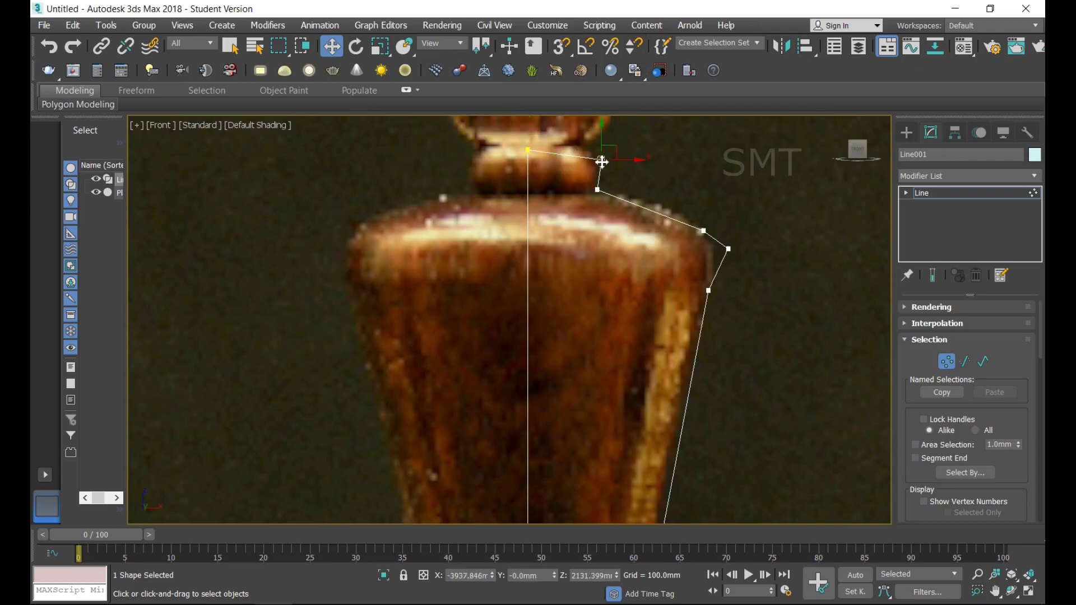
pyautogui.rightClick(697, 189)
pyautogui.click(682, 73)
# Drag the Bezier handles to round the top arc, adjusting the collar vertices.
pyautogui.scroll(2, 607, 125)
pyautogui.click(497, 160)
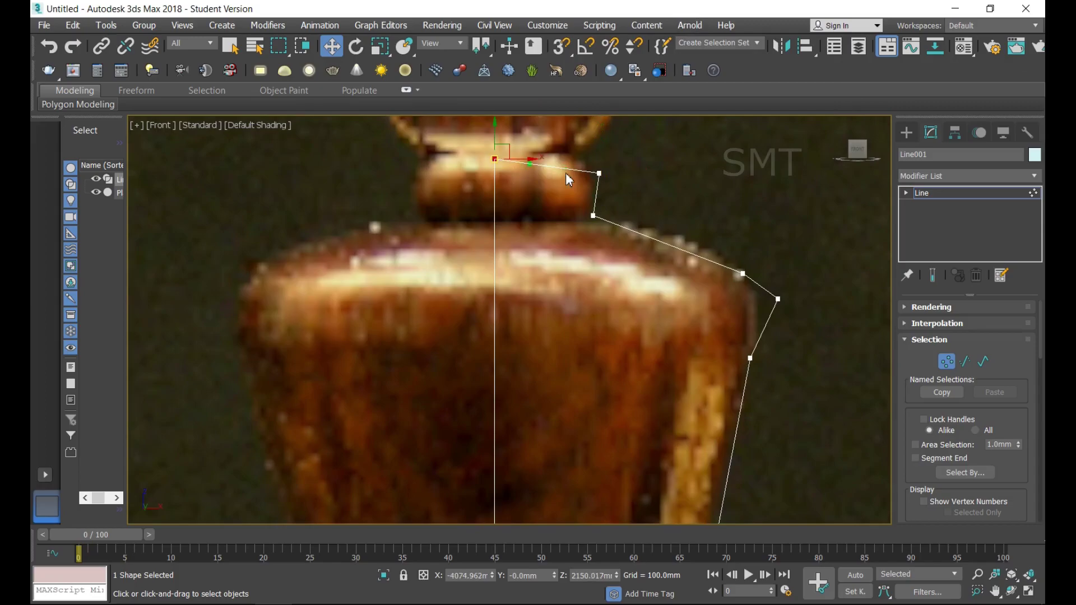
pyautogui.moveTo(531, 164); pyautogui.dragTo(543, 136)
pyautogui.click(600, 175)
pyautogui.moveTo(597, 186); pyautogui.dragTo(604, 190)
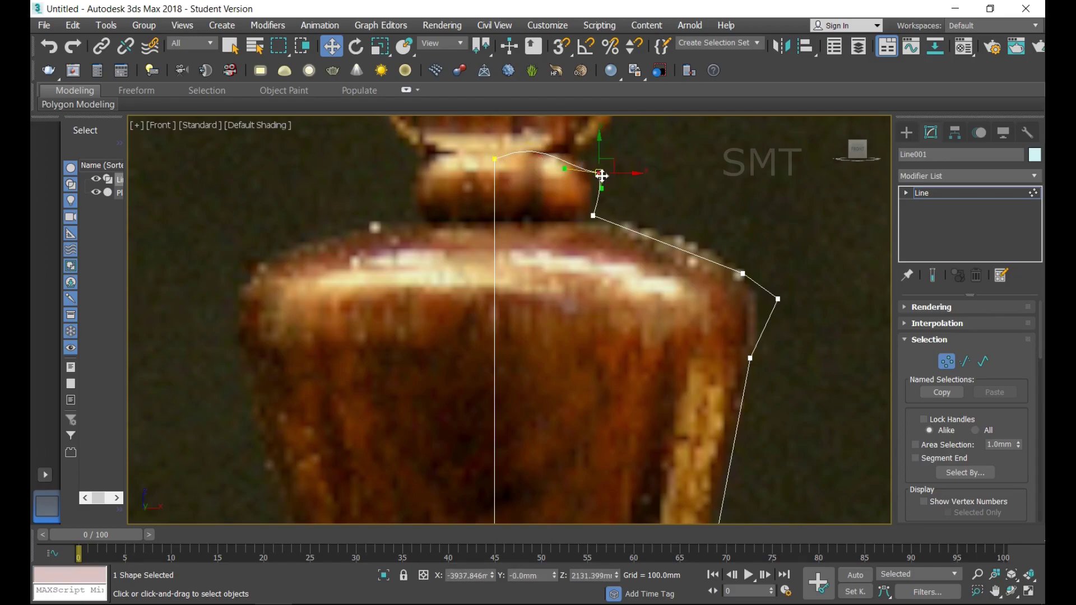
pyautogui.moveTo(599, 173); pyautogui.dragTo(589, 153)
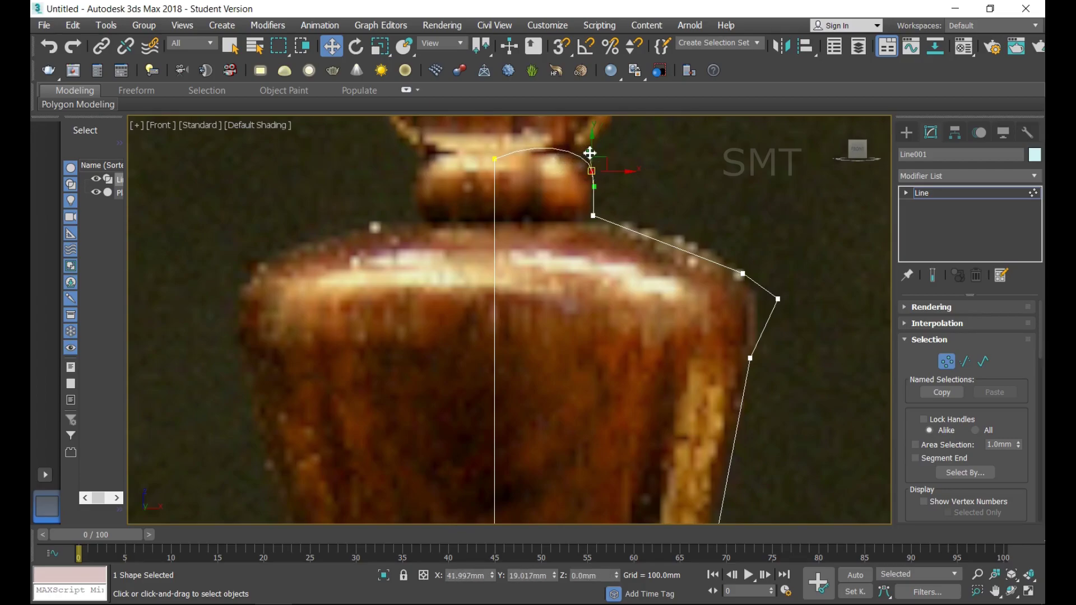
pyautogui.click(494, 160)
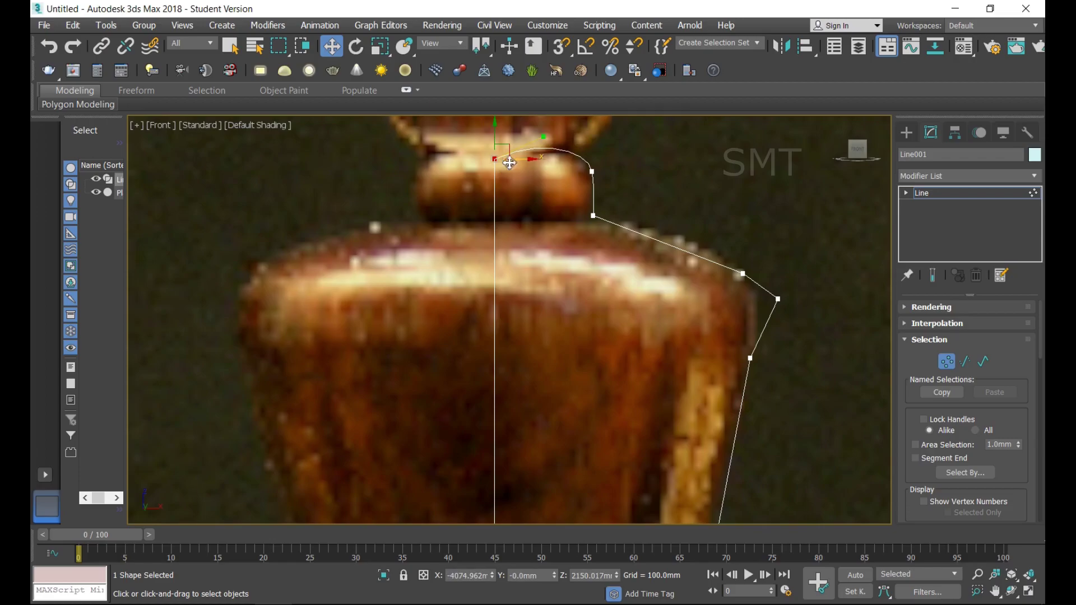
pyautogui.moveTo(542, 138); pyautogui.dragTo(541, 144)
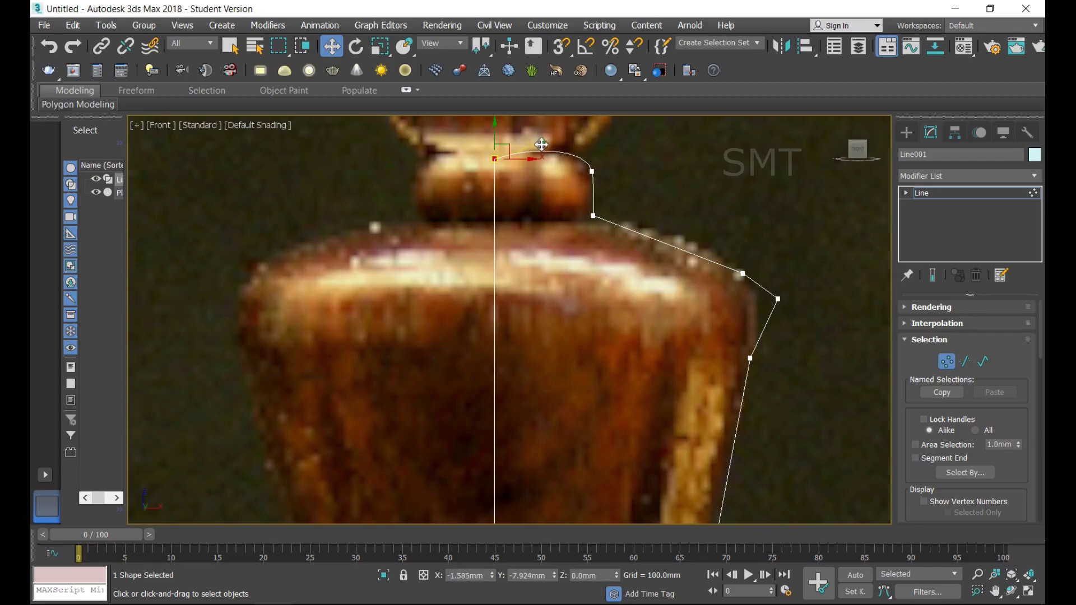
pyautogui.click(593, 216)
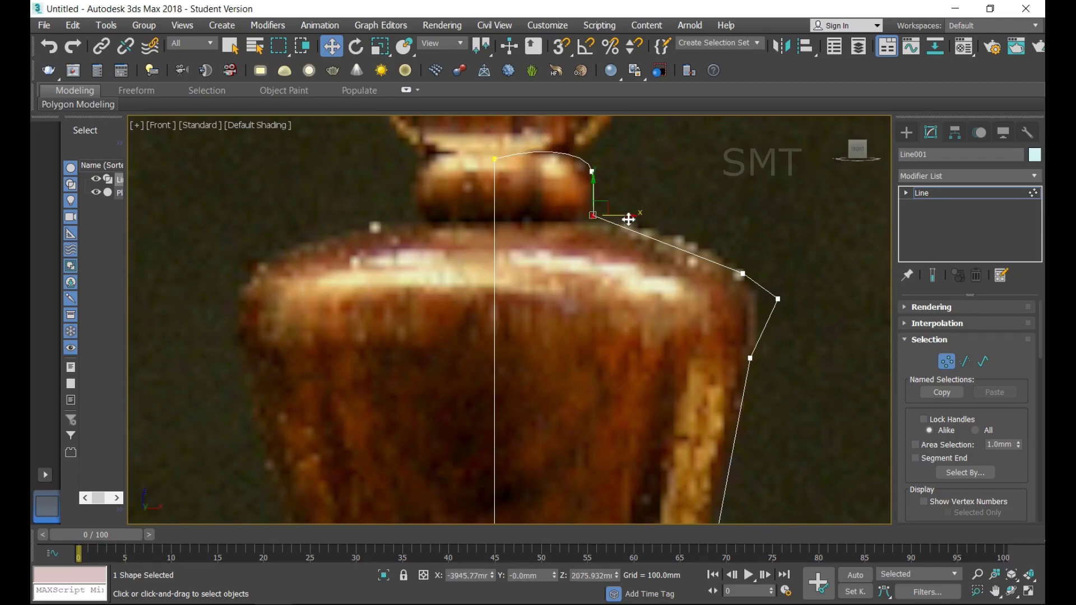
pyautogui.moveTo(631, 219); pyautogui.dragTo(630, 219)
pyautogui.click(744, 274)
# Make the shoulder vertex Bezier Corner and shape its handle into a convex shoulder curve.
pyautogui.rightClick(761, 208)
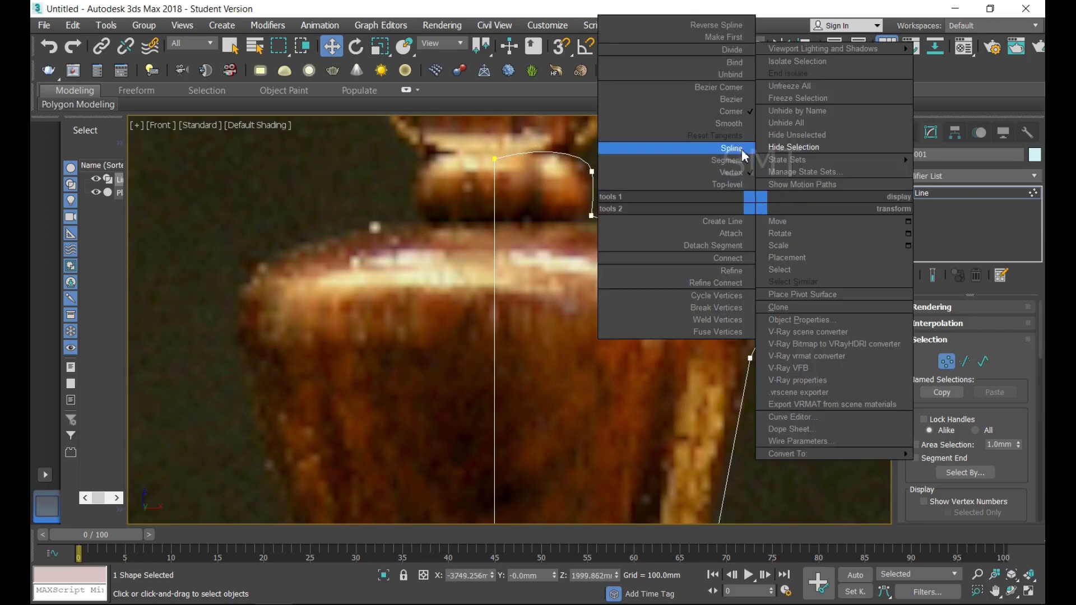
pyautogui.click(737, 89)
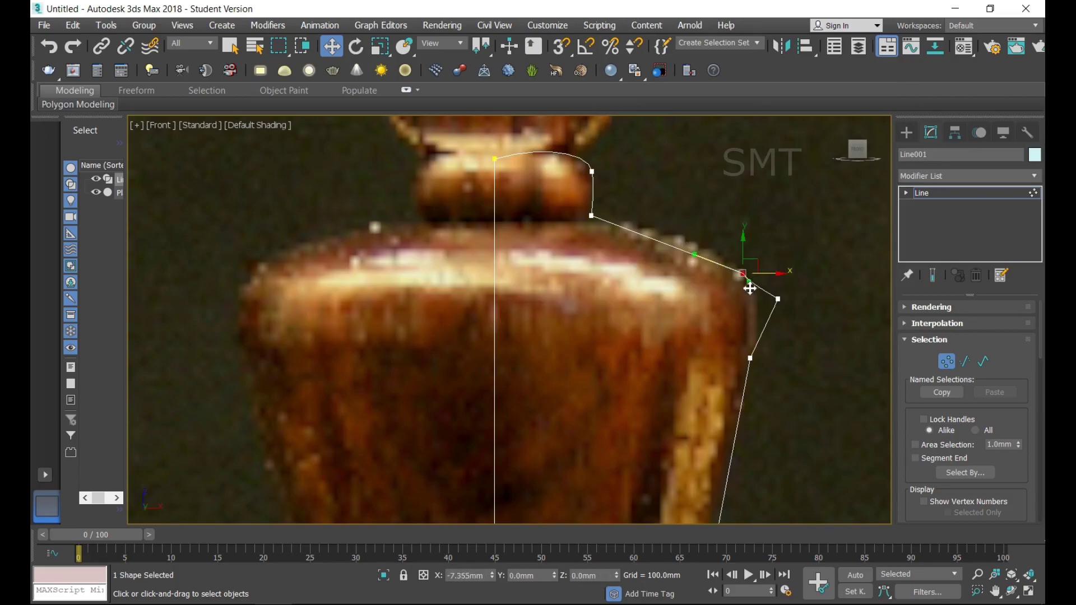
pyautogui.moveTo(694, 255); pyautogui.dragTo(734, 185)
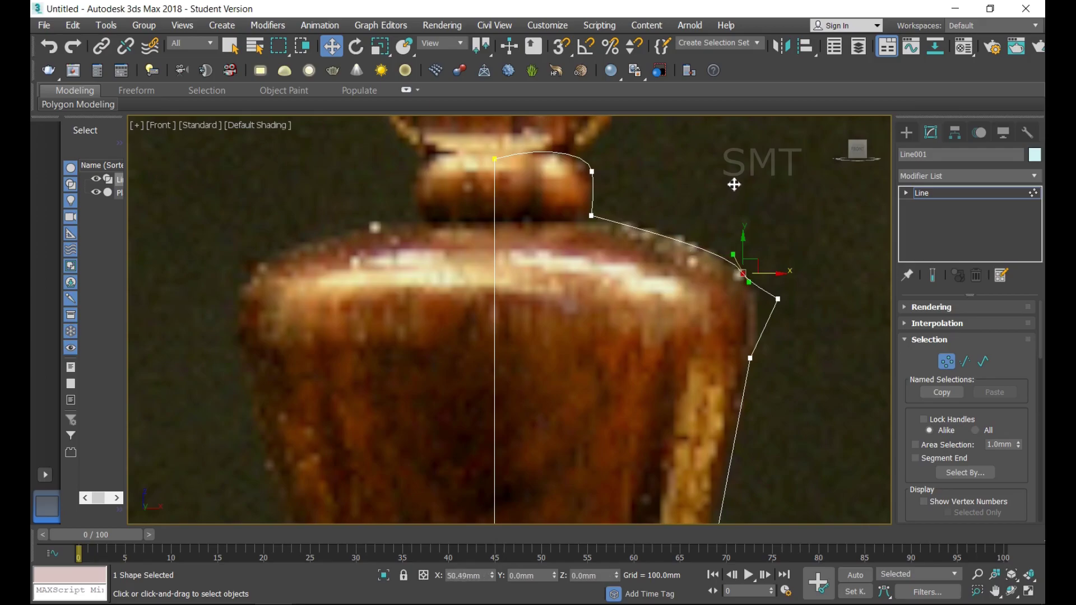
pyautogui.click(595, 218)
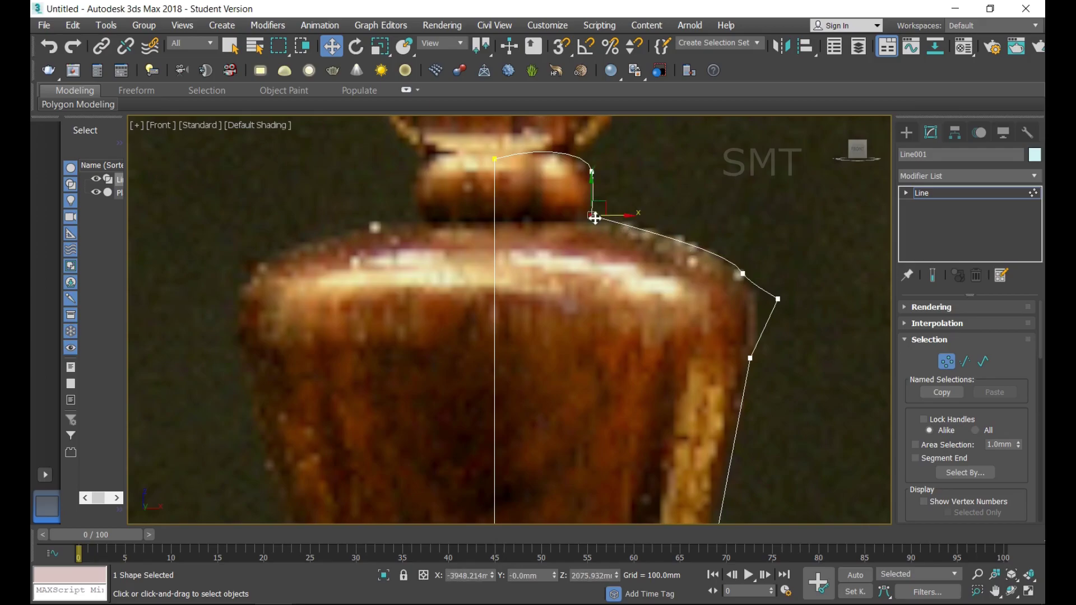
pyautogui.moveTo(602, 218); pyautogui.dragTo(603, 219)
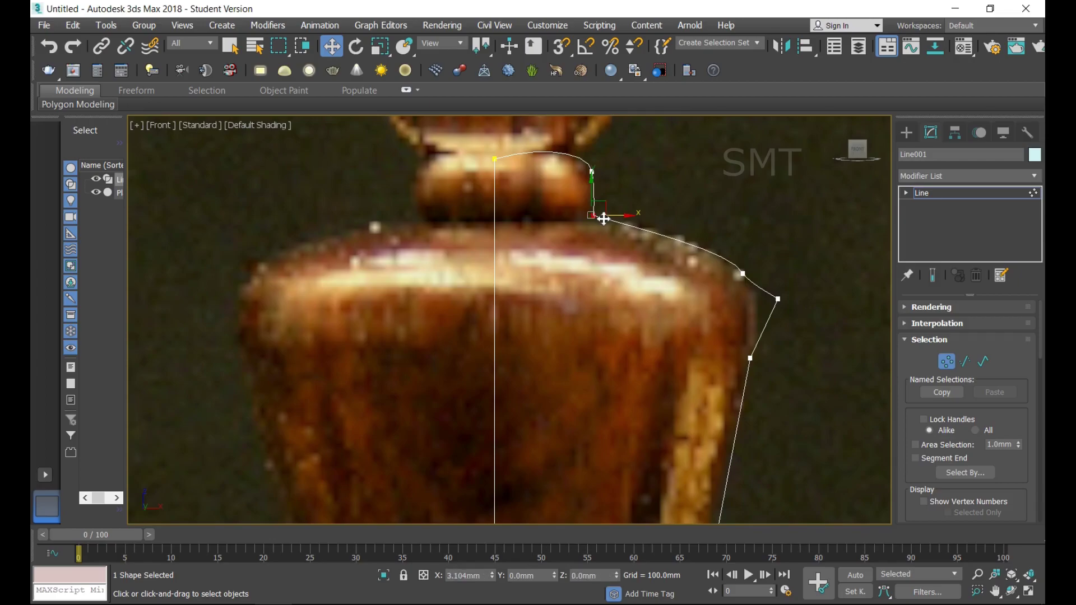
pyautogui.click(743, 274)
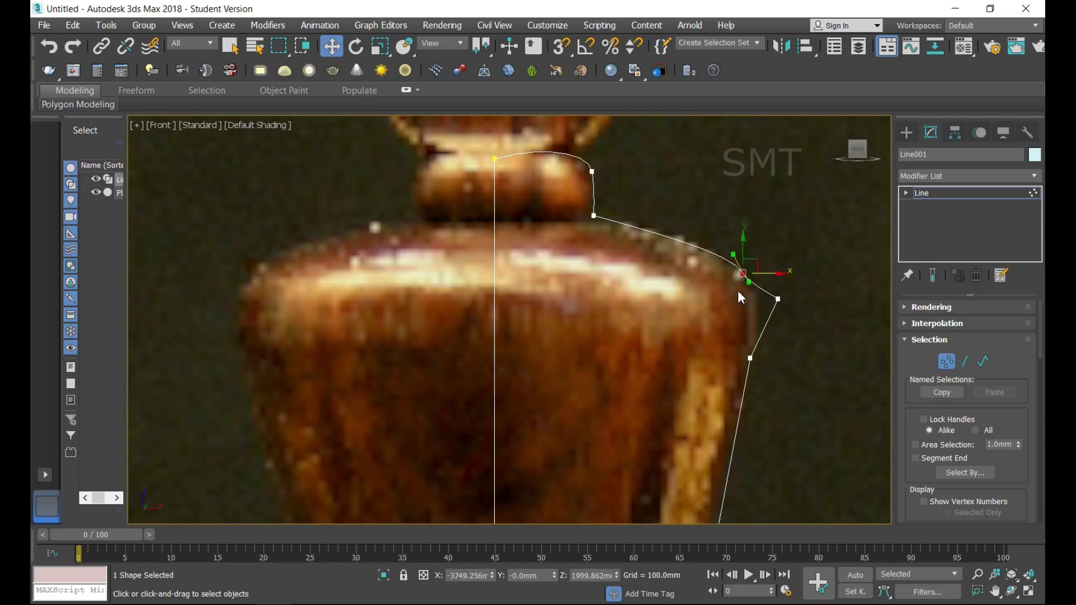
pyautogui.moveTo(747, 282)
pyautogui.mouseDown()
pyautogui.moveTo(735, 287)
pyautogui.moveTo(767, 282)
pyautogui.moveTo(738, 251)
pyautogui.mouseUp()
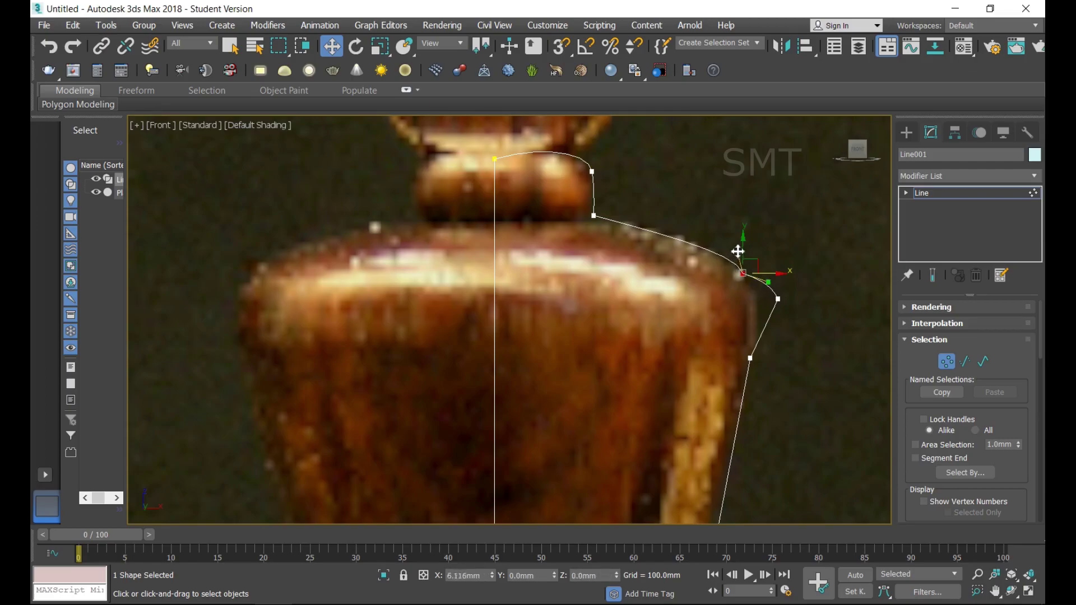
pyautogui.click(778, 300)
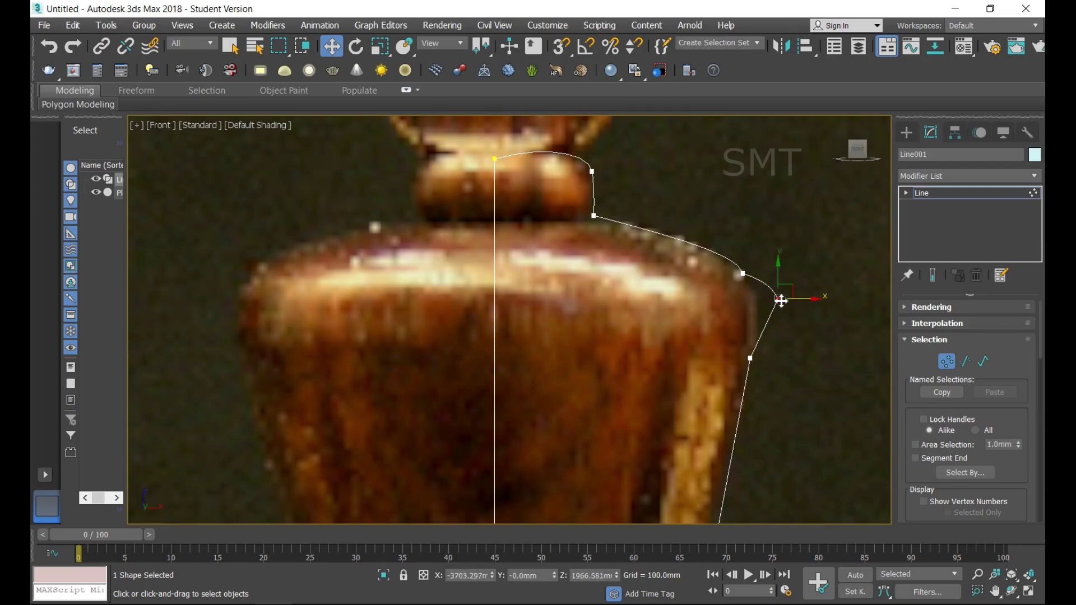
# Fillet the outer corner below the shoulder into a rounded curve.
pyautogui.scroll(-2, 1032, 430)
pyautogui.scroll(-2, 1035, 427)
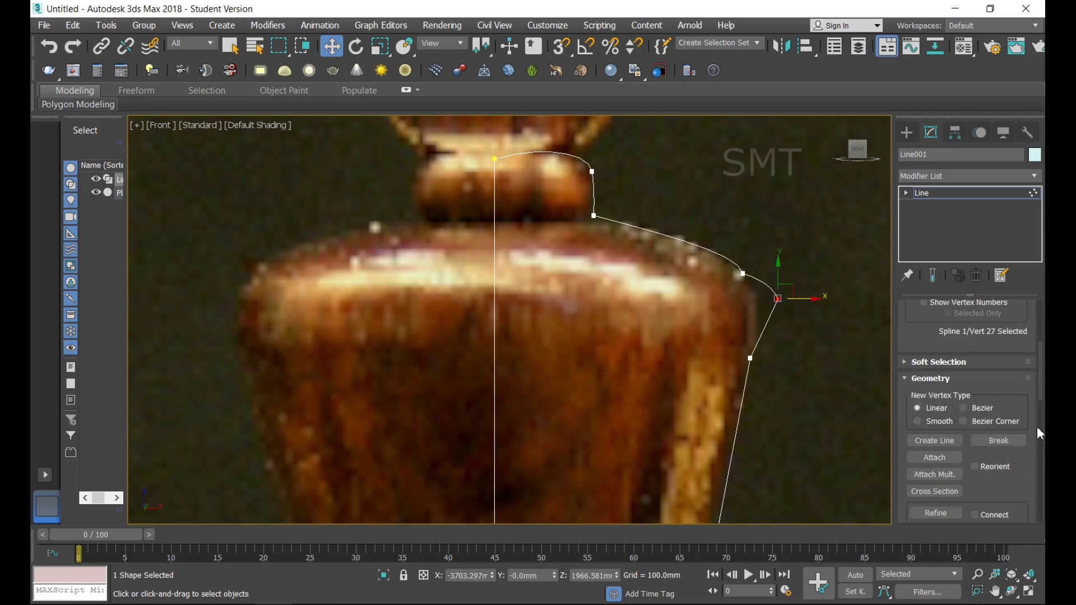
pyautogui.scroll(-2, 1036, 426)
pyautogui.scroll(-2, 1037, 426)
pyautogui.scroll(-2, 1036, 428)
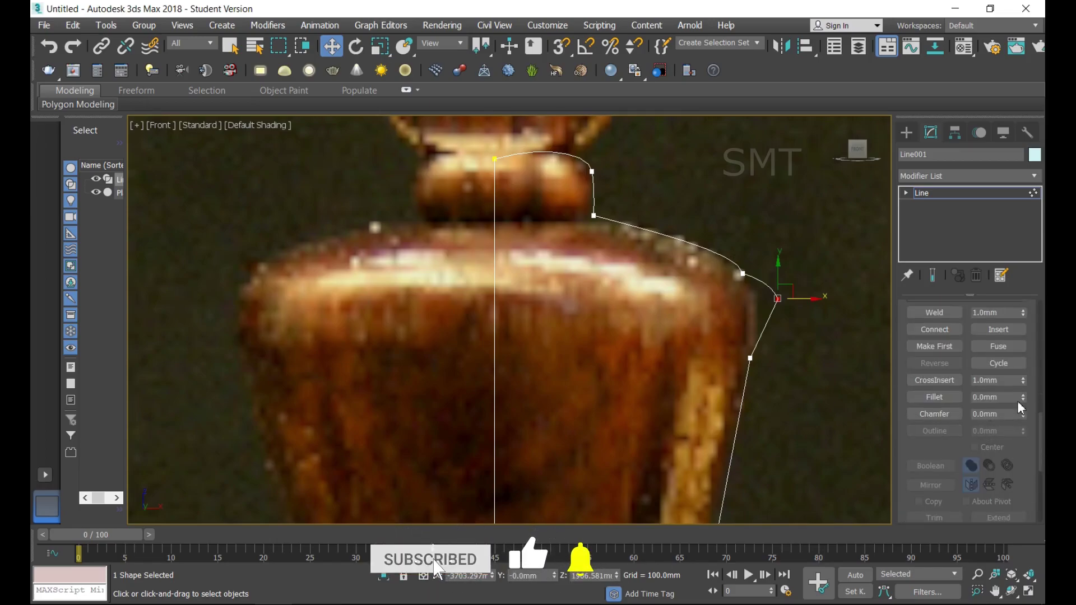
pyautogui.click(943, 399)
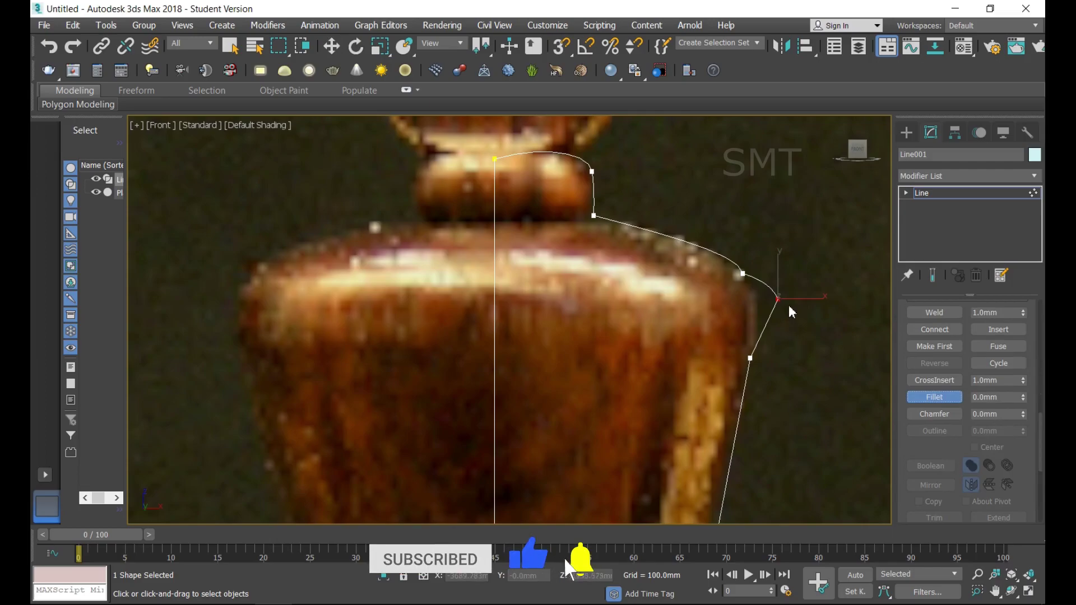
pyautogui.moveTo(779, 299); pyautogui.dragTo(785, 259)
# Delete the extra vertex from the rounded corner and select the two shoulder vertices.
pyautogui.press('w')
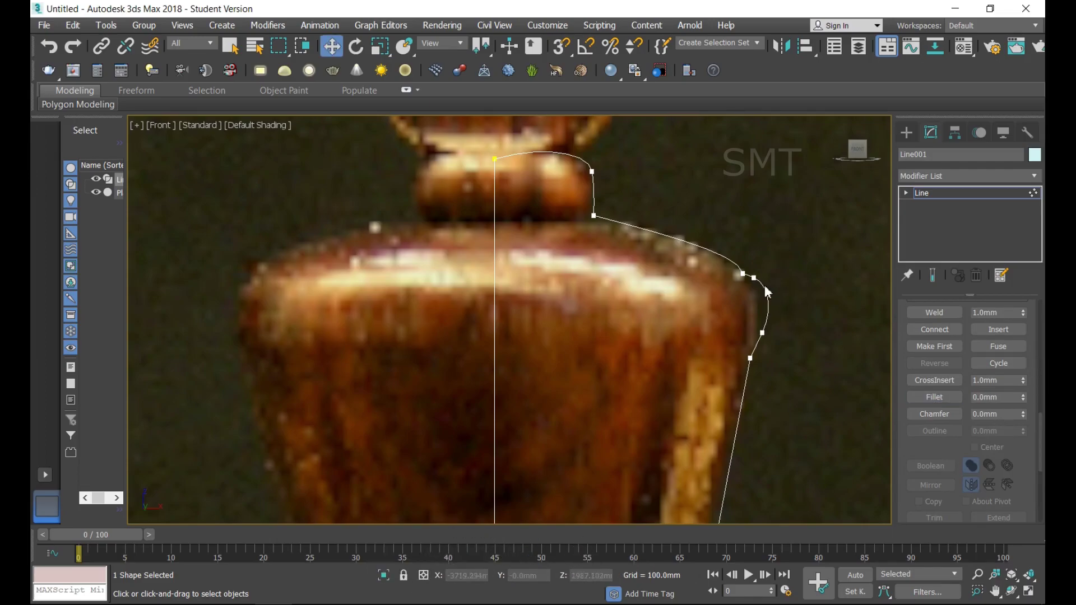
pyautogui.click(742, 276)
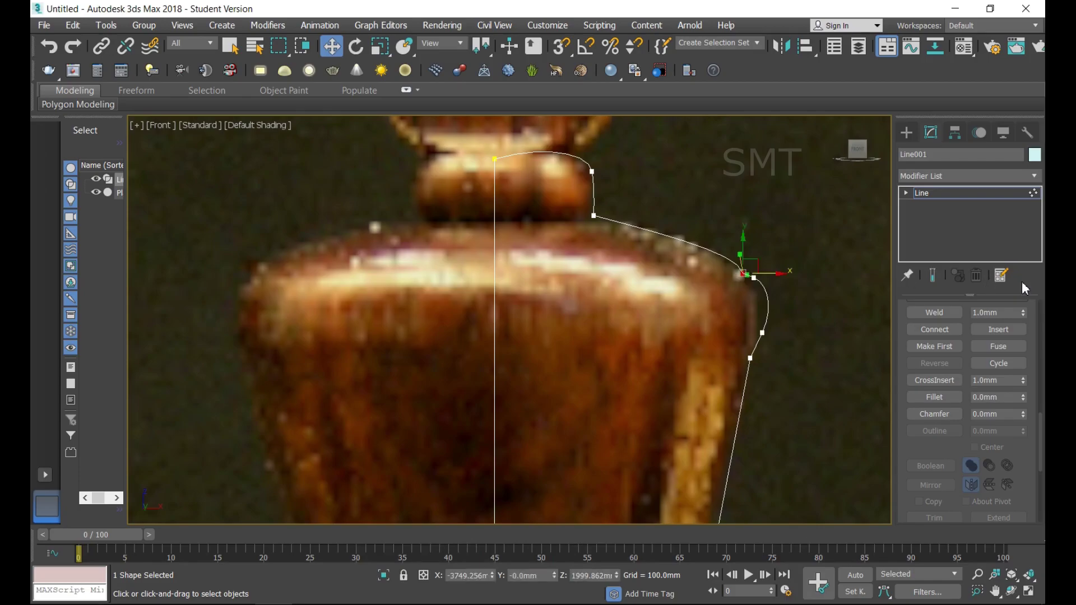
pyautogui.press('Delete')
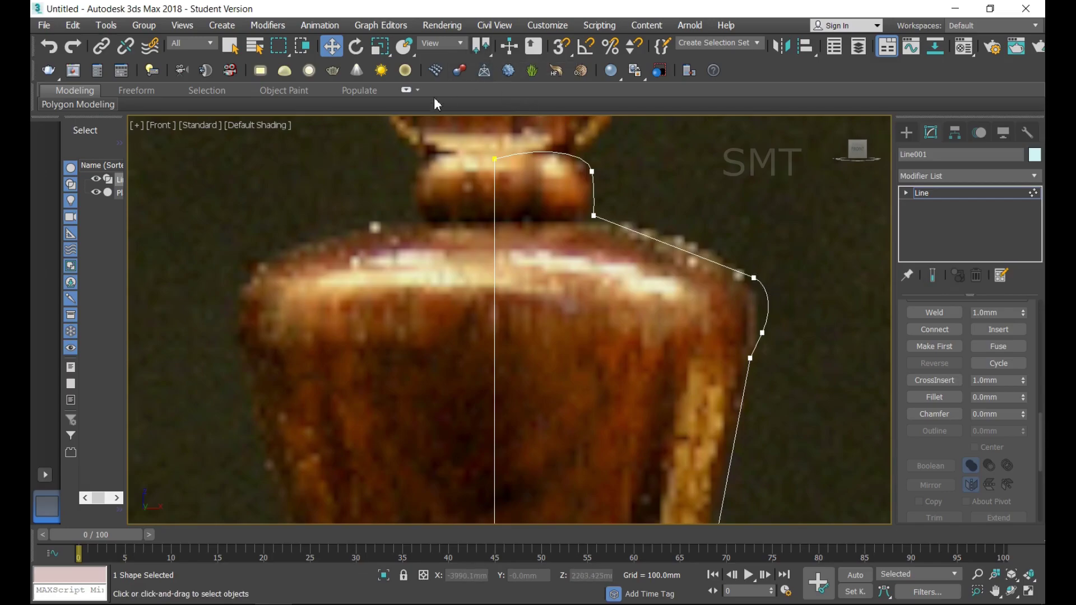
pyautogui.moveTo(799, 369); pyautogui.dragTo(801, 349)
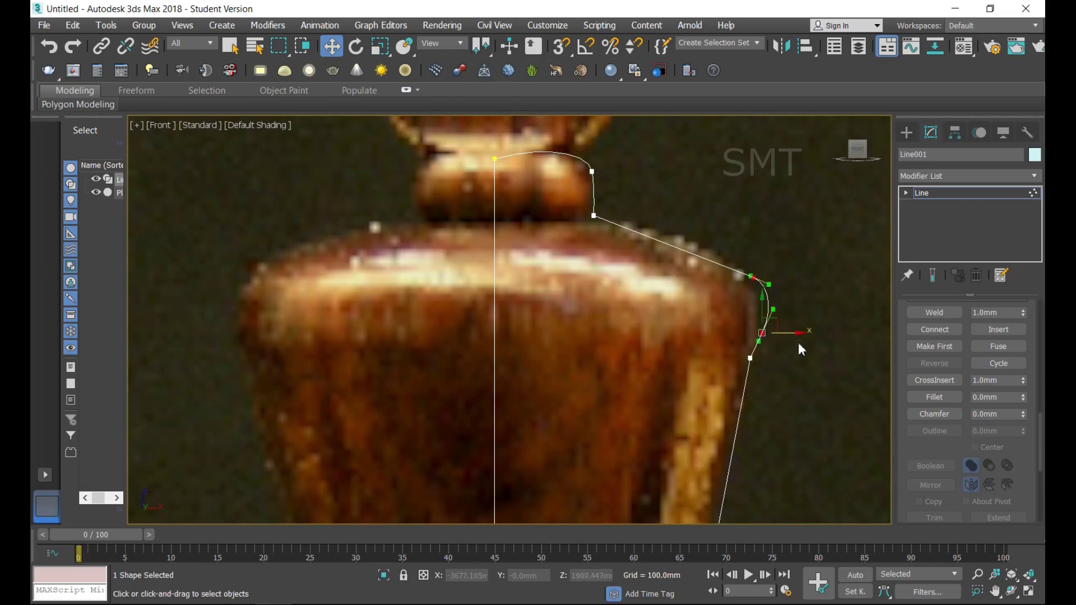
# Reselect the shoulder vertices, then the vertex where the neck meets the slope.
pyautogui.click(802, 333)
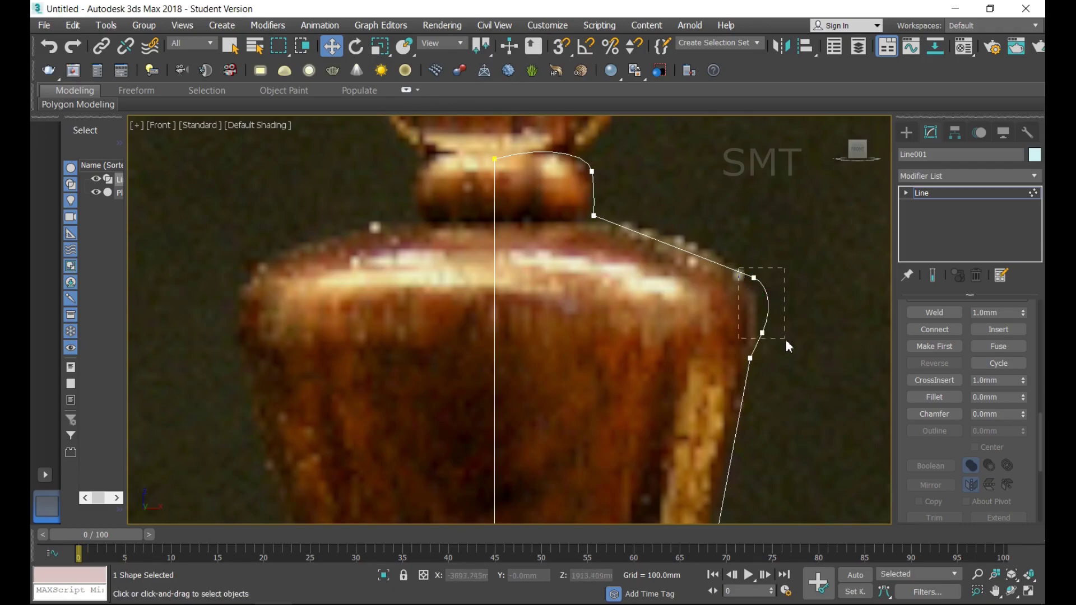
pyautogui.moveTo(786, 345); pyautogui.dragTo(789, 334)
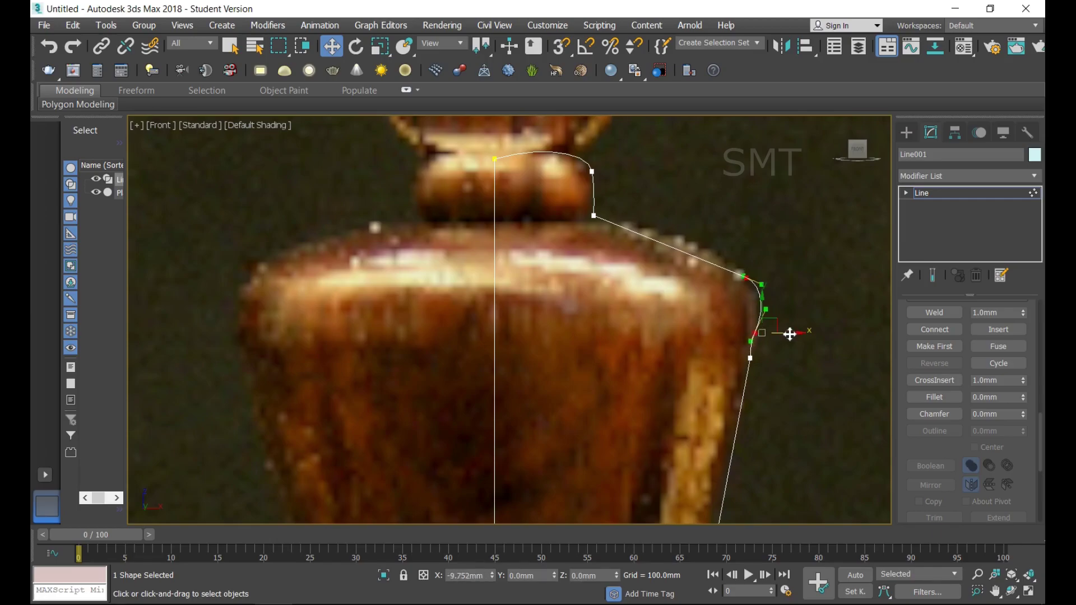
pyautogui.click(756, 211)
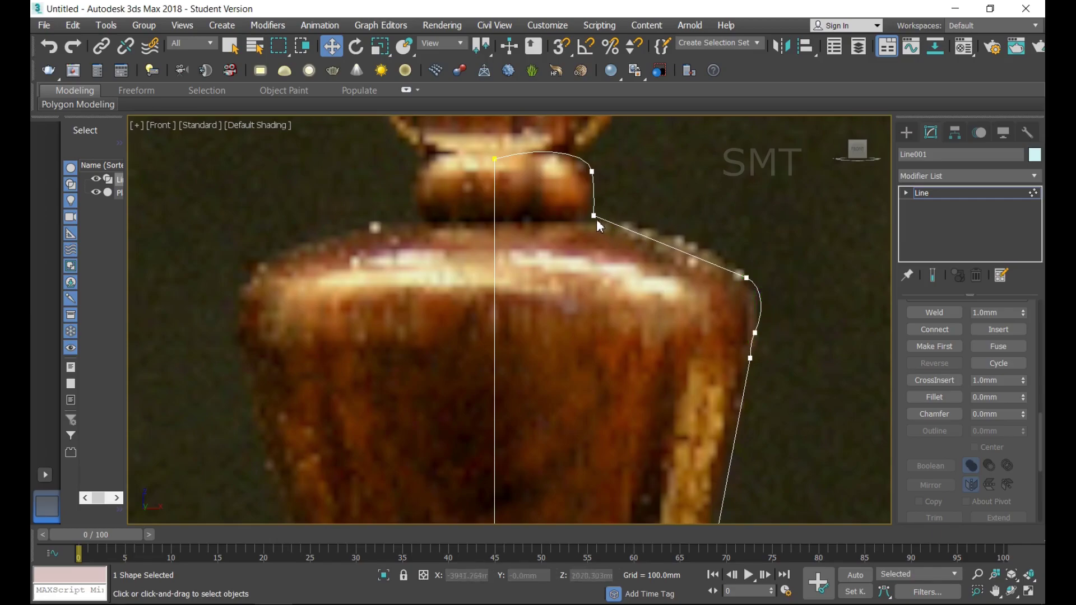
pyautogui.click(596, 218)
pyautogui.rightClick(683, 191)
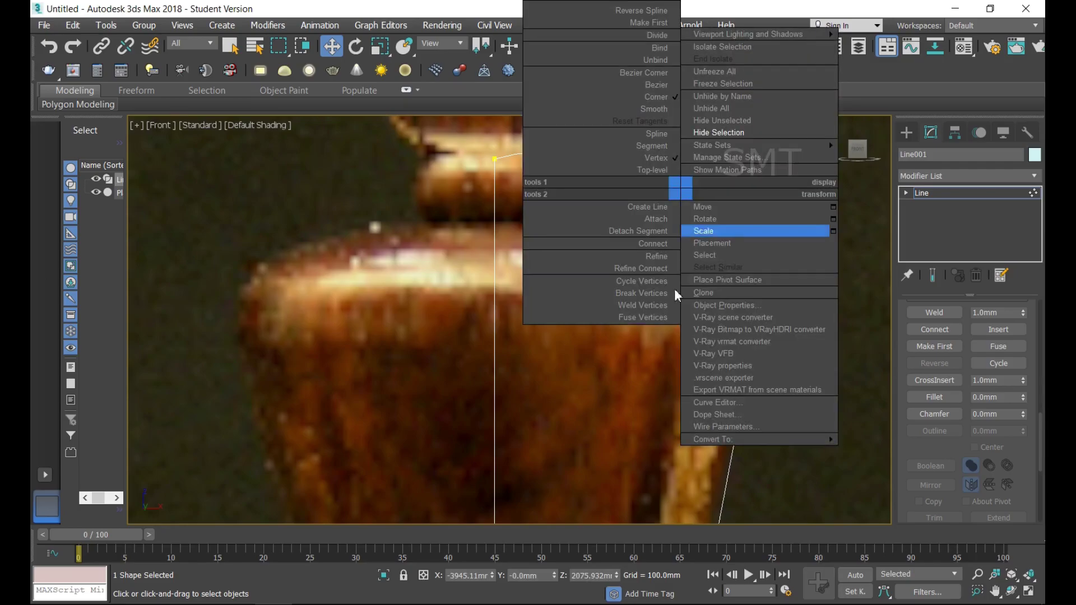
# Drag the shoulder vertex's Bezier handles so the curve bends outward like the photo.
pyautogui.click(746, 277)
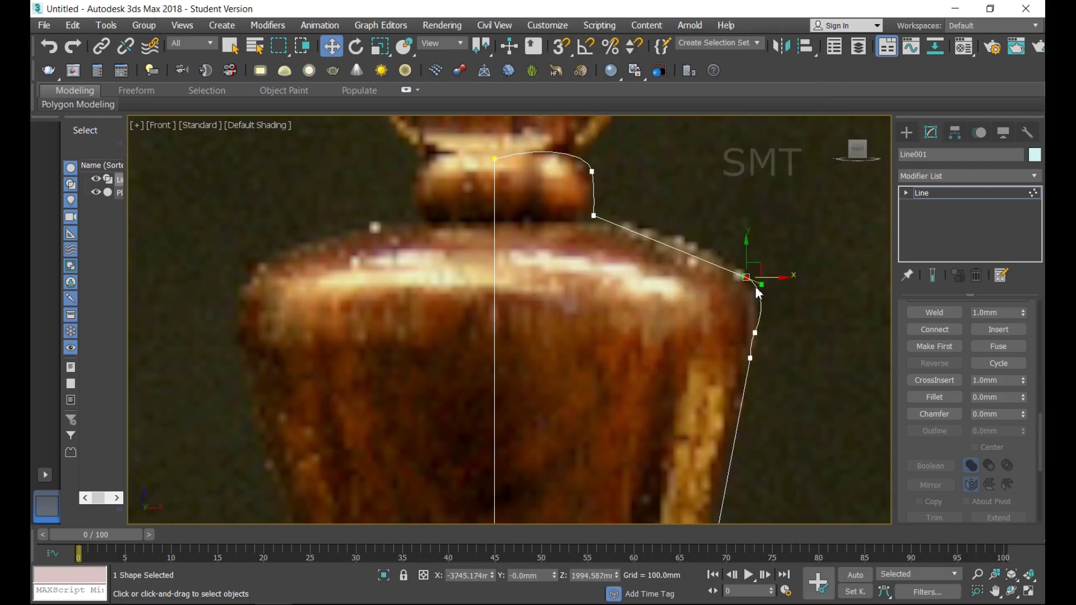
pyautogui.moveTo(763, 284); pyautogui.dragTo(763, 293)
pyautogui.scroll(4, 748, 283)
pyautogui.moveTo(733, 264); pyautogui.dragTo(696, 267)
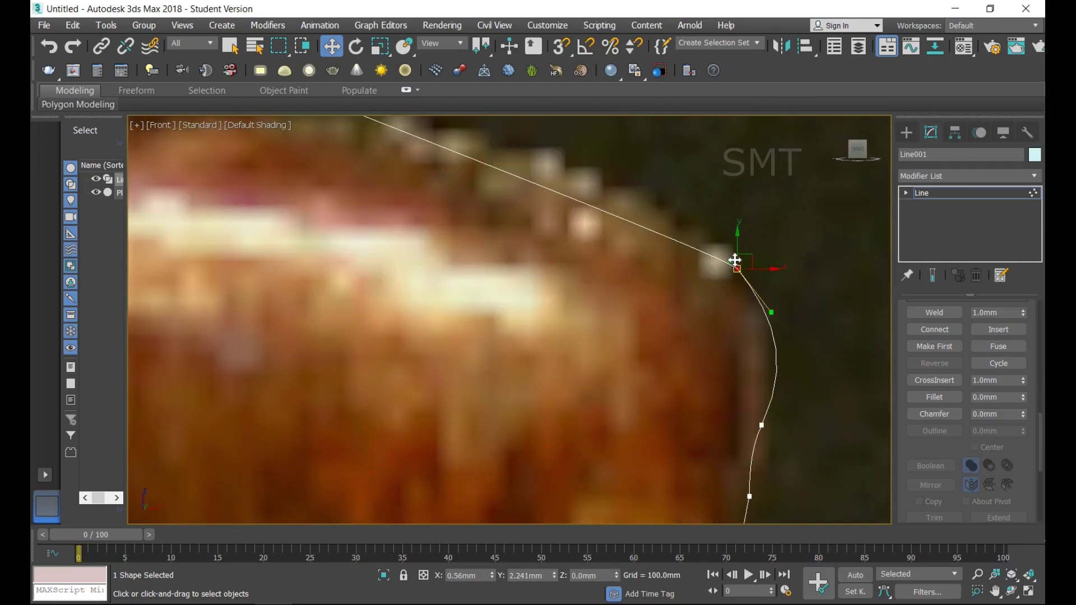
pyautogui.scroll(-2, 646, 276)
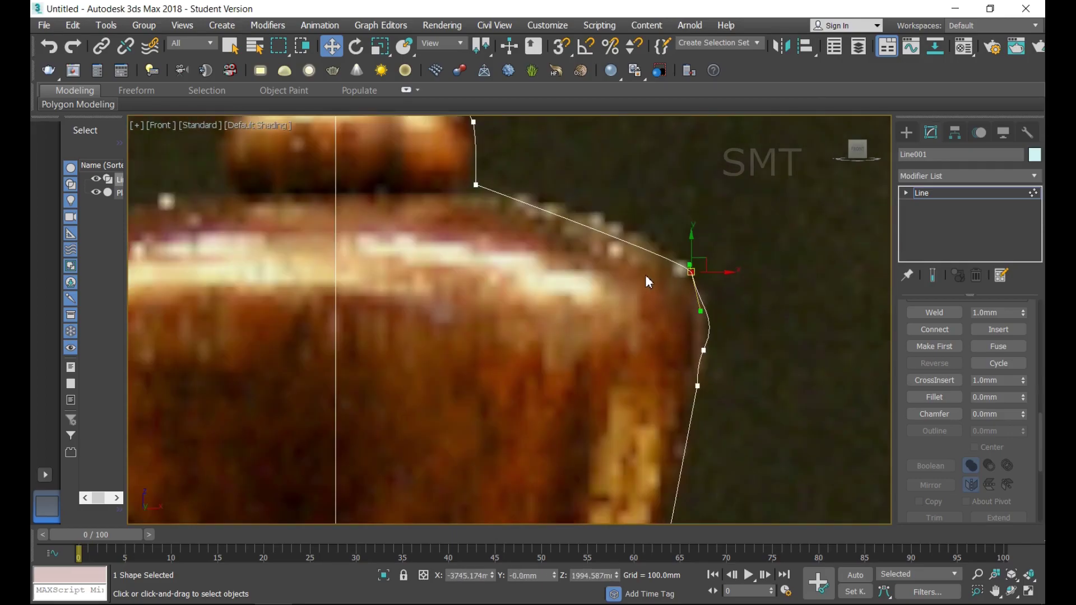
pyautogui.scroll(1, 653, 240)
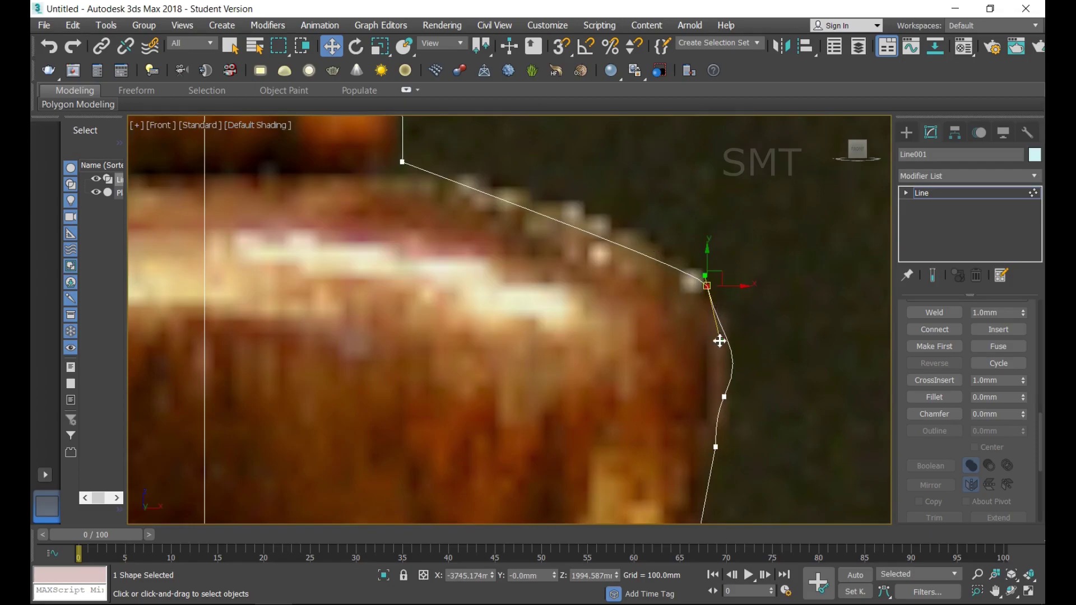
pyautogui.moveTo(722, 343); pyautogui.dragTo(740, 317)
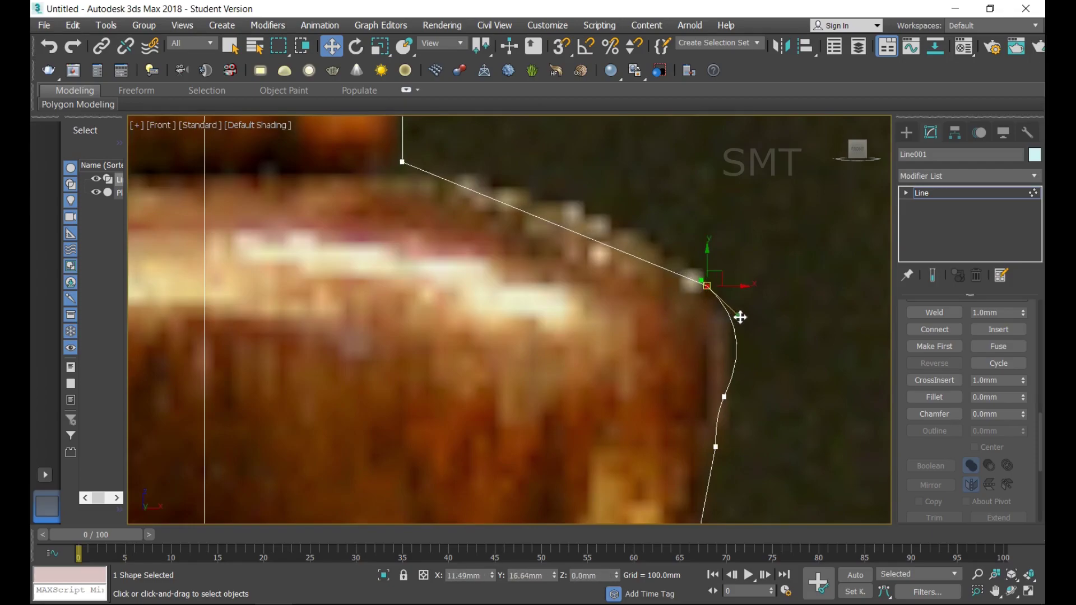
pyautogui.scroll(-1, 637, 314)
pyautogui.scroll(-1, 636, 314)
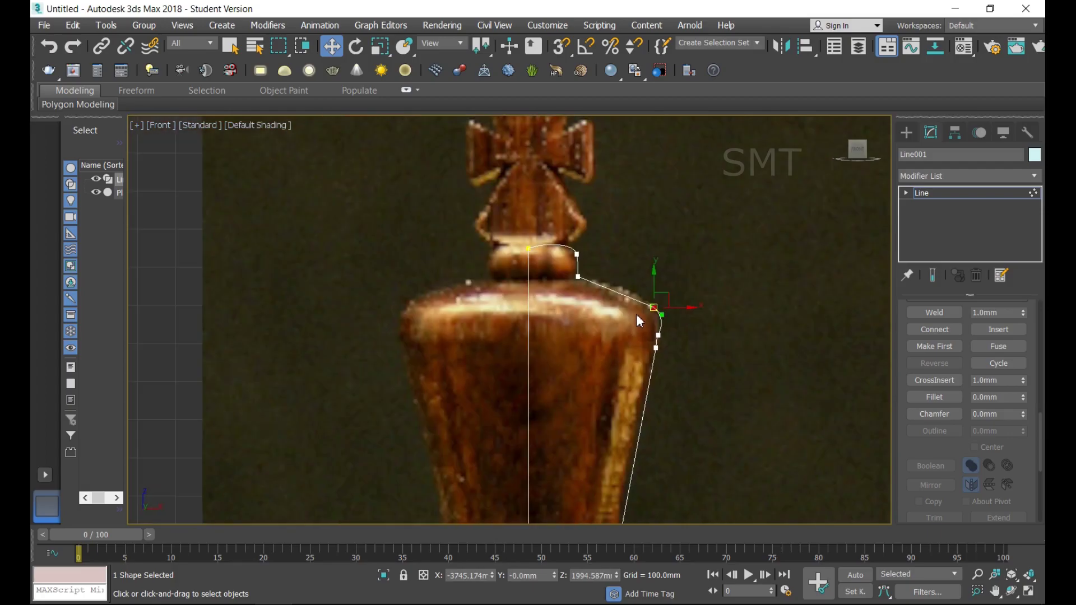
pyautogui.scroll(-1, 636, 340)
pyautogui.scroll(2, 636, 339)
pyautogui.scroll(1, 657, 343)
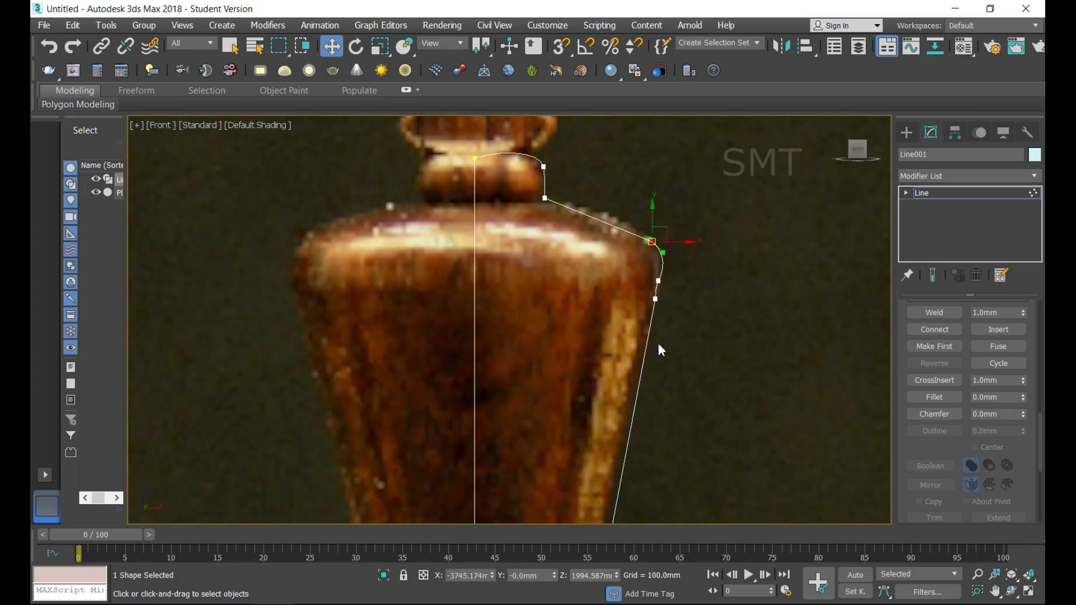
pyautogui.scroll(2, 661, 296)
# Fuse the extra lower side vertex into the vertex just below the shoulder.
pyautogui.click(659, 275)
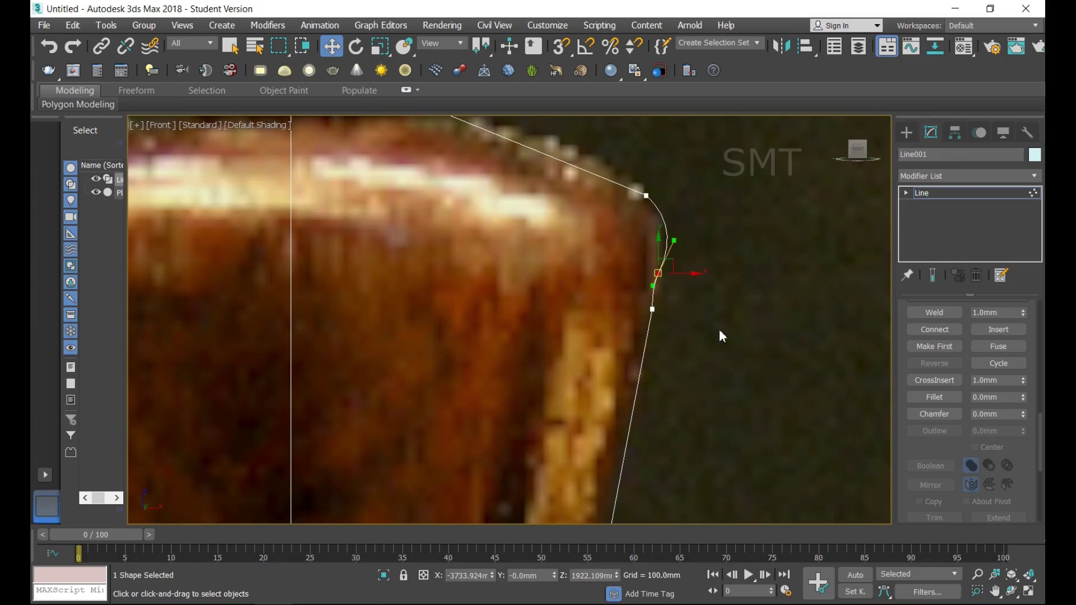
pyautogui.click(652, 310)
pyautogui.click(1001, 343)
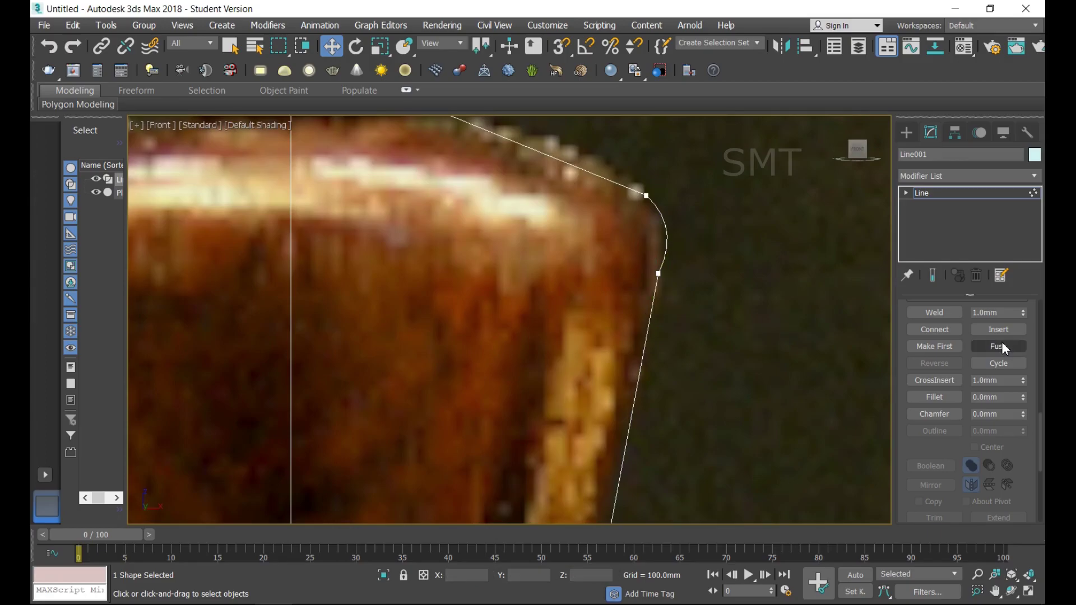
# Fillet the two upper collar-ring corner vertices into curves.
pyautogui.scroll(-5, 711, 328)
pyautogui.scroll(4, 704, 428)
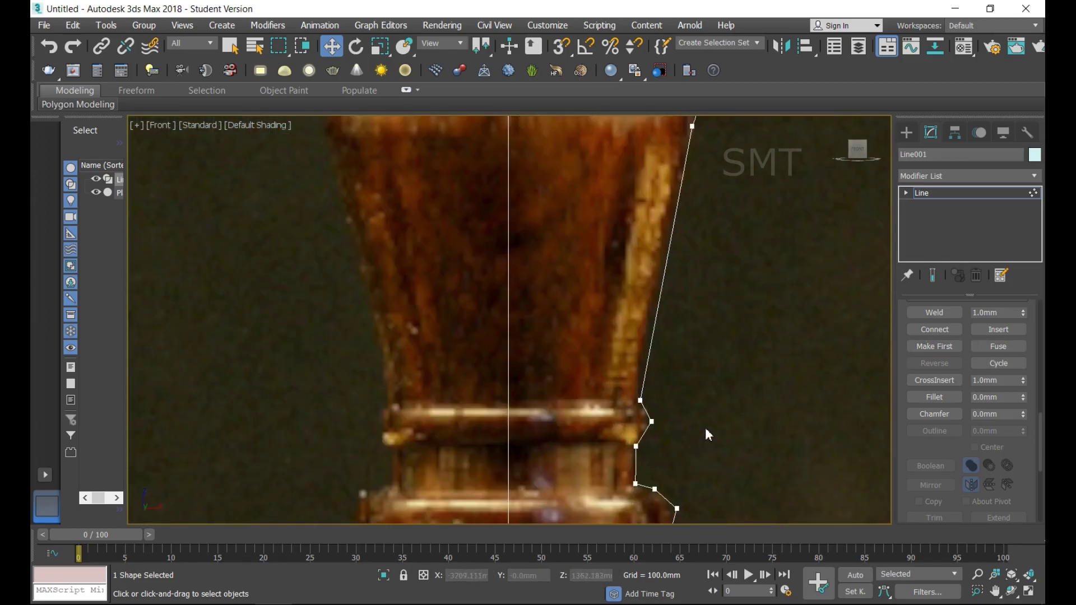
pyautogui.scroll(2, 675, 425)
pyautogui.scroll(-2, 656, 406)
pyautogui.click(635, 408)
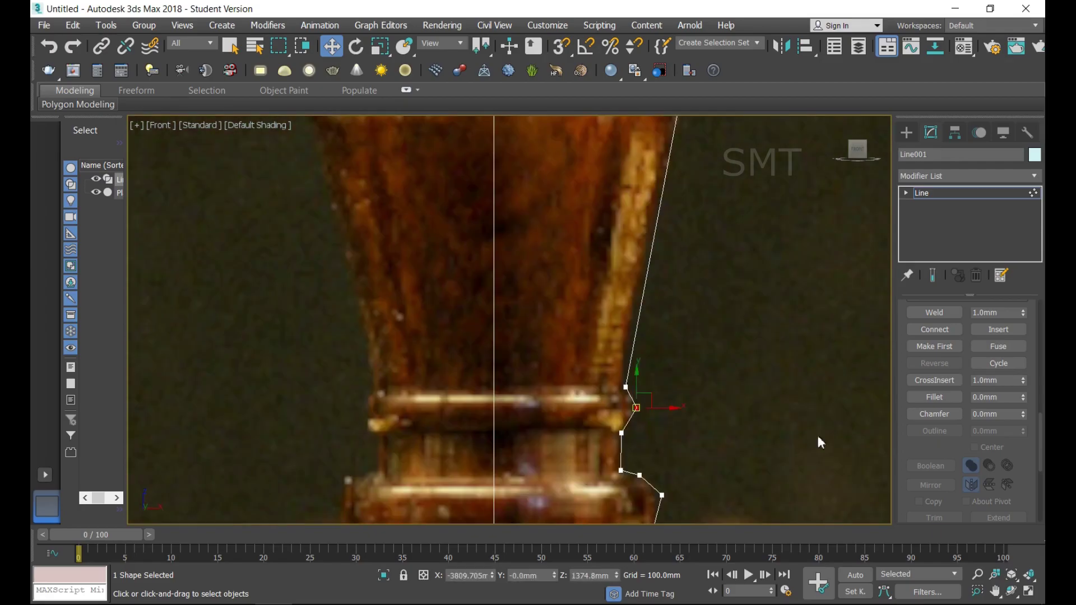
pyautogui.click(953, 399)
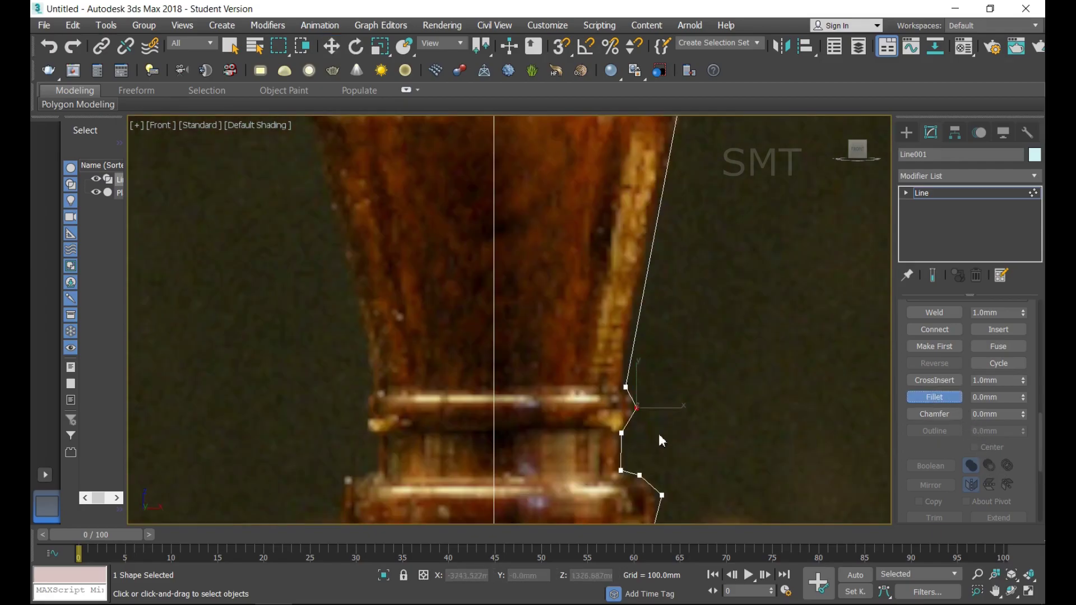
pyautogui.moveTo(637, 410); pyautogui.dragTo(642, 398)
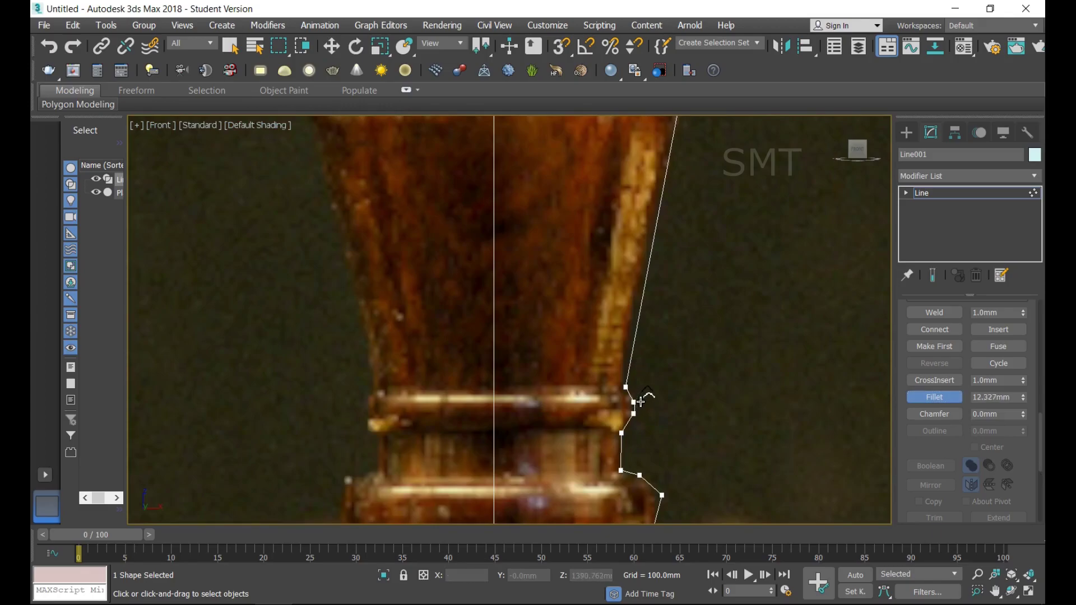
pyautogui.scroll(-5, 652, 395)
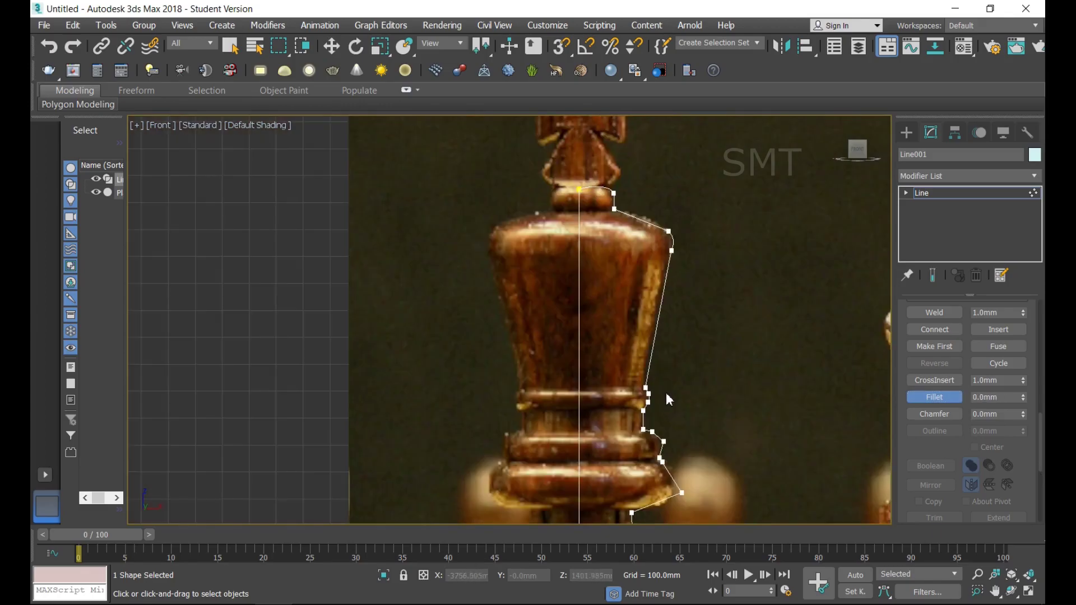
pyautogui.scroll(5, 671, 443)
pyautogui.scroll(3, 672, 443)
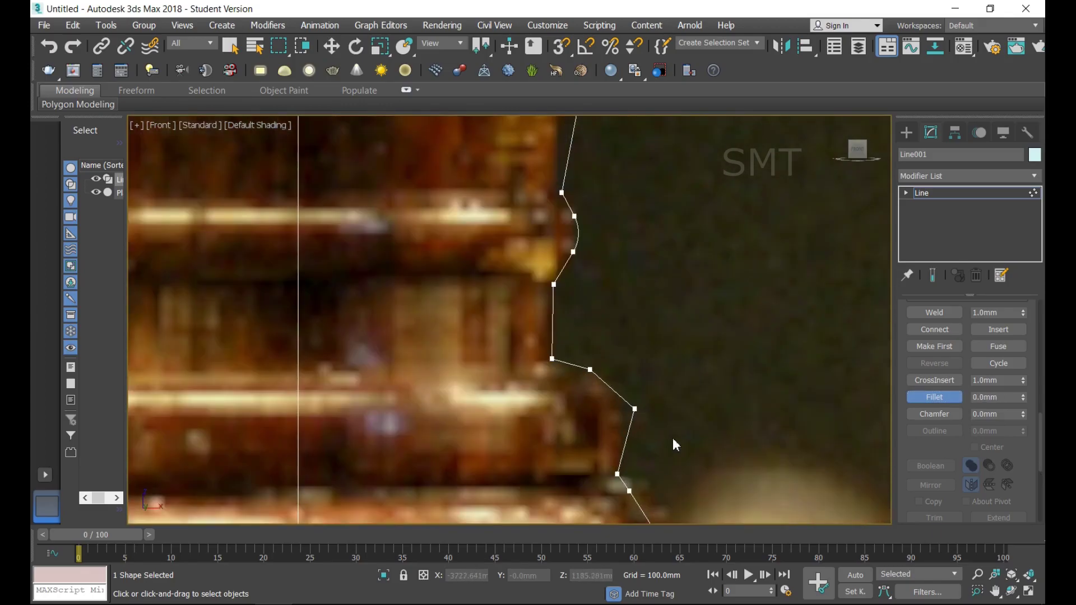
pyautogui.click(635, 410)
pyautogui.moveTo(634, 413); pyautogui.dragTo(648, 374)
# Fillet the lower corner of the base ring.
pyautogui.scroll(-3, 647, 332)
pyautogui.scroll(3, 670, 435)
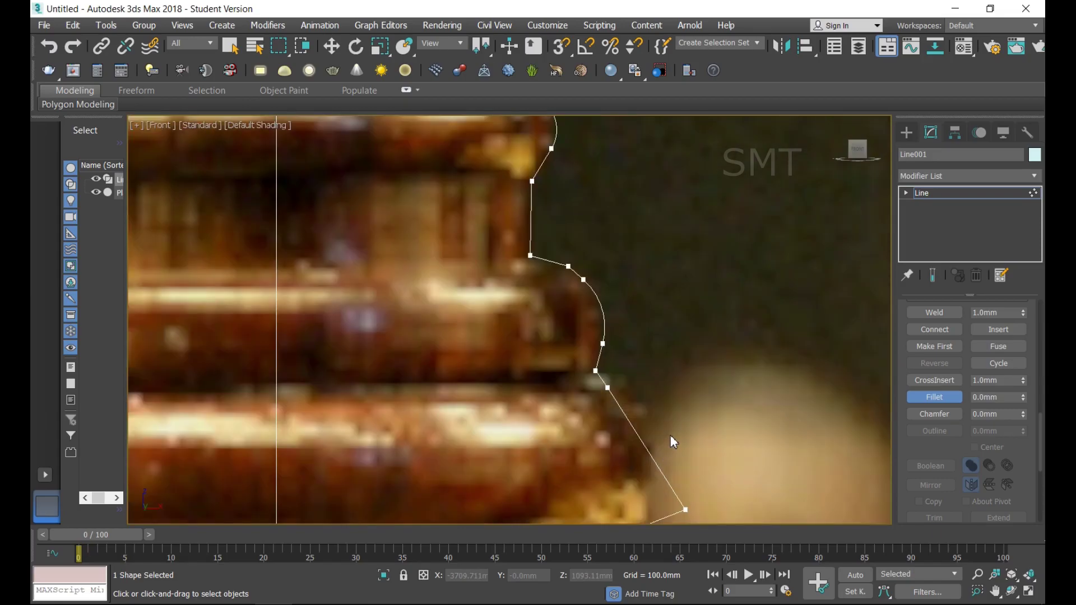
pyautogui.scroll(-2, 670, 436)
pyautogui.scroll(-2, 664, 408)
pyautogui.scroll(4, 665, 444)
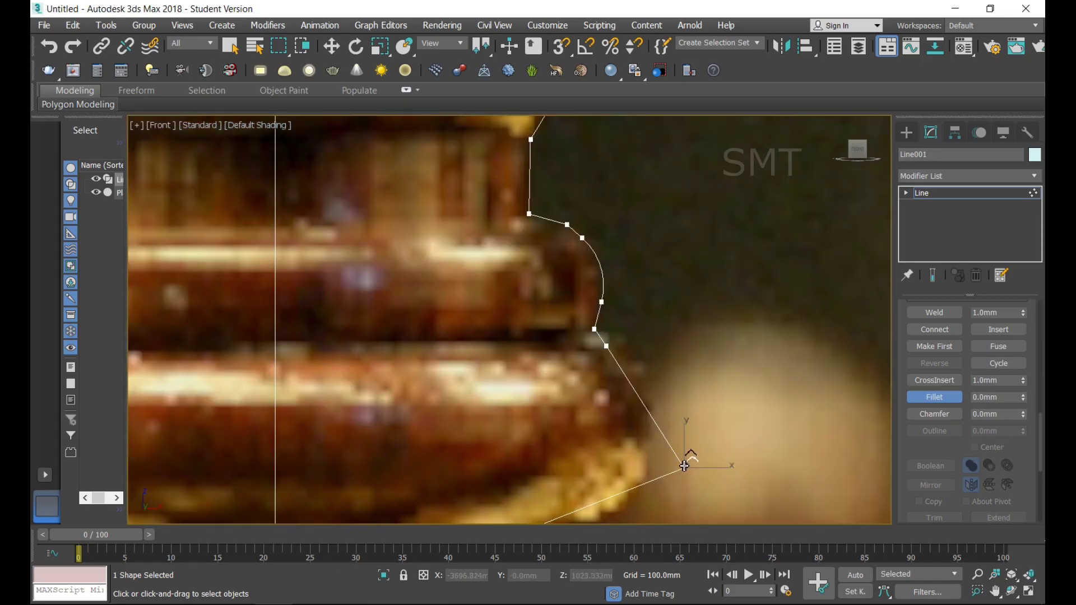
pyautogui.moveTo(686, 469)
pyautogui.mouseDown()
pyautogui.moveTo(692, 365)
pyautogui.moveTo(690, 380)
pyautogui.mouseUp()
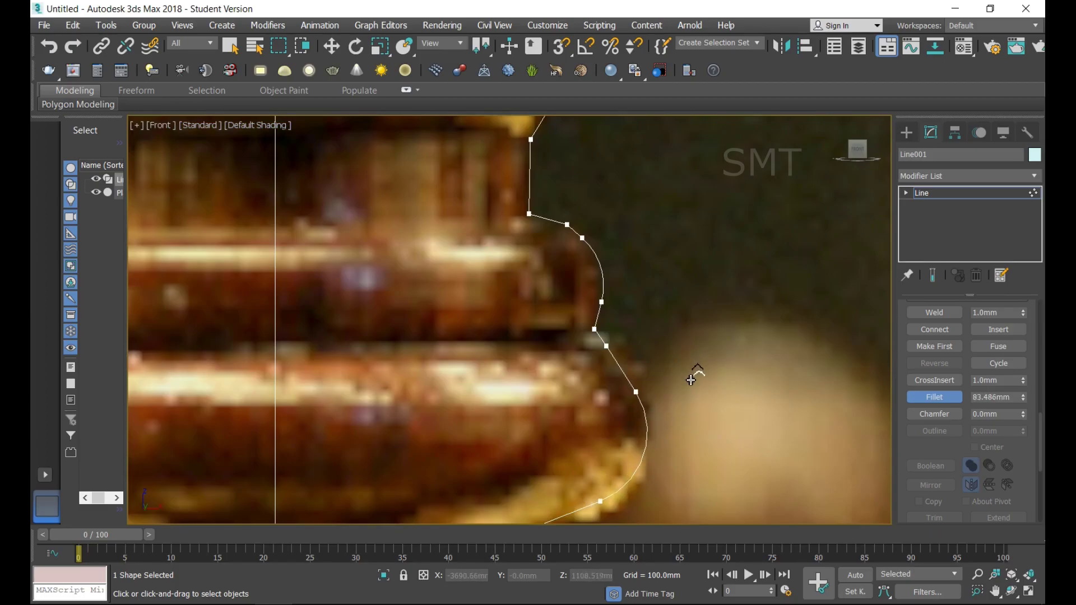
pyautogui.scroll(-2, 682, 445)
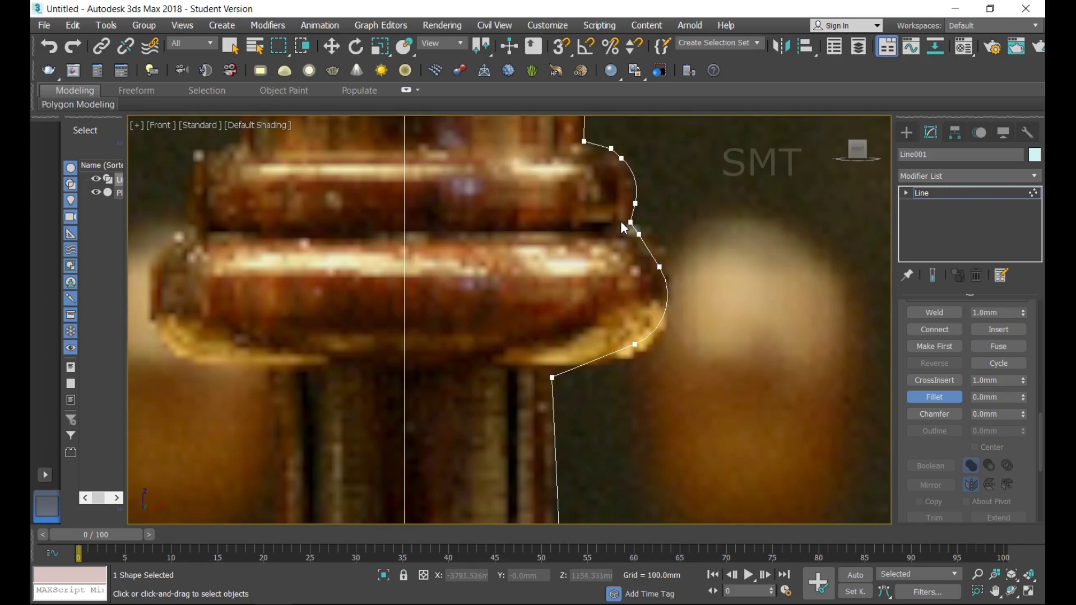
# Raise the bottom vertex slightly and tilt the ring's lower curve to follow its underside.
pyautogui.click(331, 47)
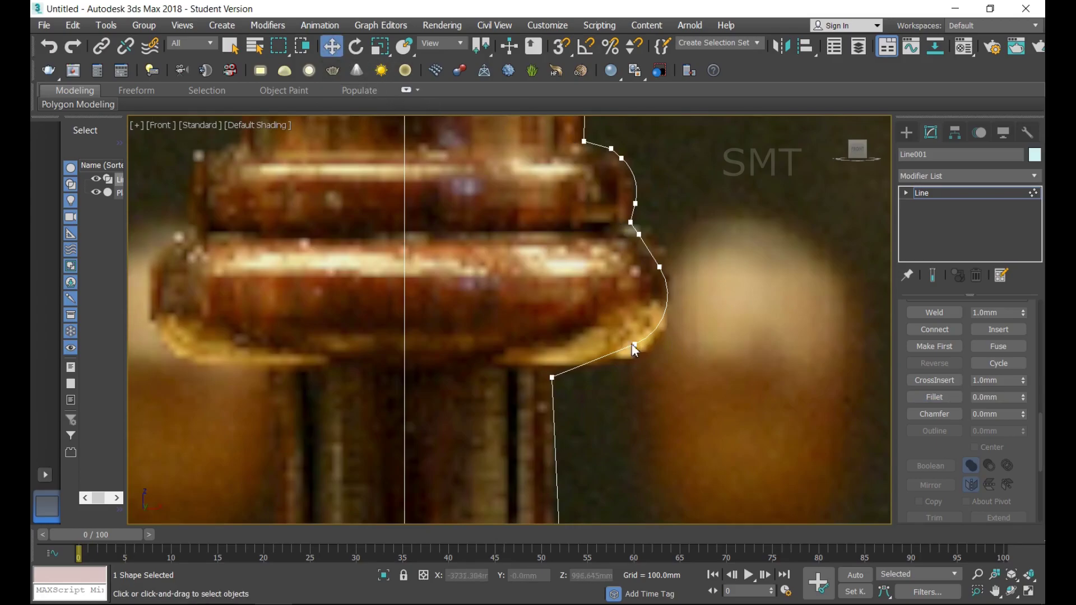
pyautogui.click(552, 377)
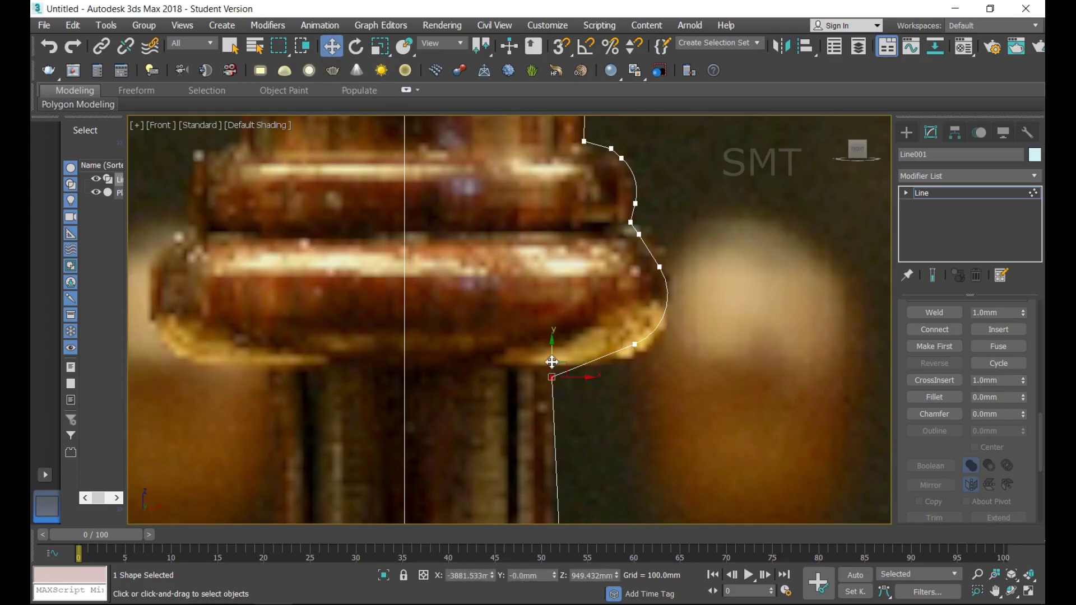
pyautogui.moveTo(553, 357); pyautogui.dragTo(552, 355)
pyautogui.click(634, 344)
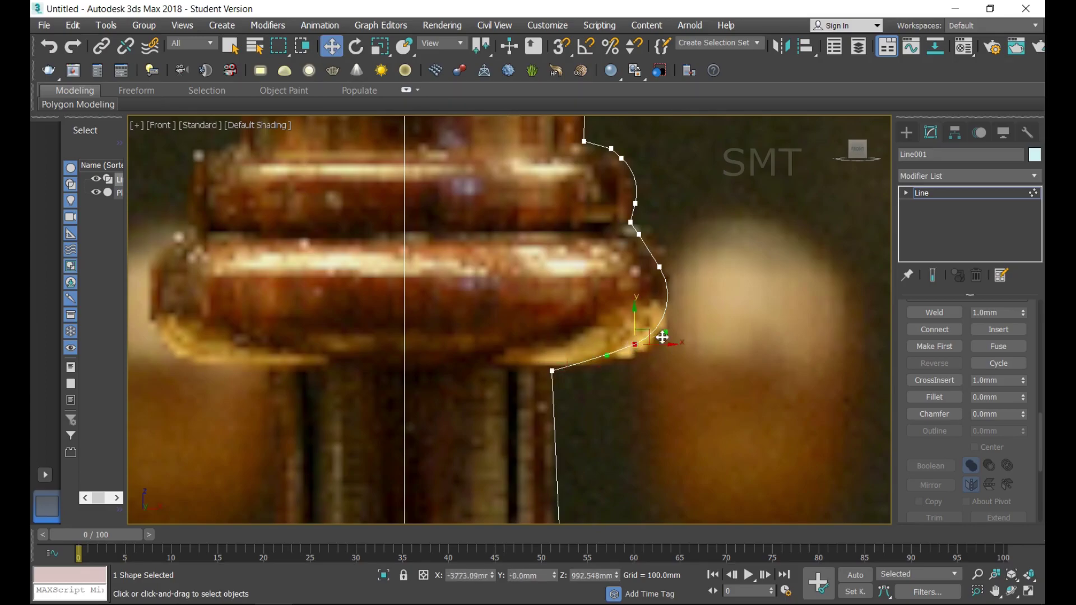
pyautogui.moveTo(645, 351); pyautogui.dragTo(644, 356)
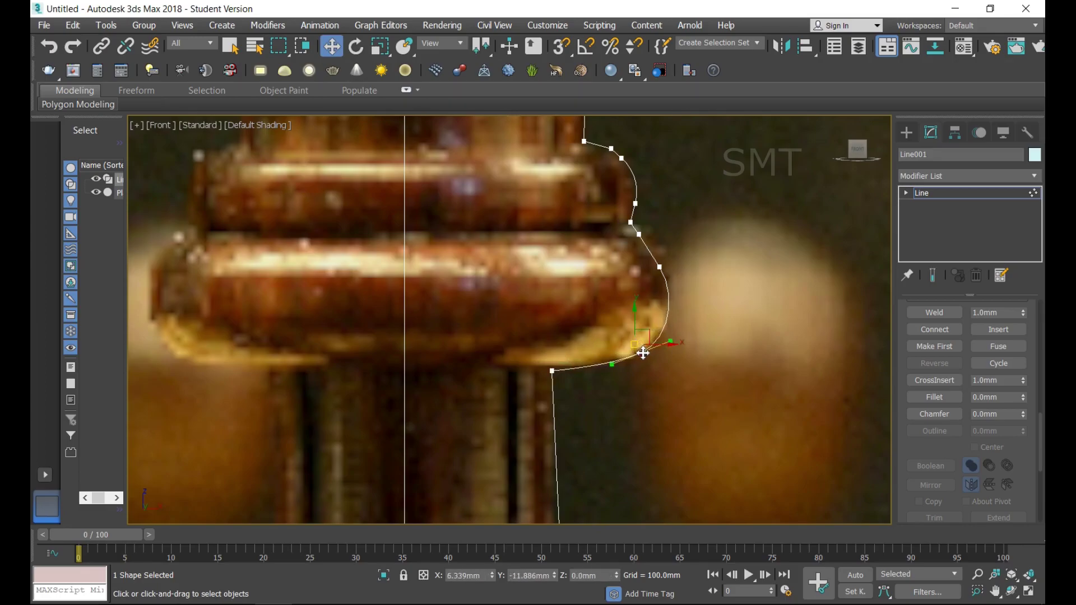
# Give the neck vertex curve handles and bend the neck curve inward to match the photo.
pyautogui.scroll(-4, 655, 364)
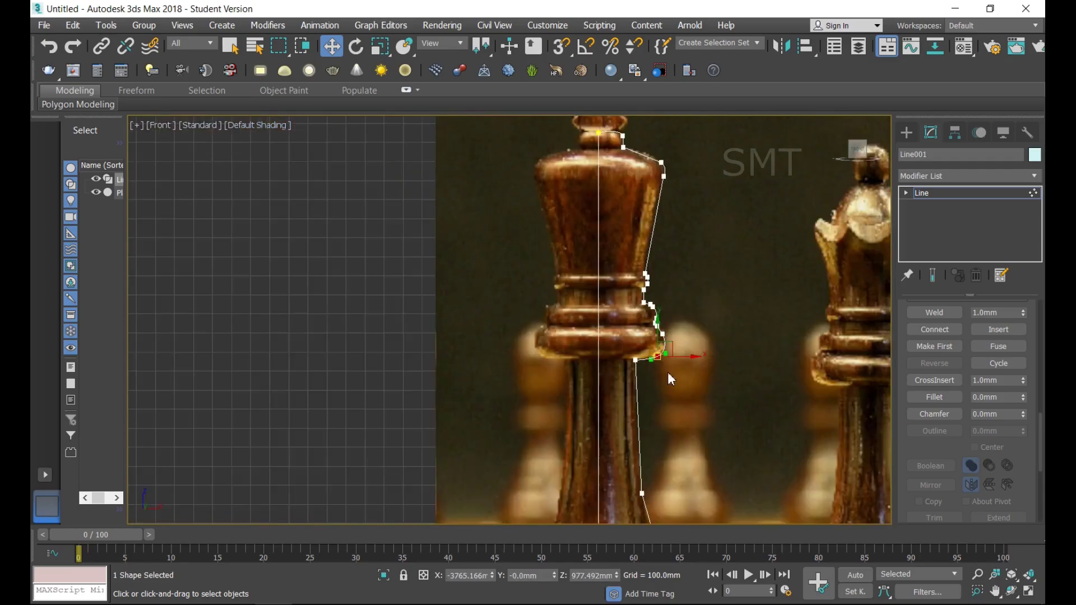
pyautogui.scroll(-3, 669, 381)
pyautogui.scroll(6, 669, 426)
pyautogui.scroll(2, 669, 443)
pyautogui.scroll(-2, 703, 353)
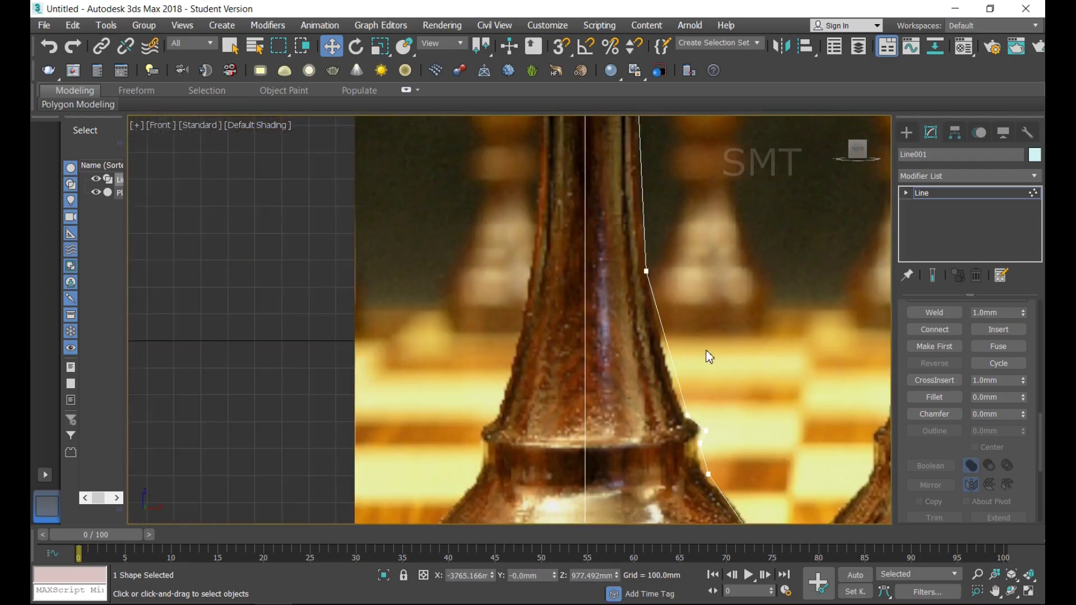
pyautogui.click(647, 272)
pyautogui.rightClick(735, 278)
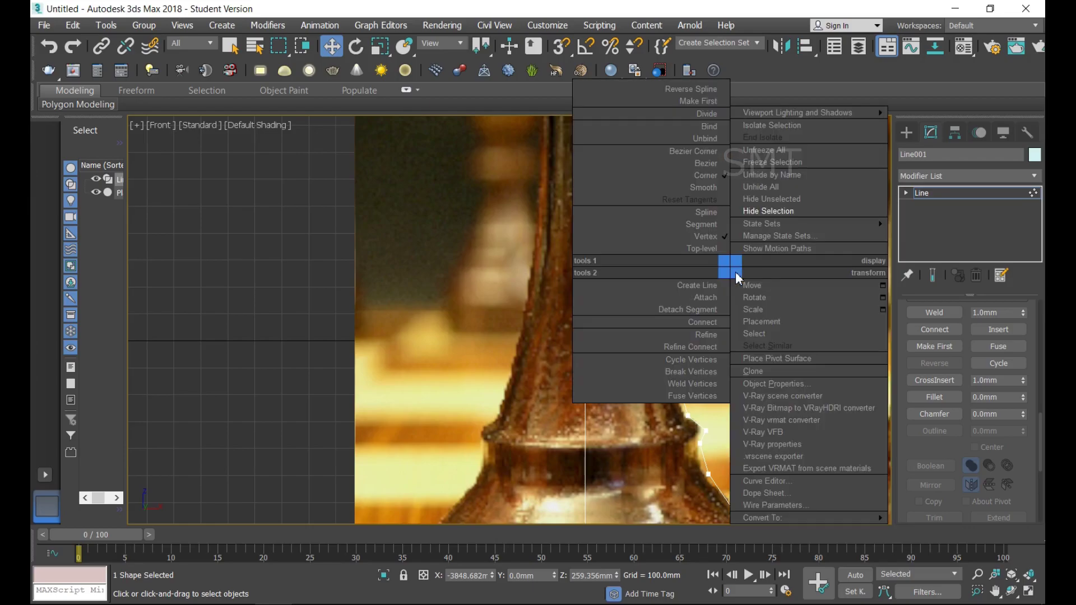
pyautogui.click(714, 150)
pyautogui.moveTo(662, 322); pyautogui.dragTo(650, 325)
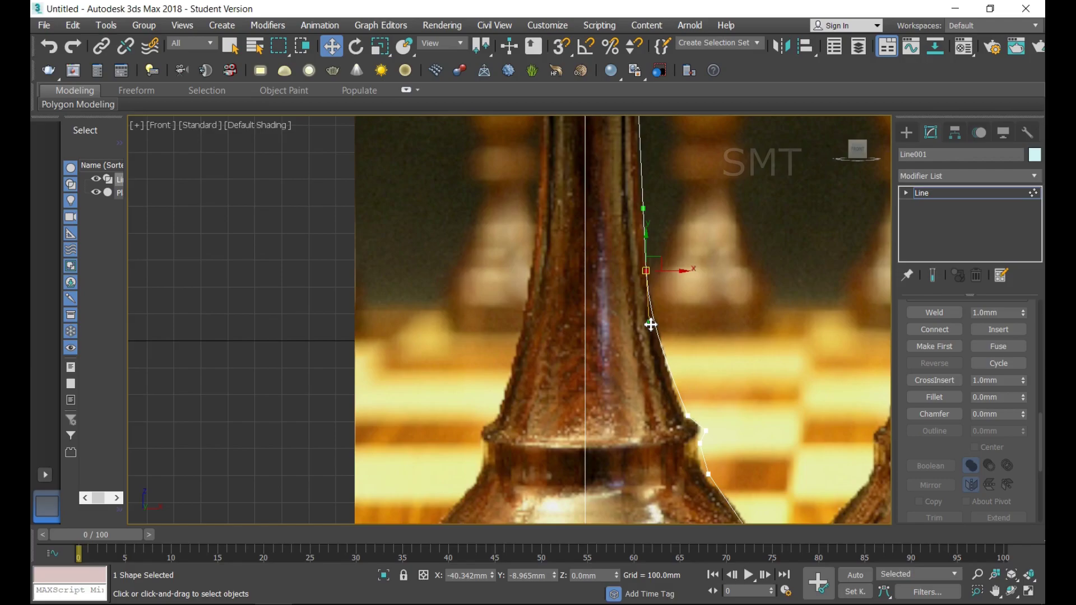
pyautogui.scroll(-5, 668, 230)
pyautogui.scroll(5, 673, 177)
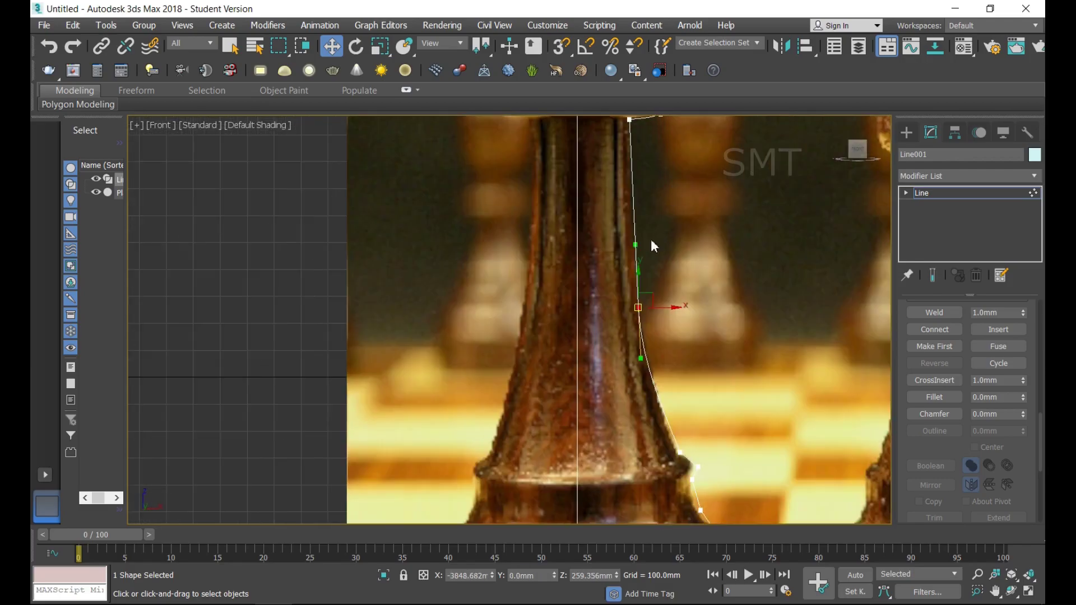
pyautogui.moveTo(636, 245); pyautogui.dragTo(632, 242)
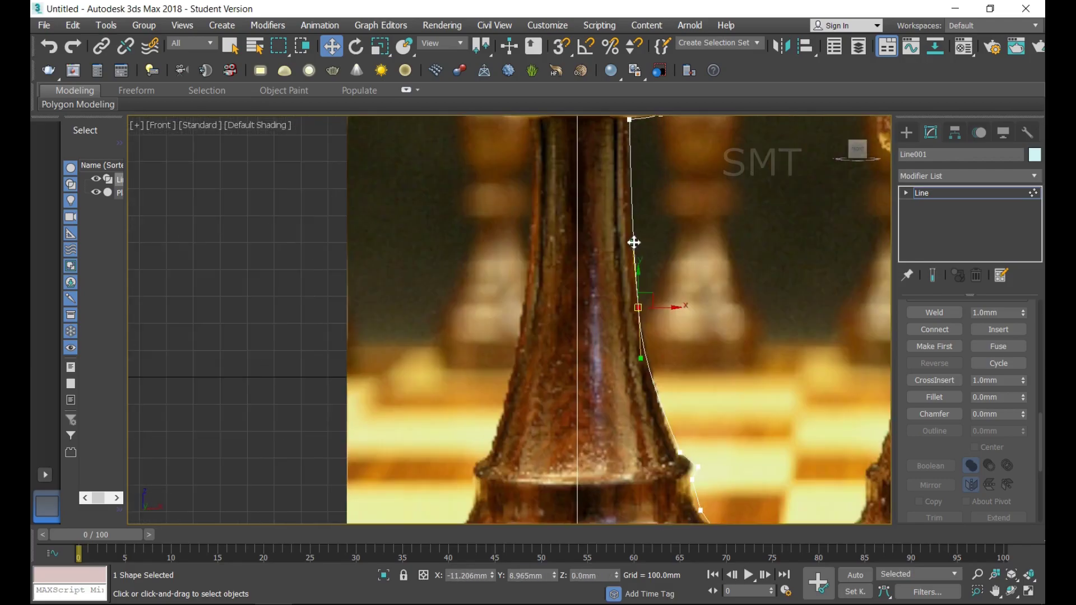
pyautogui.scroll(-5, 642, 245)
pyautogui.scroll(5, 695, 341)
pyautogui.scroll(3, 678, 288)
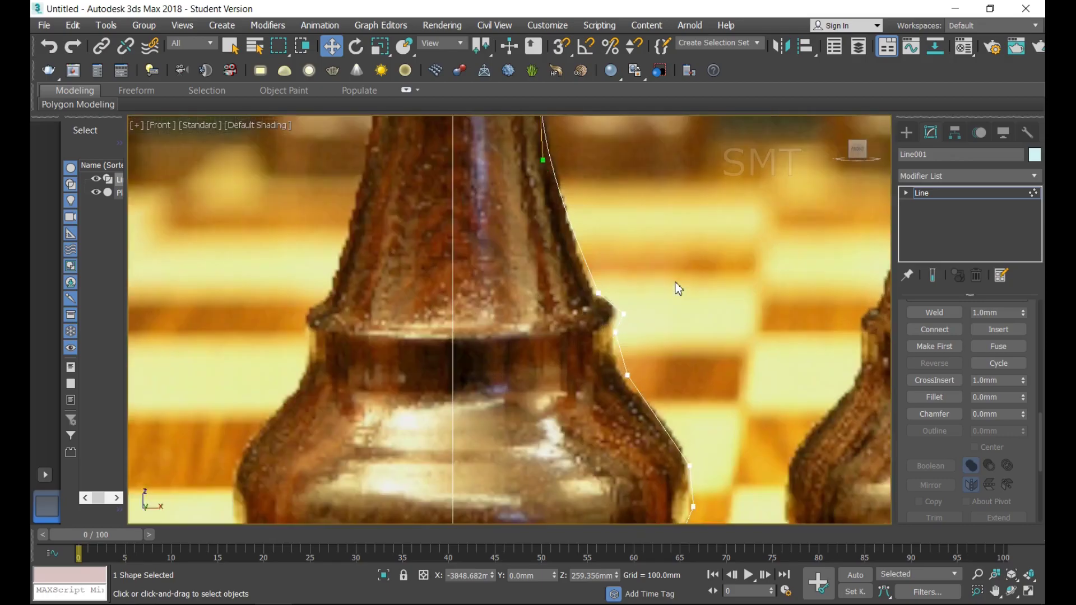
# Fillet the collar corner and select the two resulting rounded collar points.
pyautogui.click(625, 314)
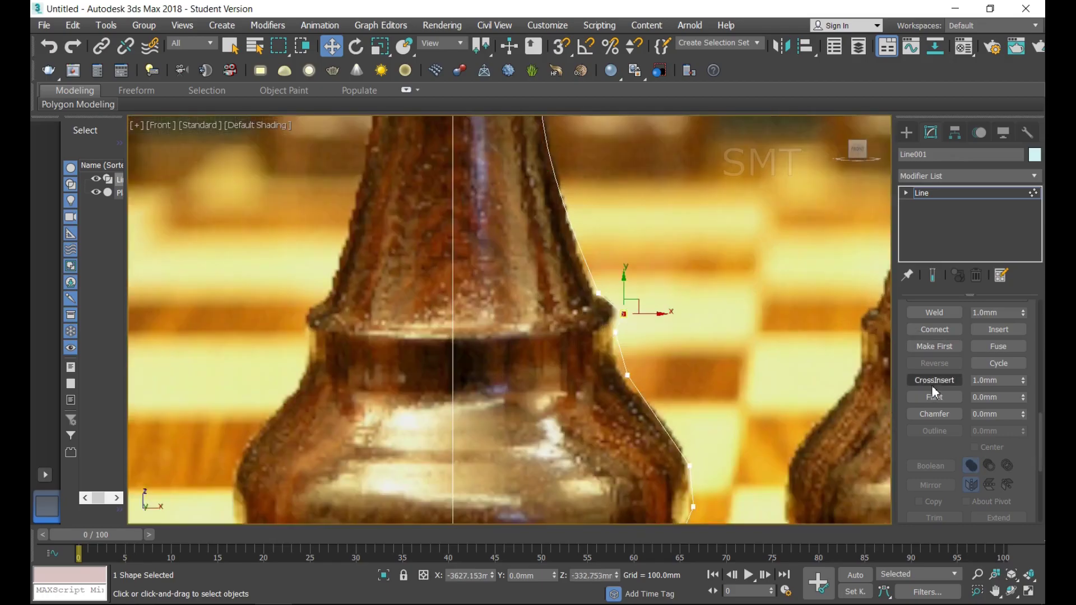
pyautogui.click(937, 399)
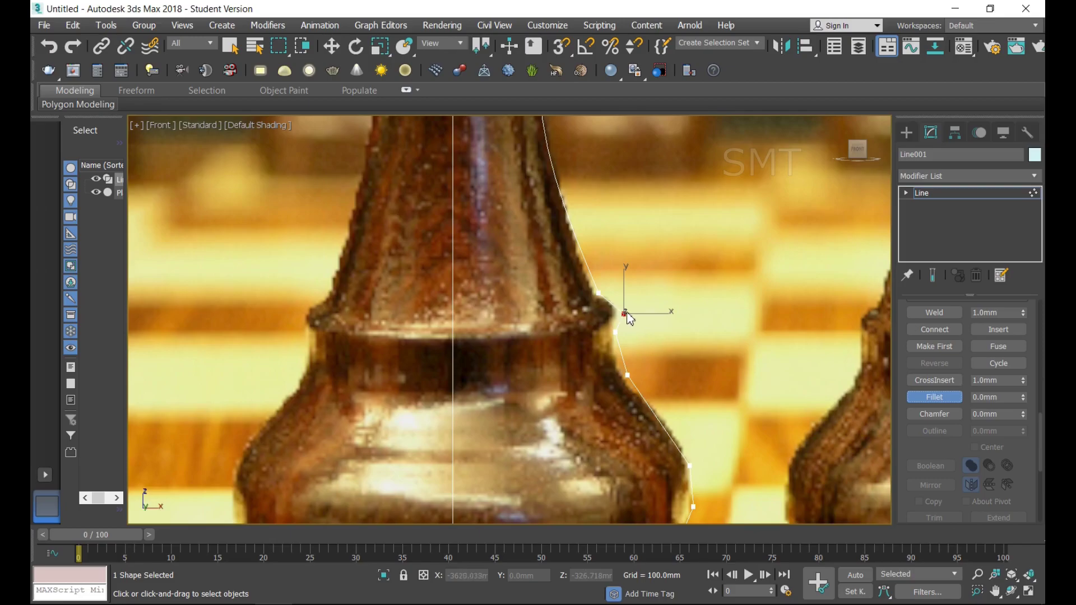
pyautogui.moveTo(628, 317); pyautogui.dragTo(629, 303)
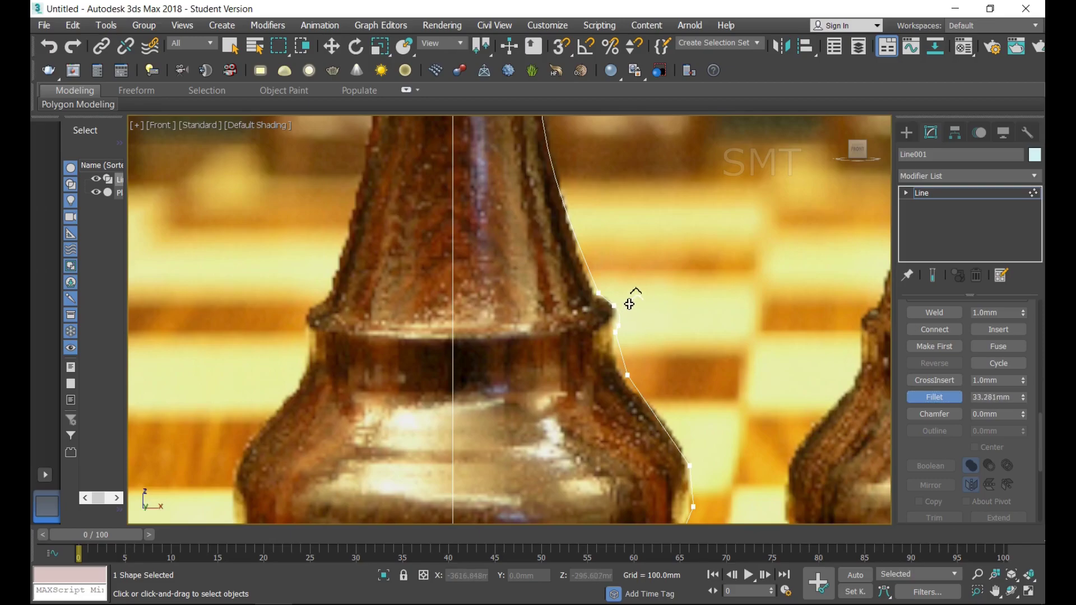
pyautogui.scroll(2, 629, 304)
pyautogui.scroll(2, 630, 306)
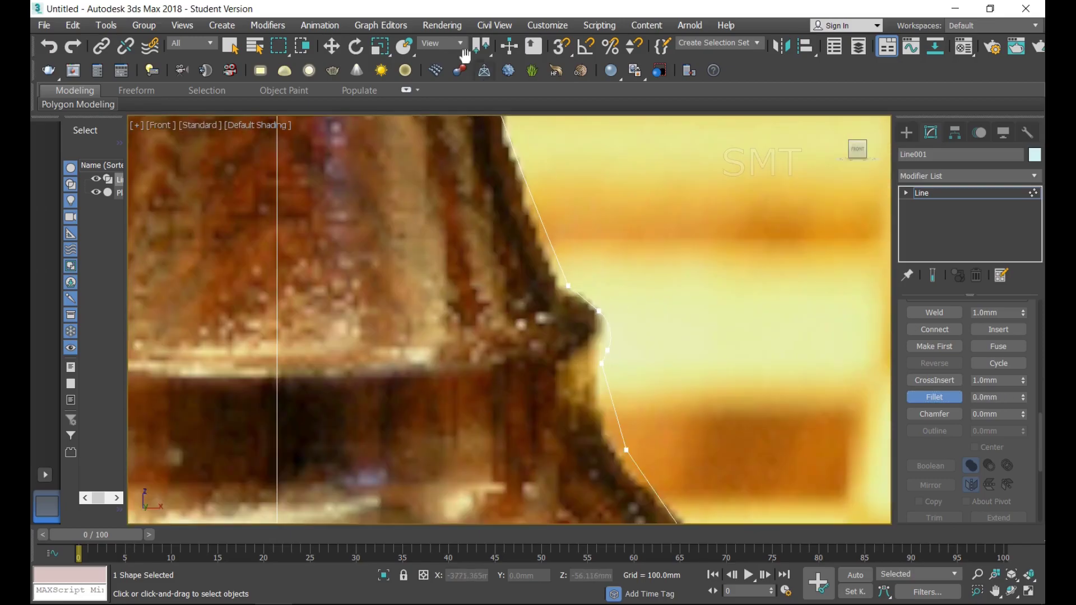
pyautogui.click(333, 47)
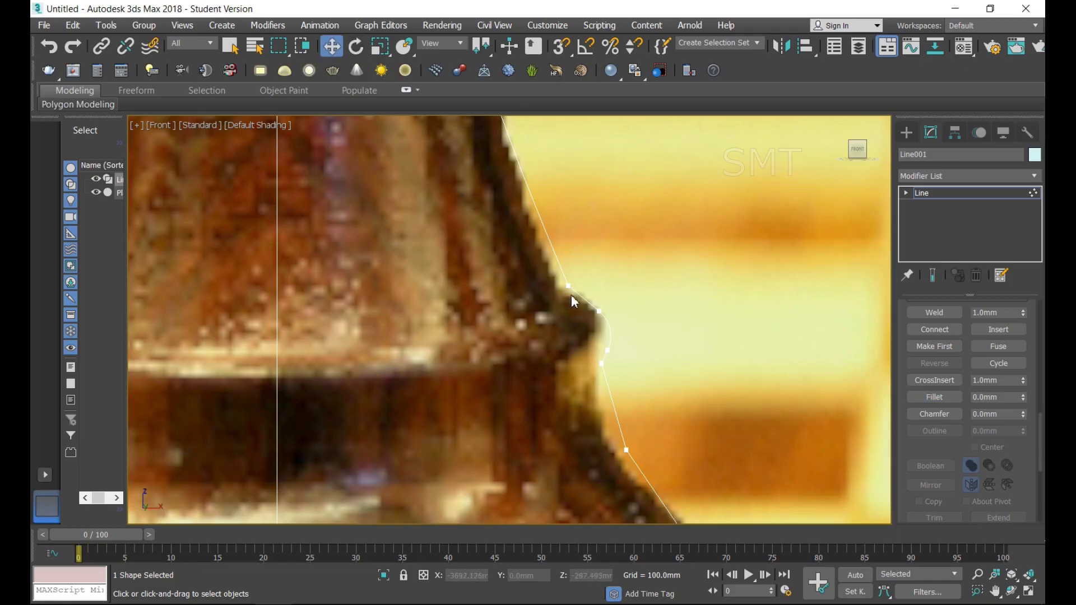
pyautogui.moveTo(579, 294); pyautogui.dragTo(597, 288)
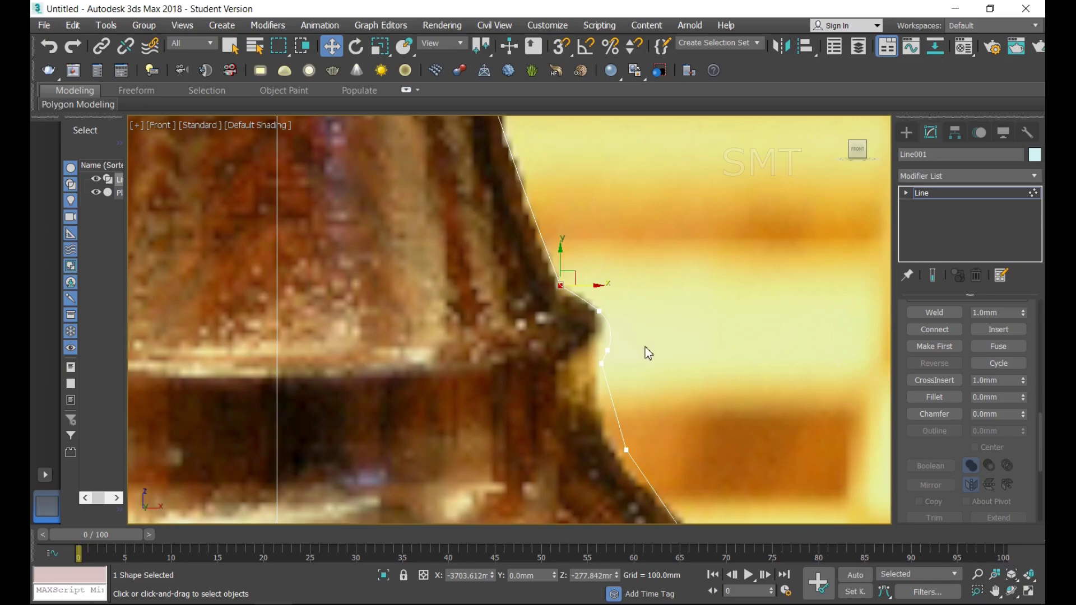
pyautogui.moveTo(626, 362); pyautogui.dragTo(590, 287)
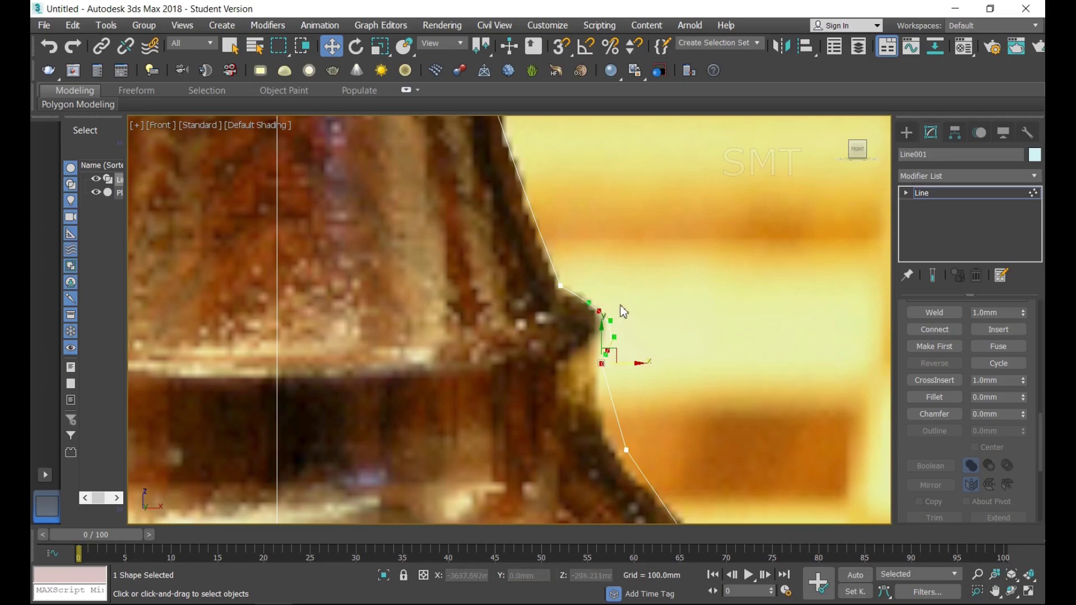
pyautogui.click(656, 360)
pyautogui.moveTo(625, 362)
pyautogui.mouseDown()
pyautogui.moveTo(588, 293)
pyautogui.moveTo(608, 315)
pyautogui.mouseUp()
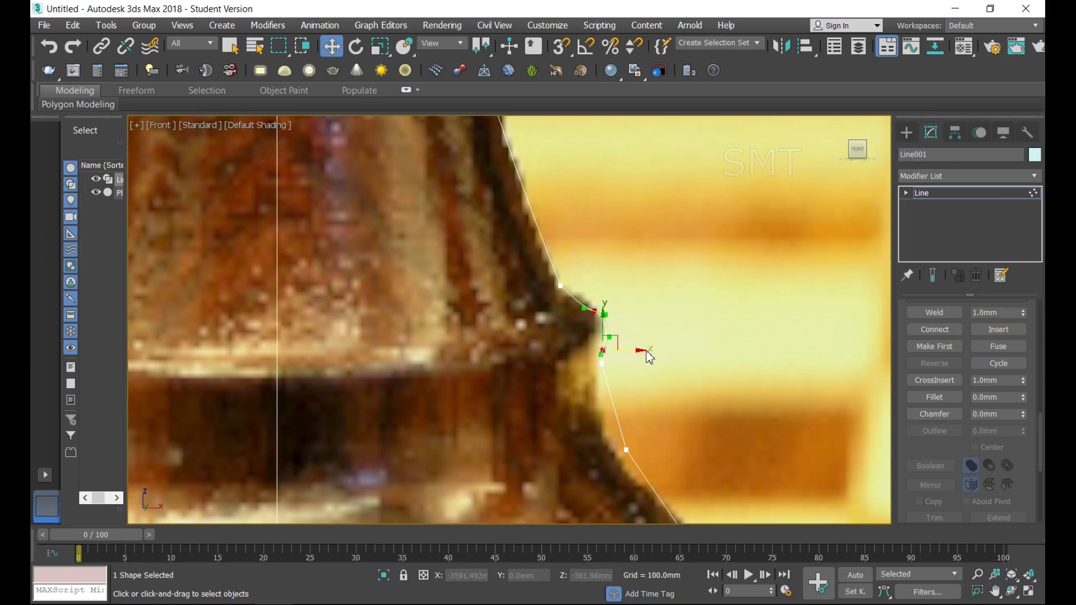
# Give the point below the collar curve handles, bend it outward and nudge it down.
pyautogui.scroll(-5, 645, 372)
pyautogui.scroll(5, 648, 399)
pyautogui.scroll(-2, 647, 397)
pyautogui.scroll(-1, 647, 387)
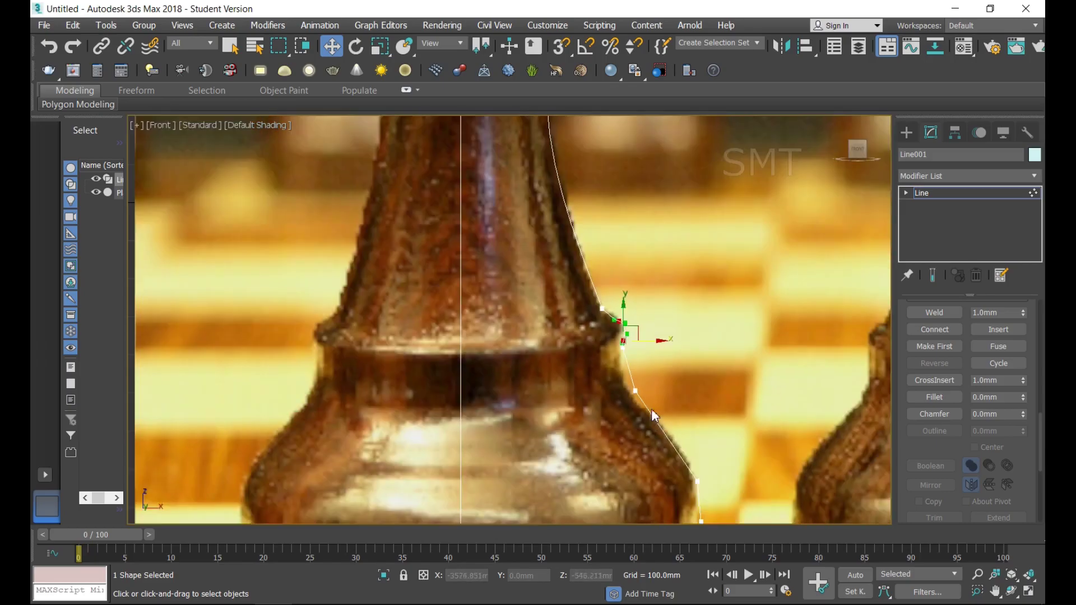
pyautogui.click(634, 391)
pyautogui.rightClick(672, 323)
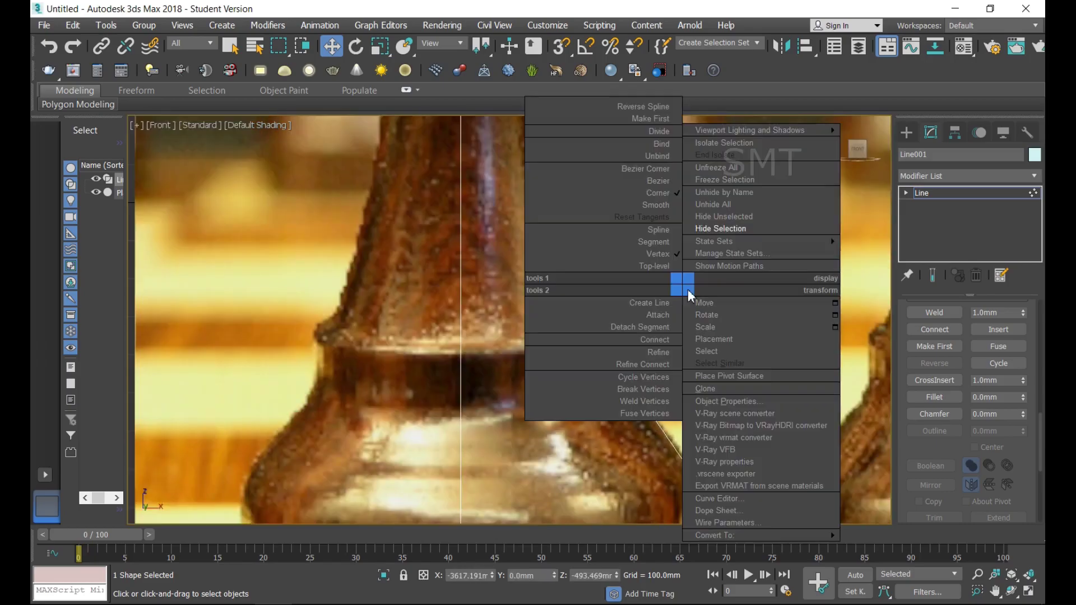
pyautogui.click(667, 175)
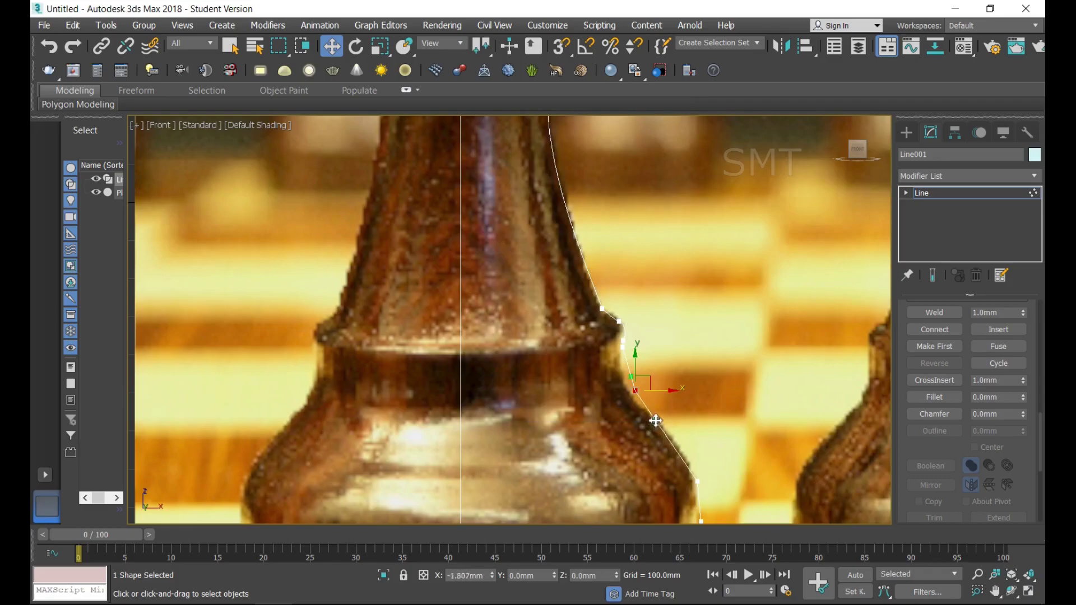
pyautogui.moveTo(655, 420); pyautogui.dragTo(664, 421)
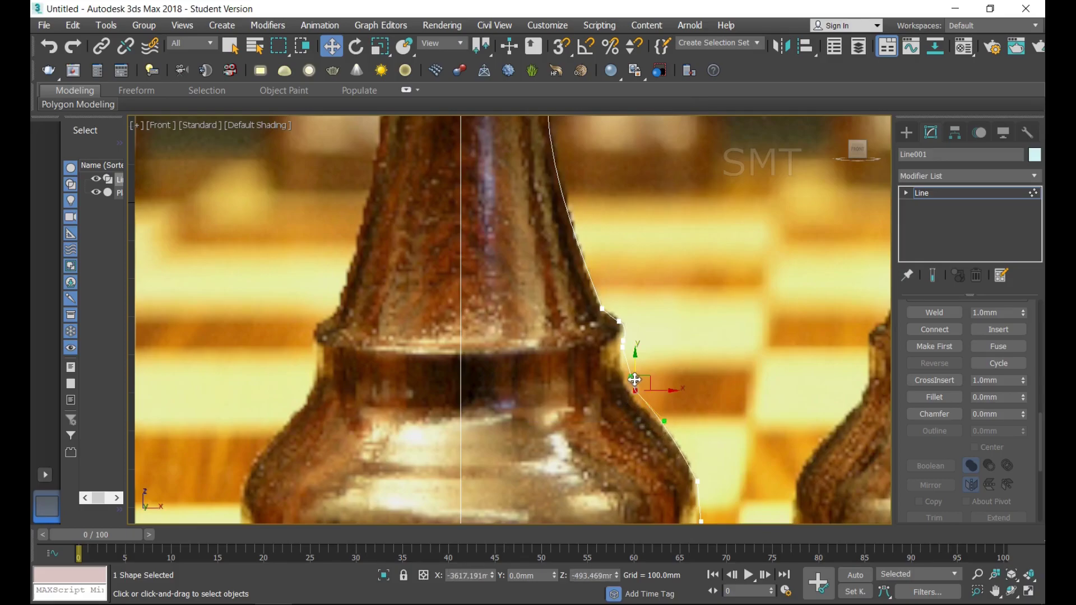
pyautogui.moveTo(634, 379)
pyautogui.mouseDown()
pyautogui.moveTo(618, 390)
pyautogui.moveTo(662, 392)
pyautogui.mouseUp()
# Fillet the corner on the base bulge and the corner above the base rim.
pyautogui.scroll(-3, 663, 392)
pyautogui.scroll(4, 702, 430)
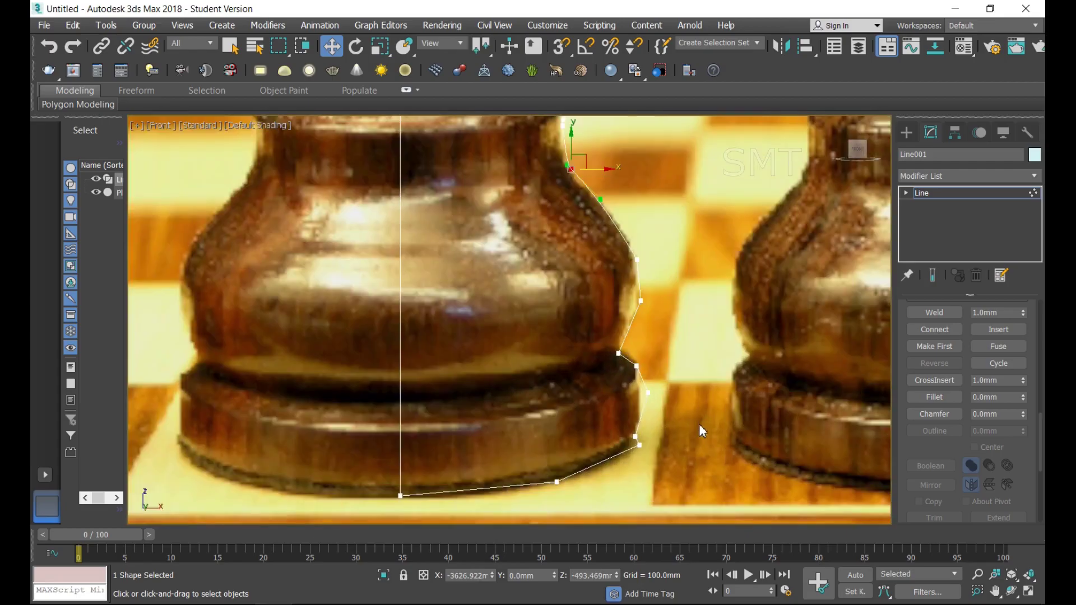
pyautogui.scroll(-1, 663, 292)
pyautogui.scroll(2, 667, 264)
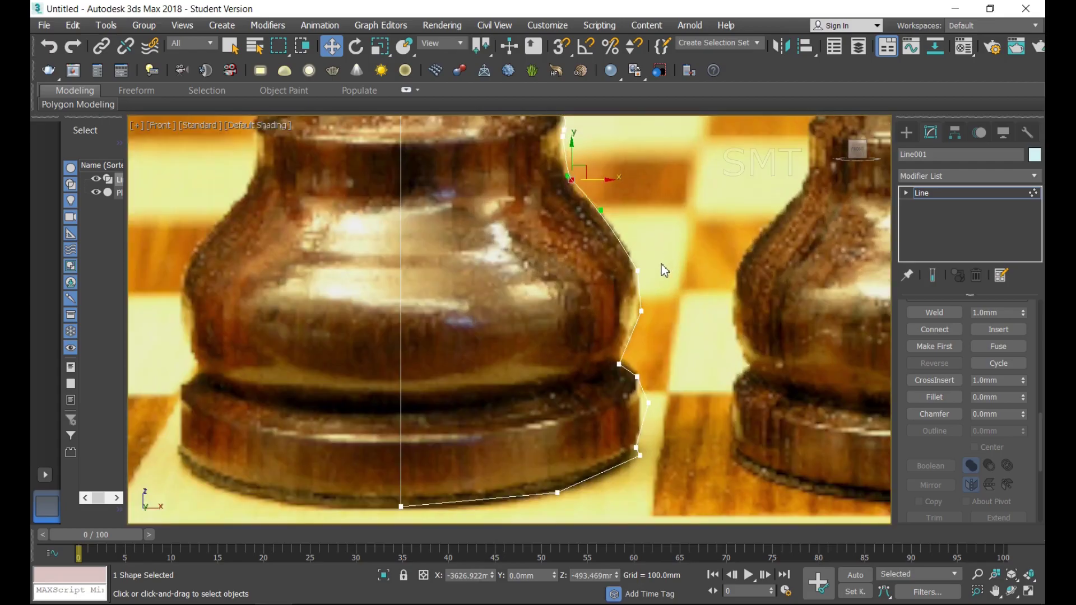
pyautogui.click(643, 317)
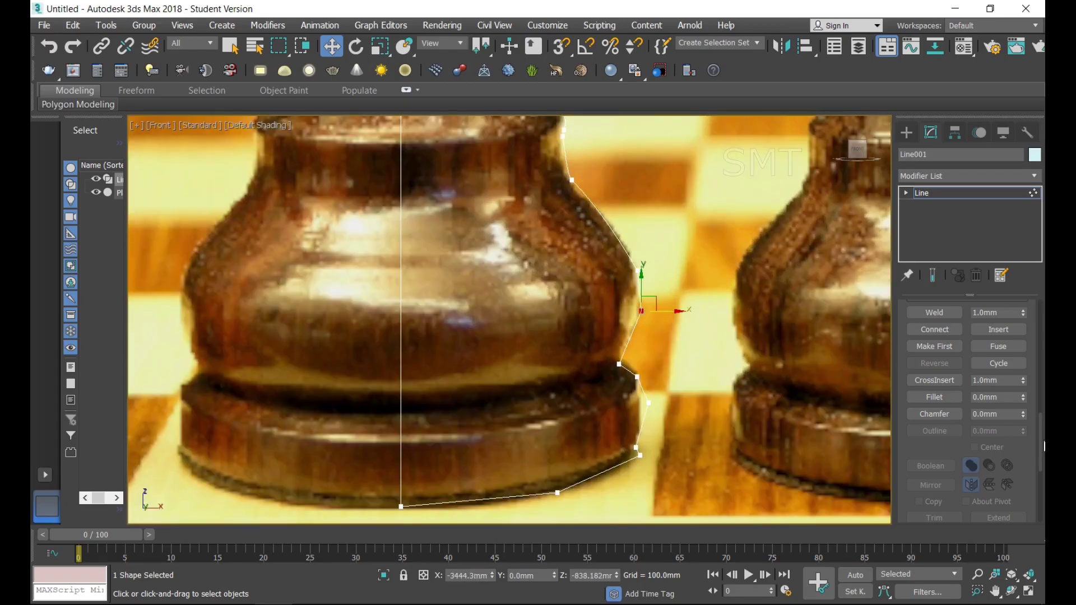
pyautogui.click(934, 396)
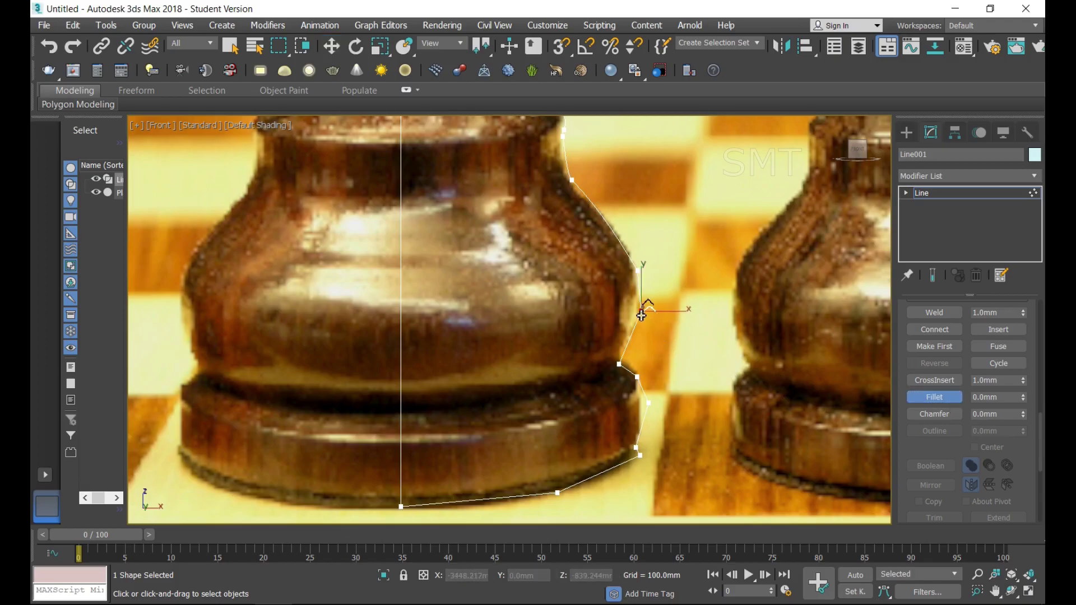
pyautogui.moveTo(642, 309); pyautogui.dragTo(644, 294)
pyautogui.click(648, 402)
pyautogui.moveTo(649, 408); pyautogui.dragTo(653, 389)
# Delete the extra bottom point and round the curve along the base's underside.
pyautogui.click(639, 455)
pyautogui.press('Delete')
pyautogui.click(558, 493)
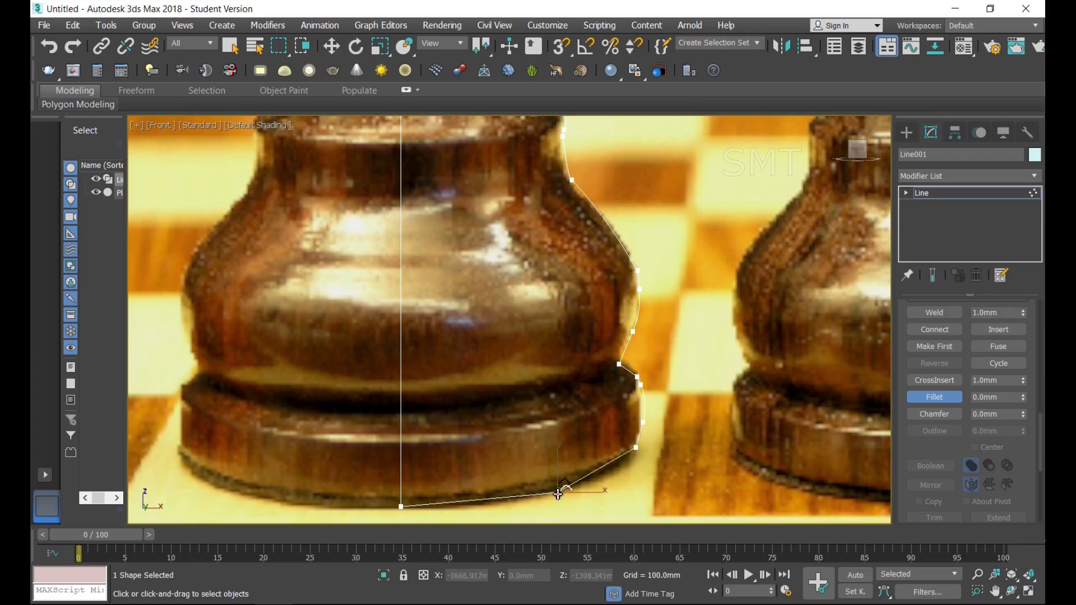
pyautogui.moveTo(559, 493); pyautogui.dragTo(552, 454)
pyautogui.click(635, 447)
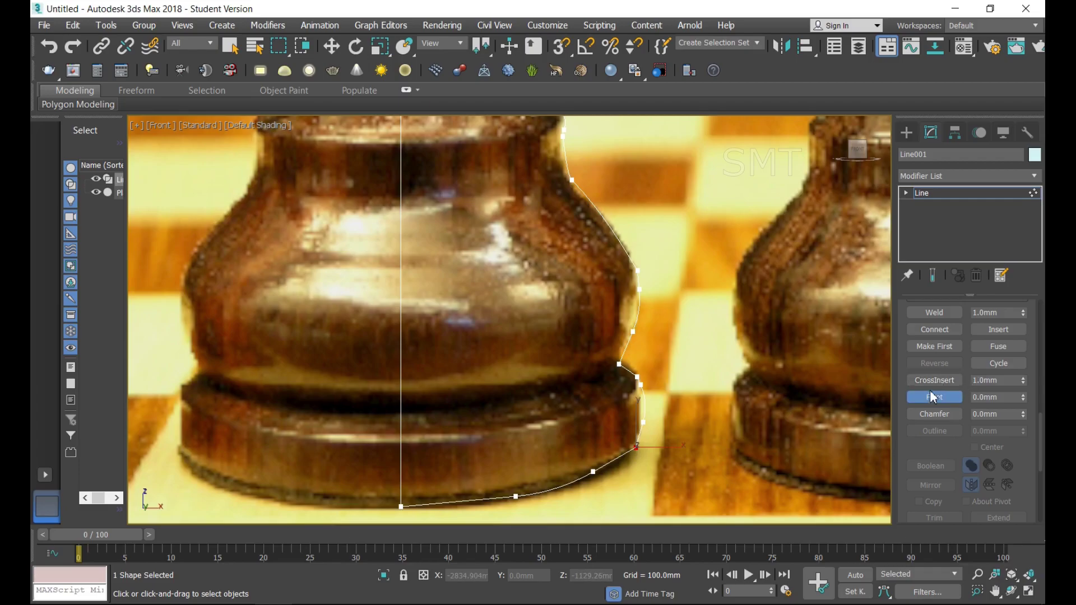
# Convert the base's outer bottom corner to Bezier and curve the base edge.
pyautogui.press('w')
pyautogui.rightClick(704, 352)
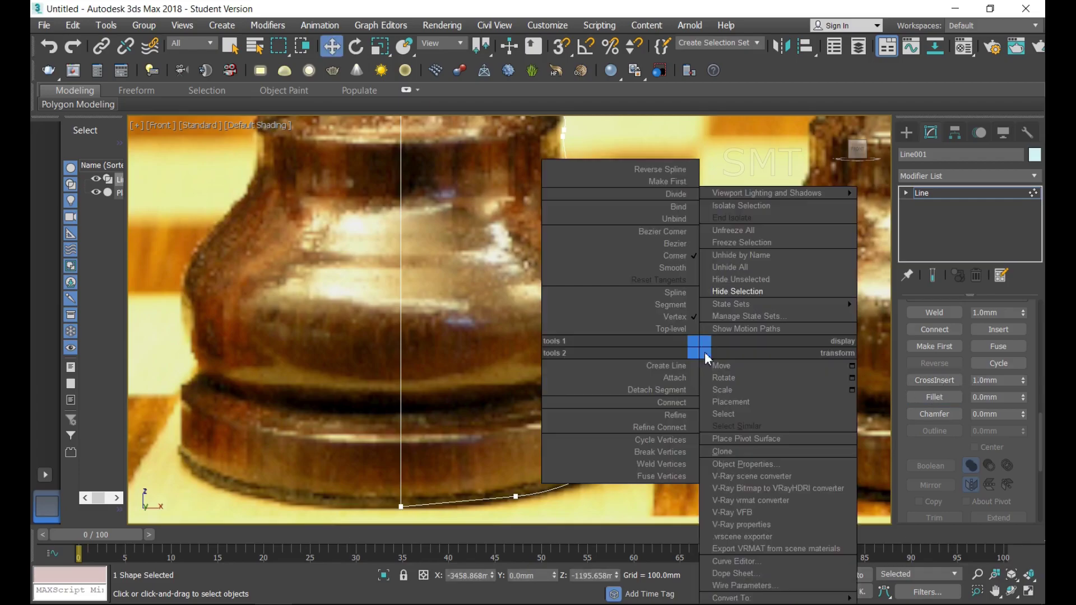
pyautogui.click(674, 234)
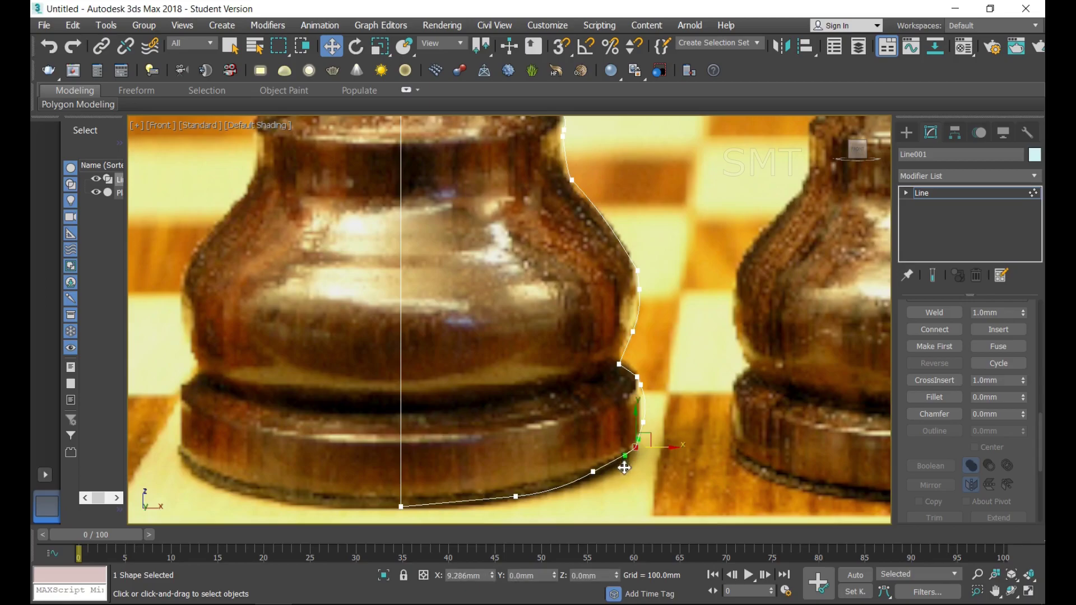
pyautogui.moveTo(621, 458)
pyautogui.mouseDown()
pyautogui.moveTo(606, 472)
pyautogui.moveTo(633, 491)
pyautogui.mouseUp()
# Move the two rim-side points inward and smooth the rim and underside curves.
pyautogui.scroll(5, 633, 491)
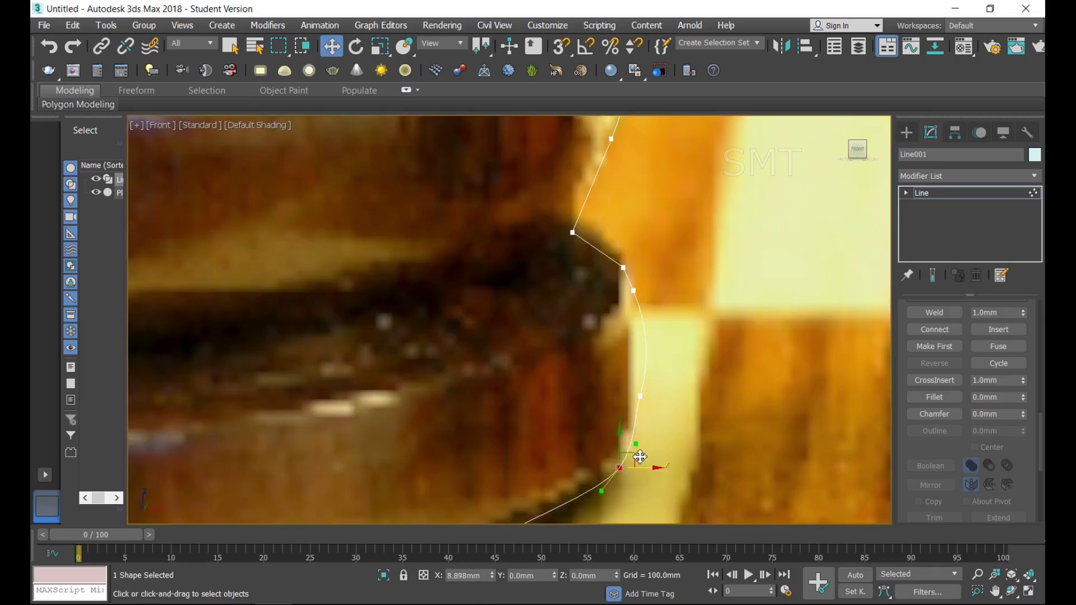
pyautogui.click(689, 420)
pyautogui.moveTo(674, 420); pyautogui.dragTo(629, 284)
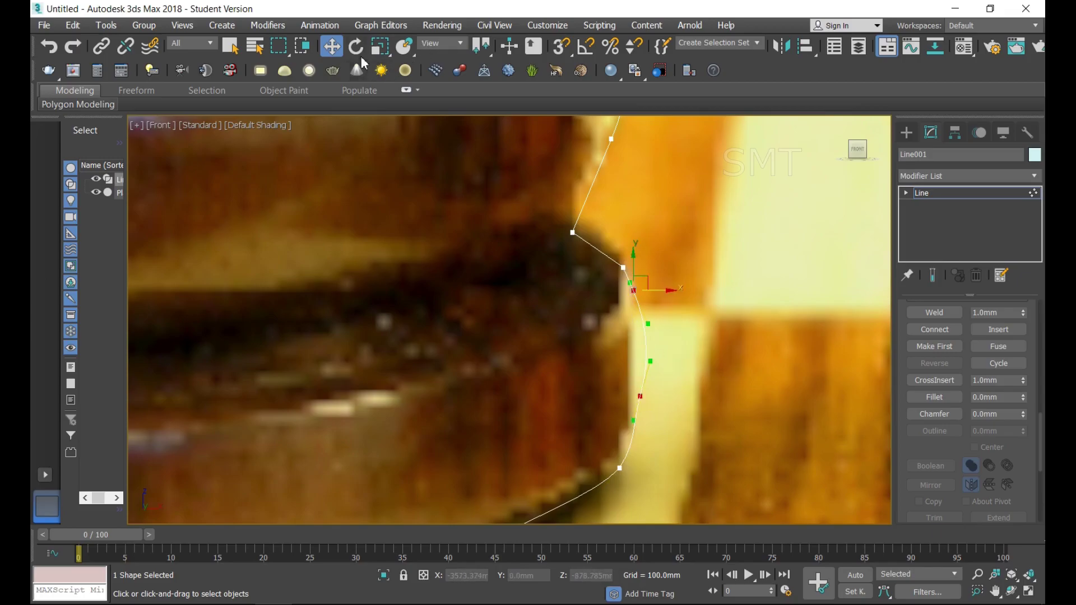
pyautogui.moveTo(668, 294); pyautogui.dragTo(660, 295)
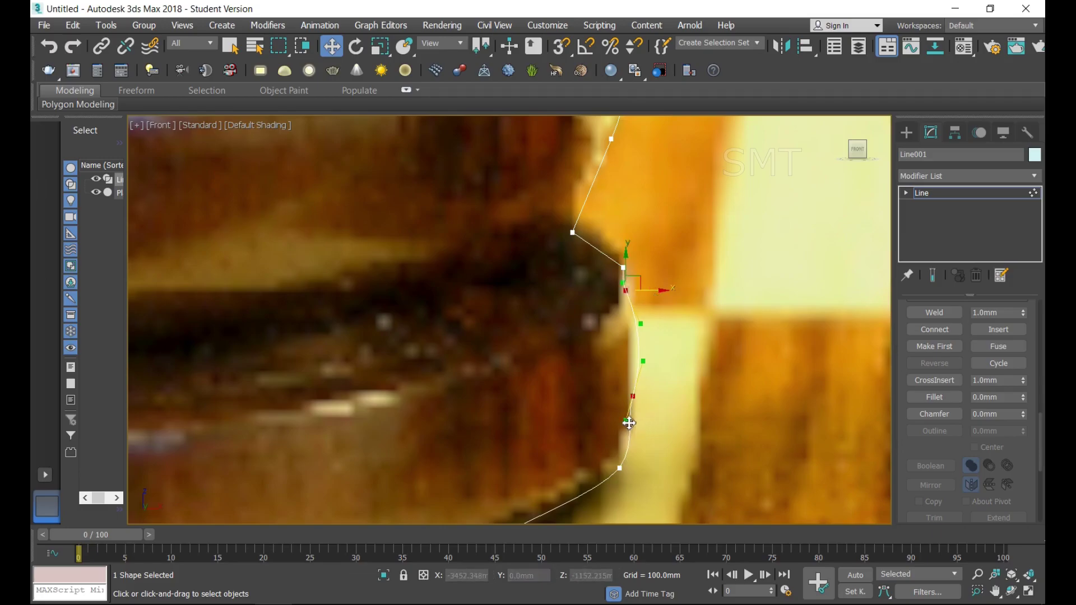
pyautogui.moveTo(629, 423); pyautogui.dragTo(637, 426)
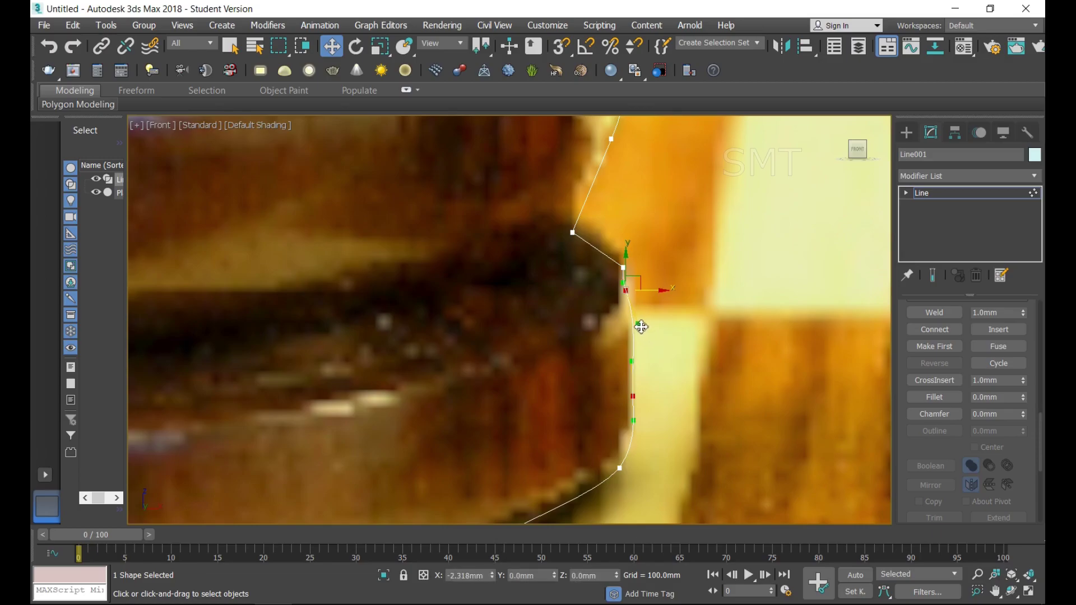
pyautogui.scroll(-5, 679, 360)
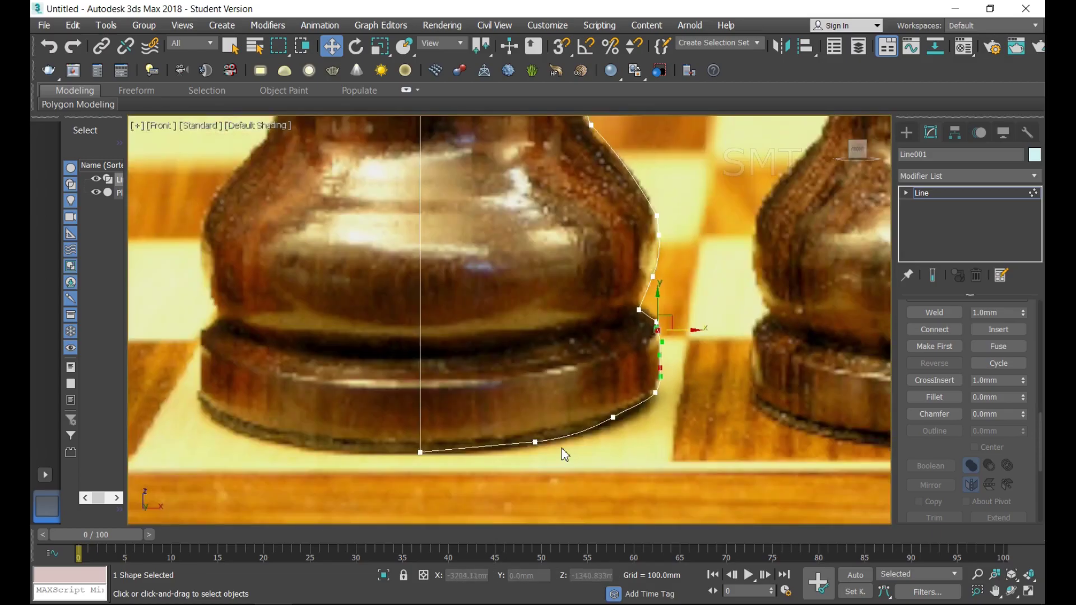
pyautogui.click(613, 417)
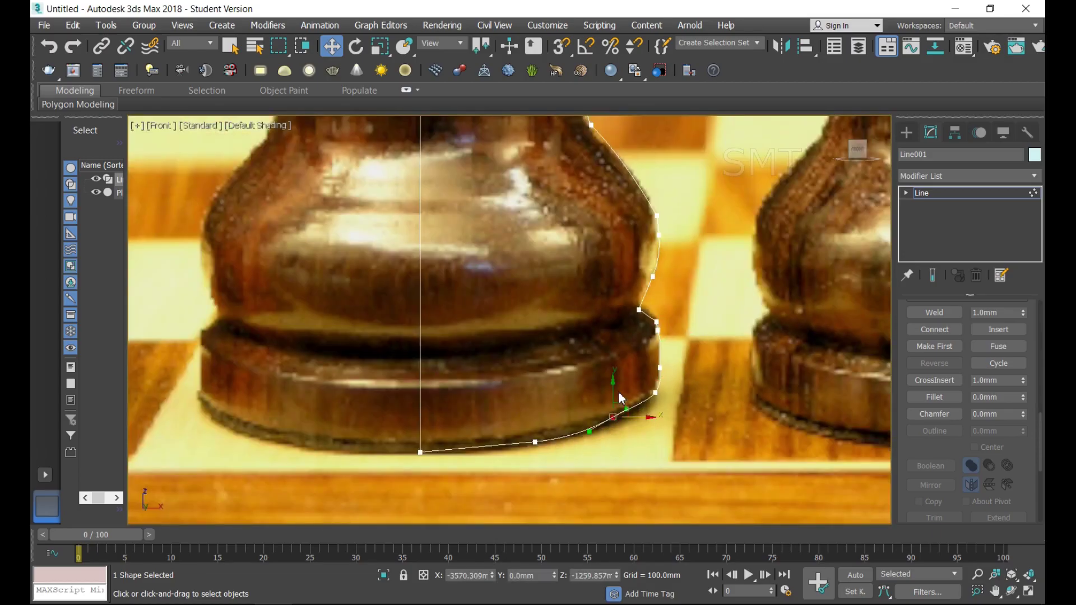
pyautogui.moveTo(613, 384); pyautogui.dragTo(613, 389)
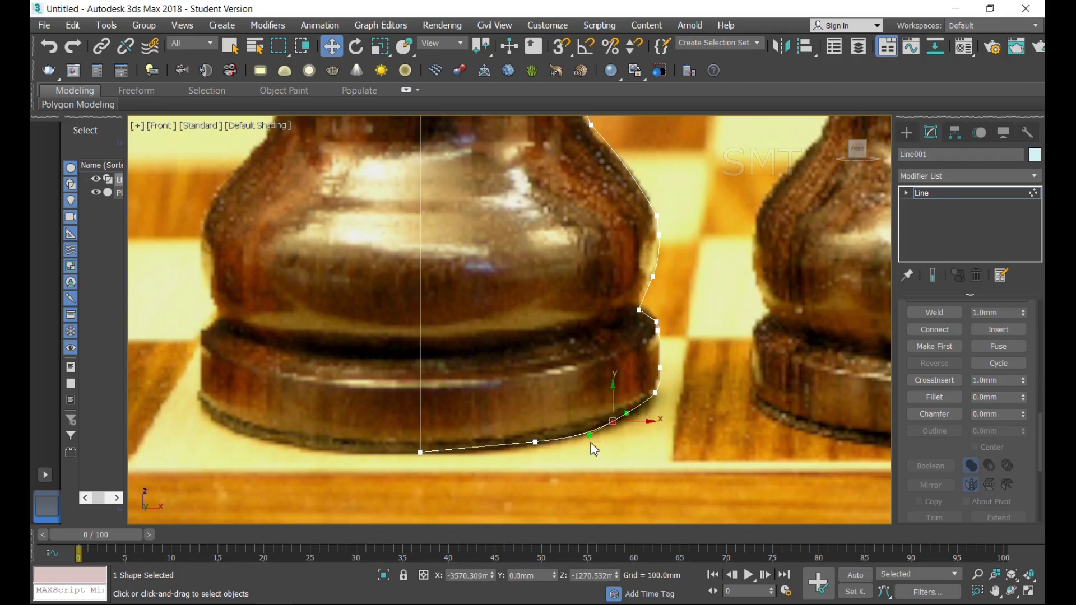
pyautogui.moveTo(590, 434); pyautogui.dragTo(586, 430)
# Make the bottom-left vertex Bezier and ease the curve at the base's bottom-left.
pyautogui.click(420, 452)
pyautogui.rightClick(465, 350)
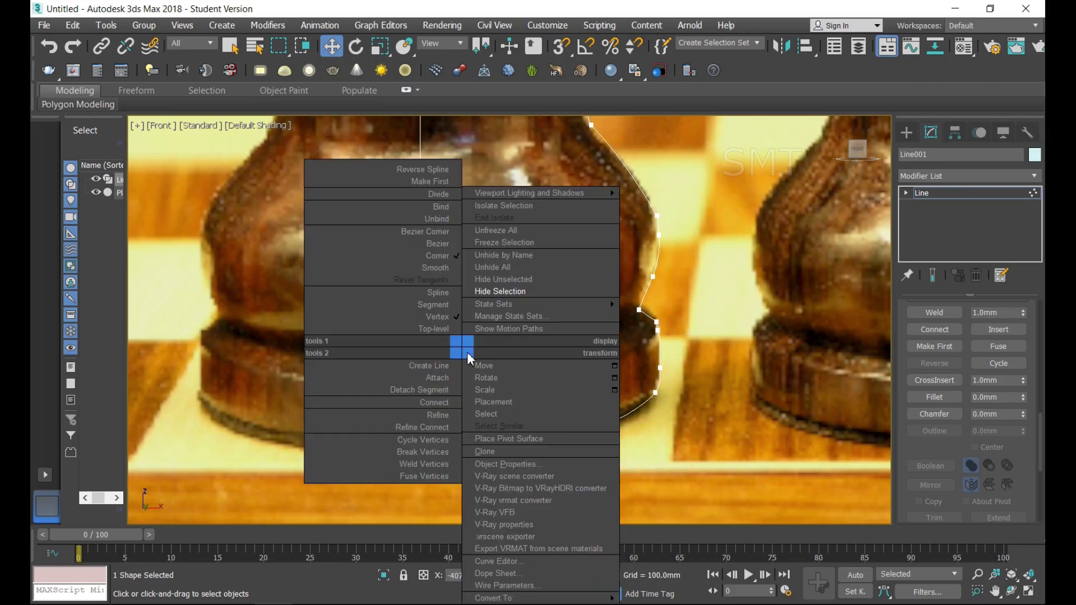
pyautogui.click(443, 243)
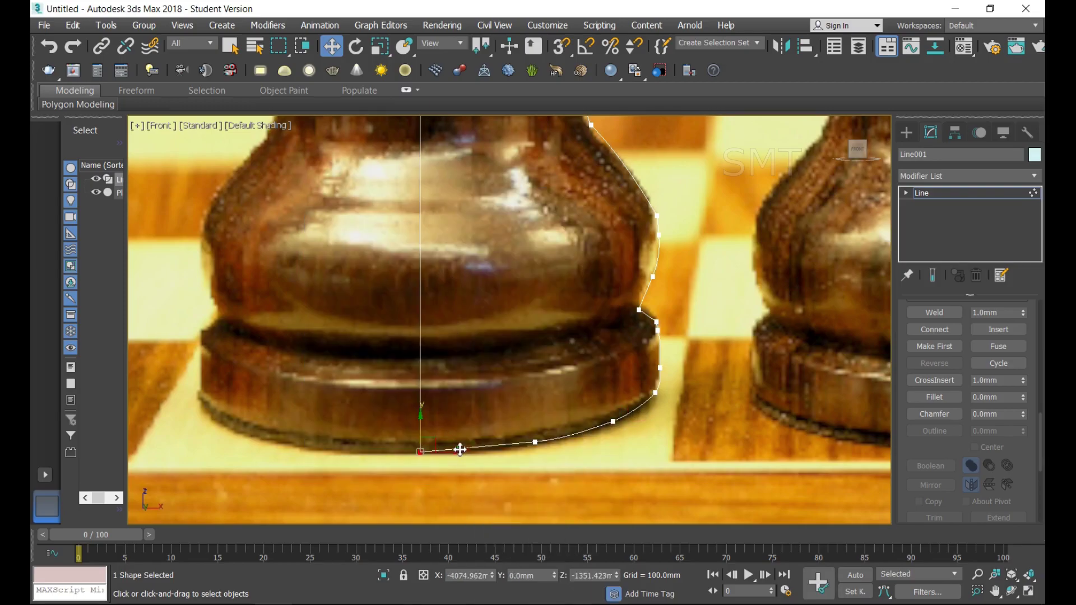
pyautogui.moveTo(458, 448); pyautogui.dragTo(460, 458)
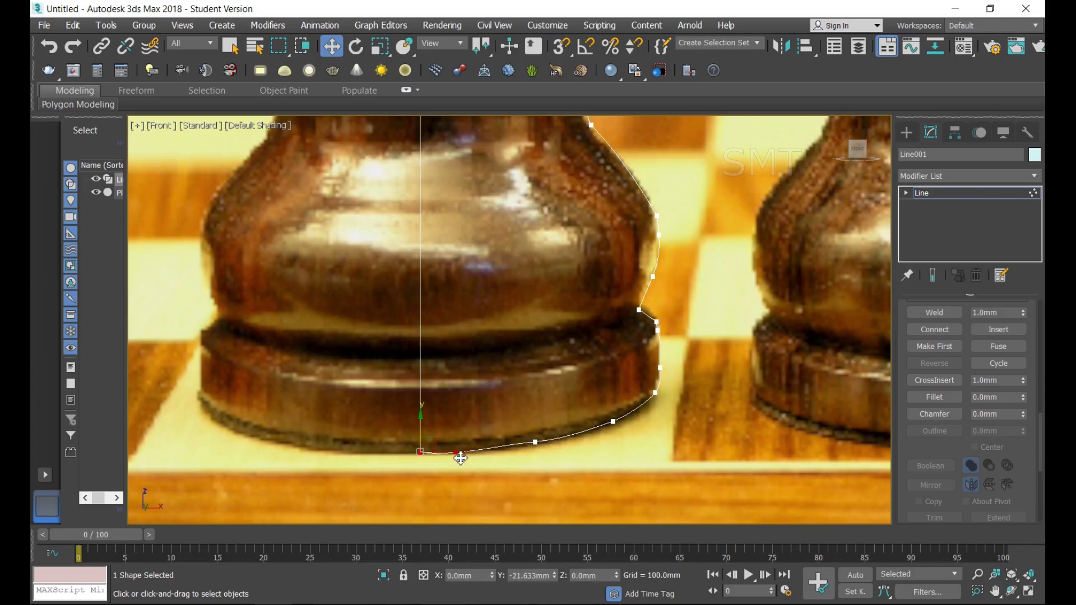
pyautogui.click(535, 443)
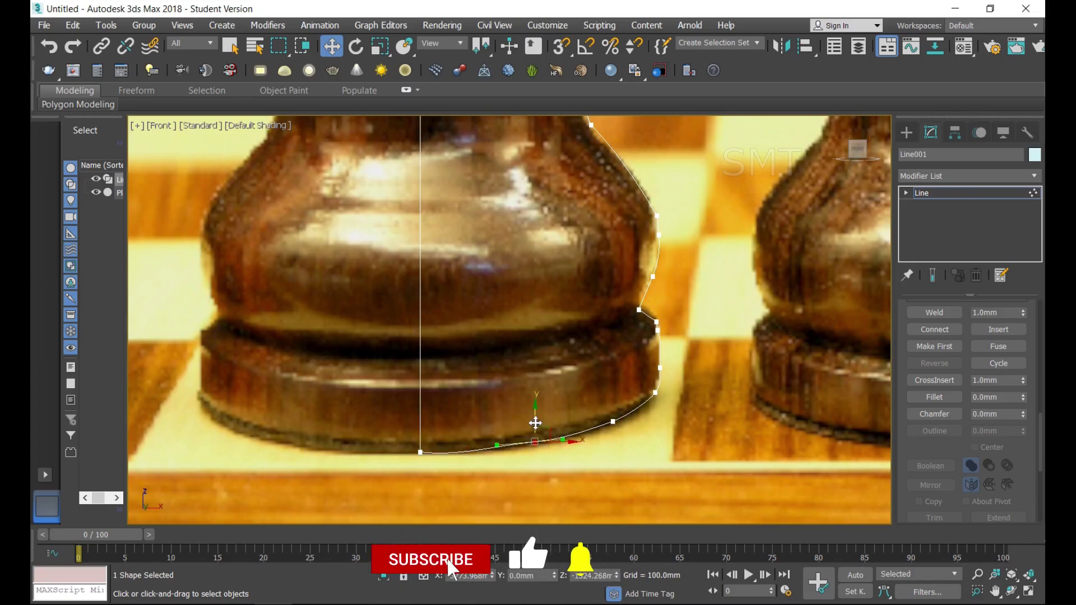
# Exit vertex editing and apply a Lathe modifier to Line001.
pyautogui.scroll(-6, 619, 435)
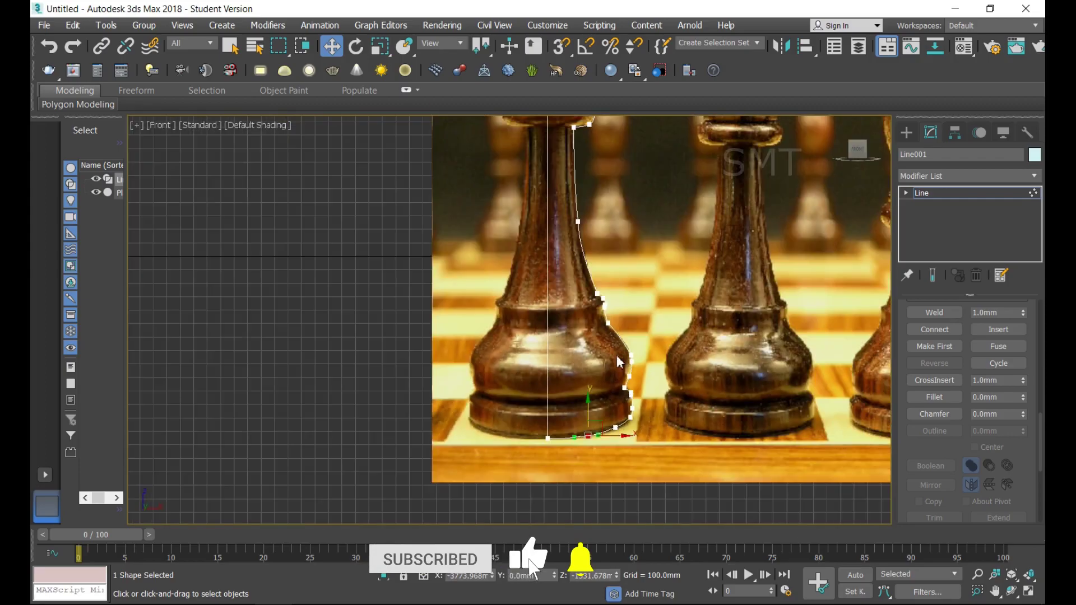
pyautogui.scroll(-3, 622, 316)
pyautogui.scroll(2, 612, 224)
pyautogui.scroll(2, 604, 187)
pyautogui.scroll(2, 604, 187)
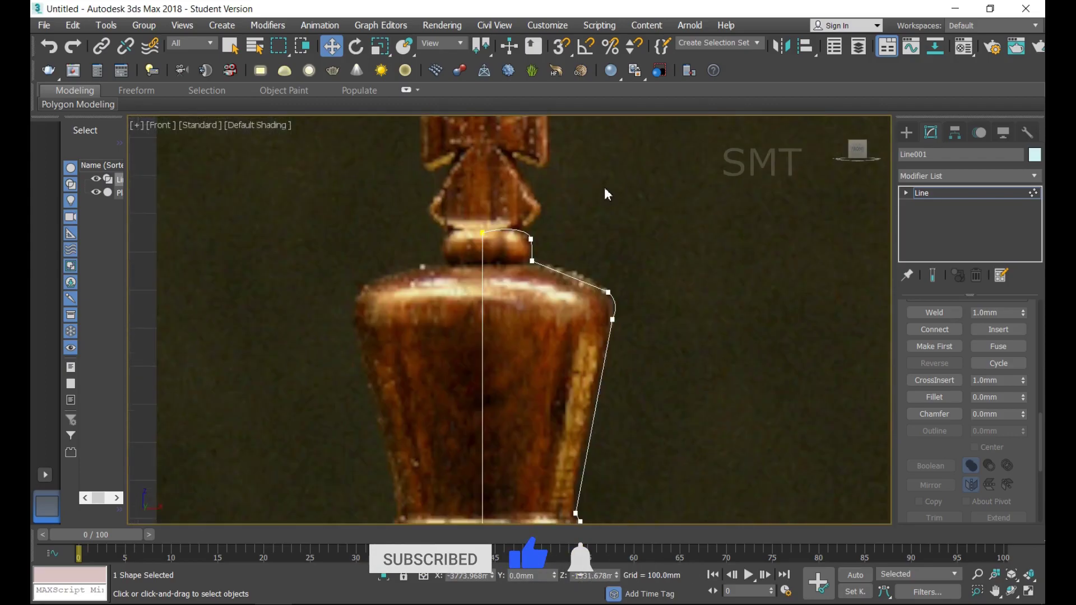
pyautogui.scroll(-2, 603, 187)
pyautogui.scroll(-2, 606, 224)
pyautogui.scroll(-2, 608, 264)
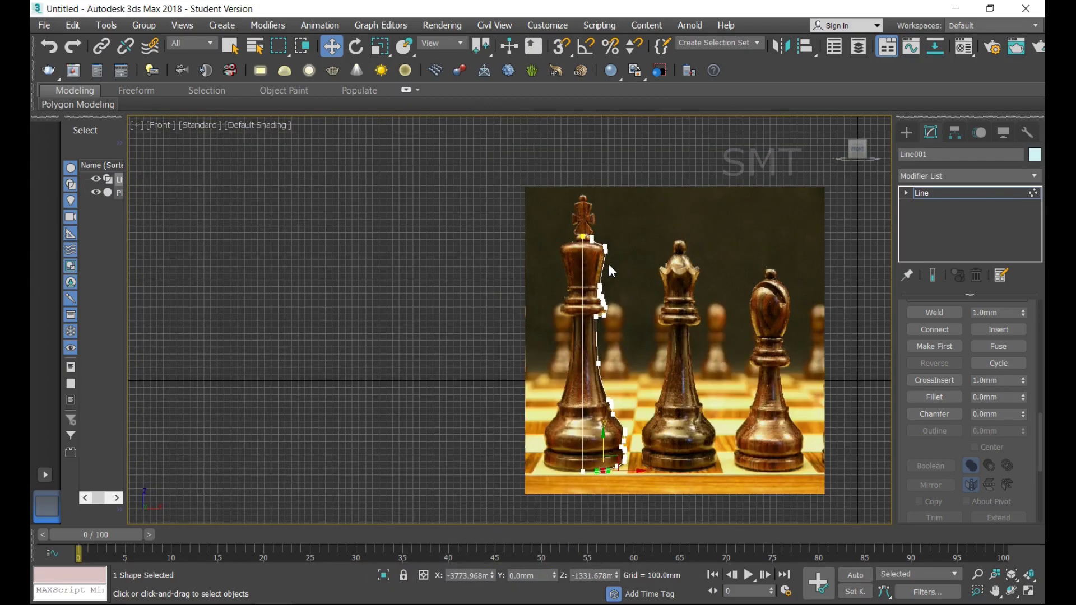
pyautogui.click(925, 194)
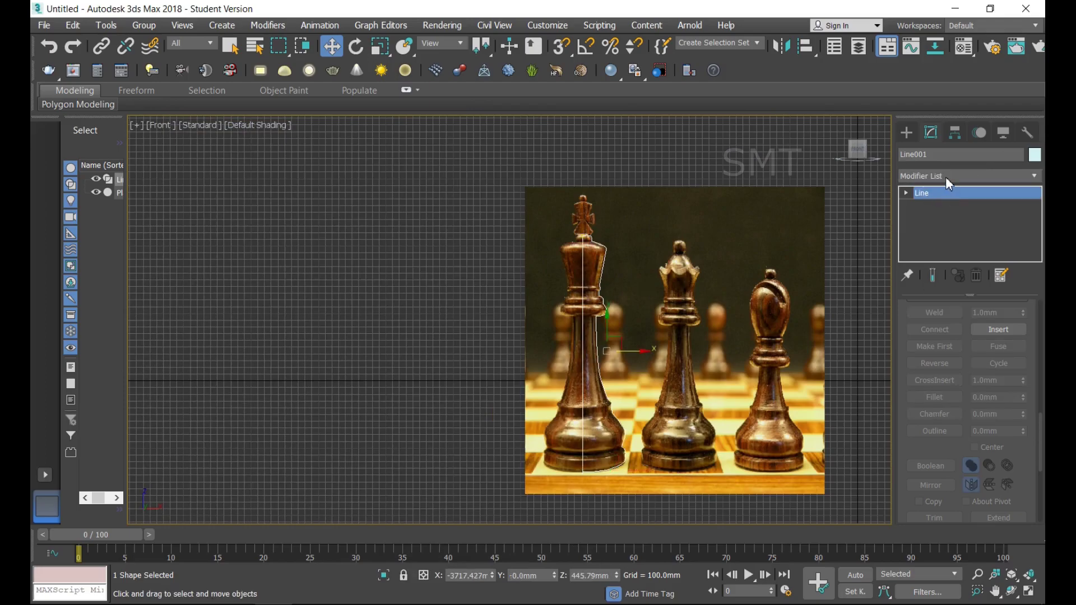
pyautogui.click(945, 176)
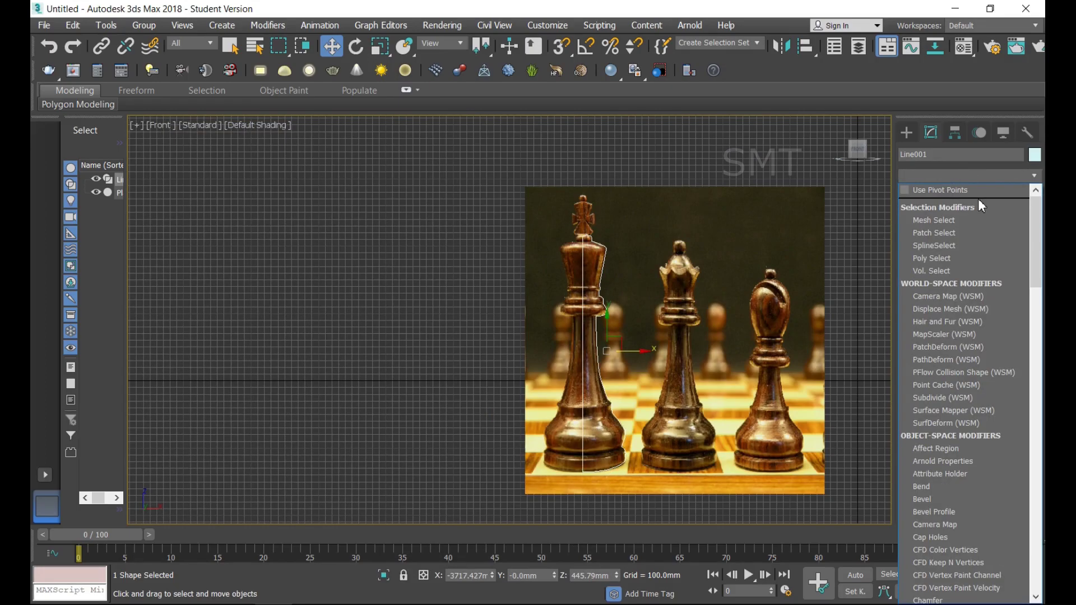
pyautogui.press('l')
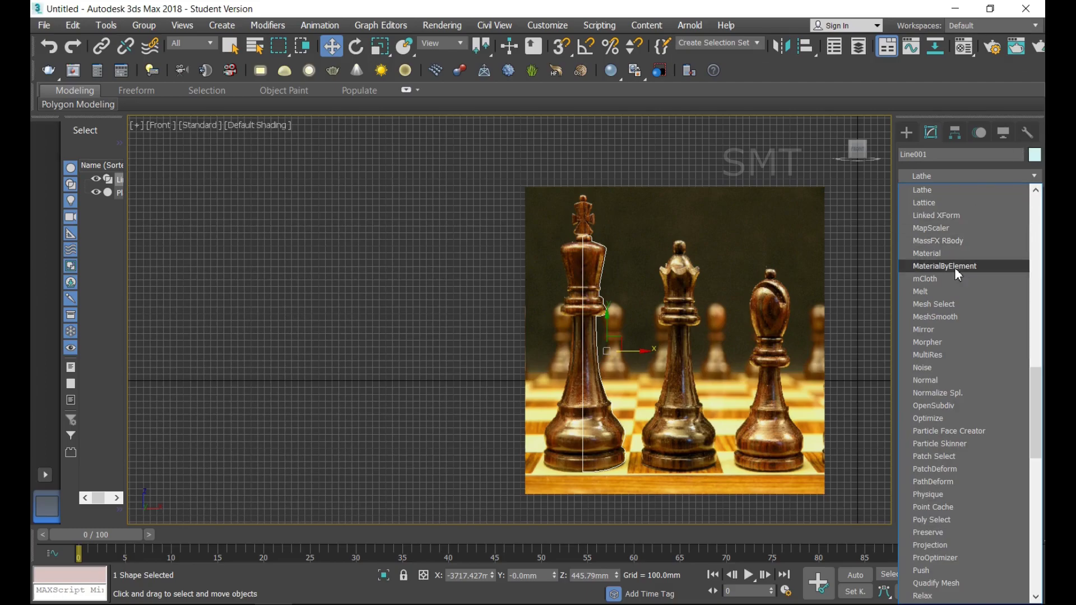
pyautogui.click(946, 191)
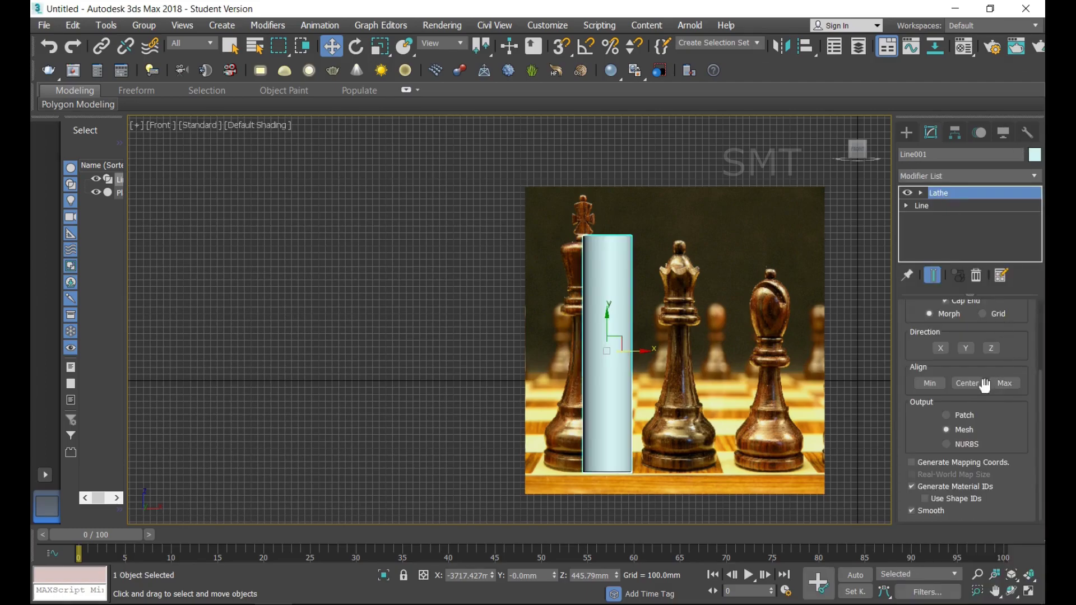
# Align the lathe axis to Min, forming the solid 360°, 36-segment king body.
pyautogui.scroll(3, 1031, 379)
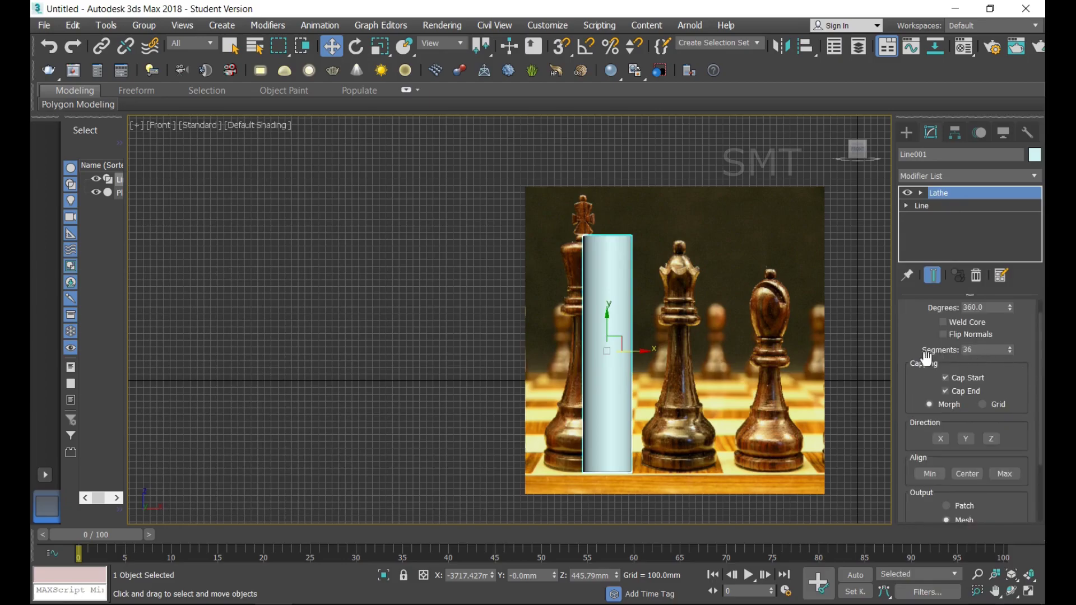
pyautogui.scroll(-1, 1031, 390)
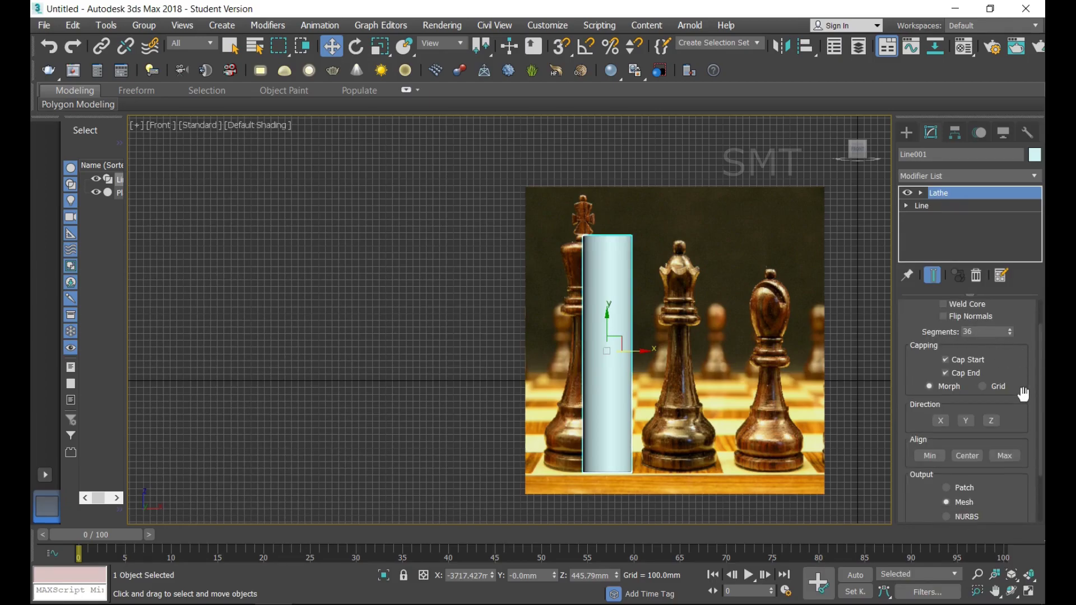
pyautogui.click(929, 456)
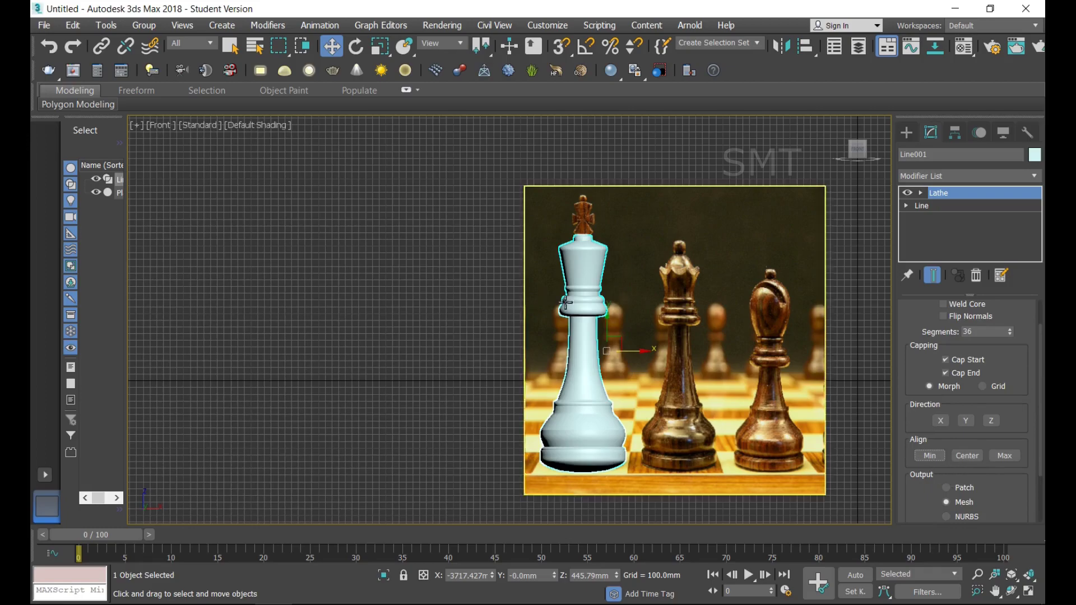
pyautogui.scroll(-2, 587, 401)
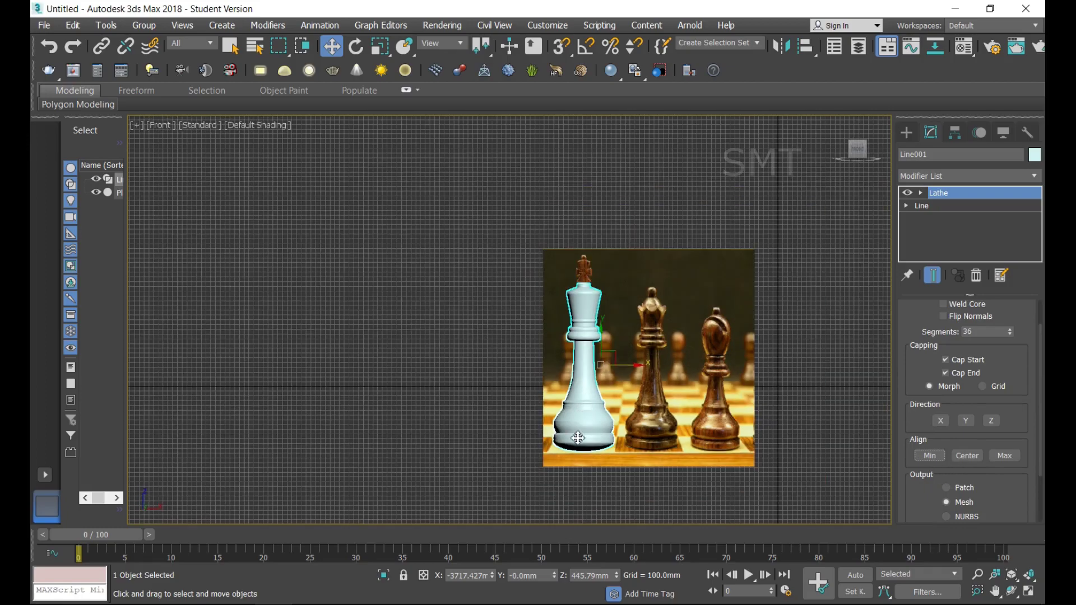
pyautogui.scroll(3, 582, 429)
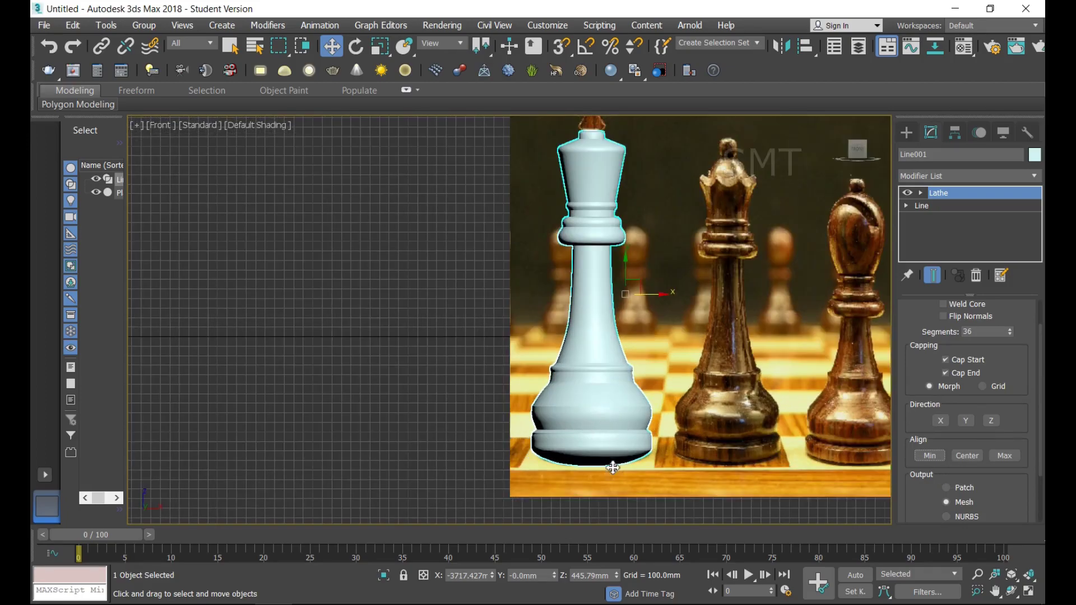
# Return to the profile Line's Vertex level with Show End Result turned on.
pyautogui.click(919, 207)
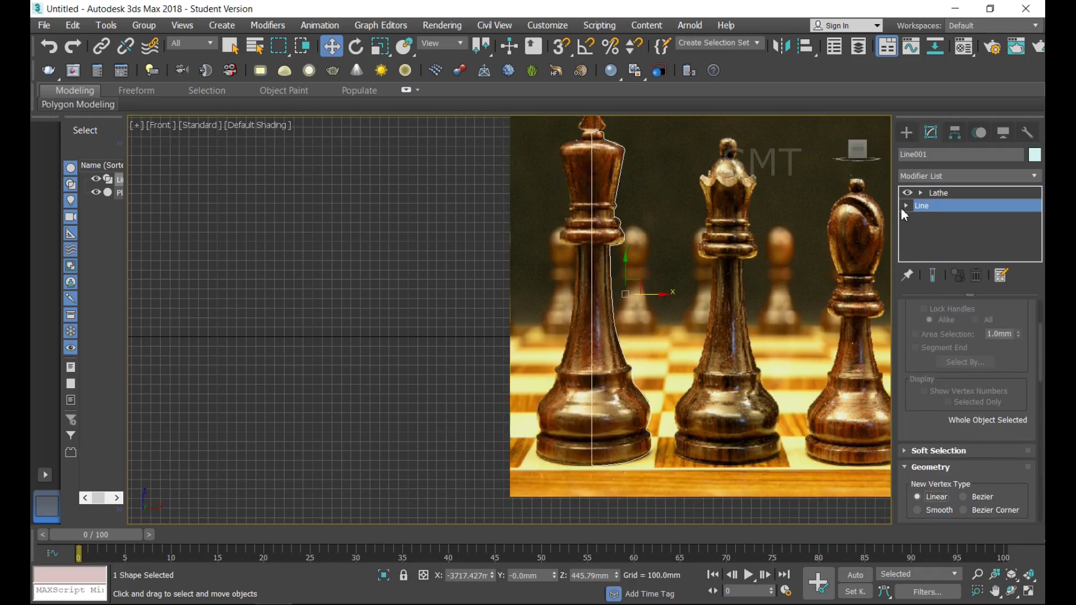
pyautogui.click(905, 207)
pyautogui.click(930, 218)
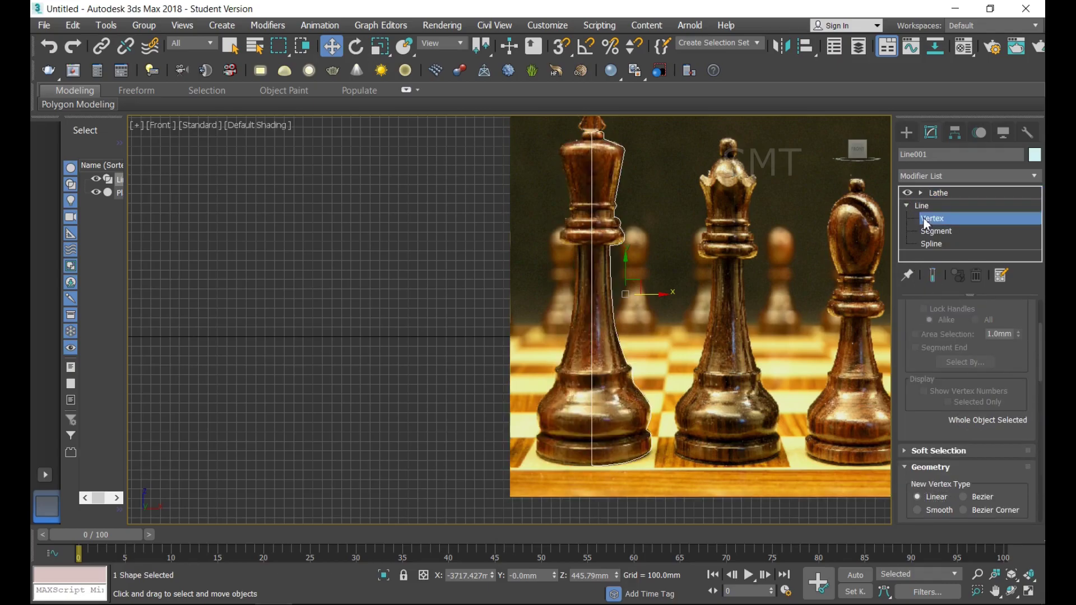
pyautogui.click(933, 275)
pyautogui.scroll(3, 674, 473)
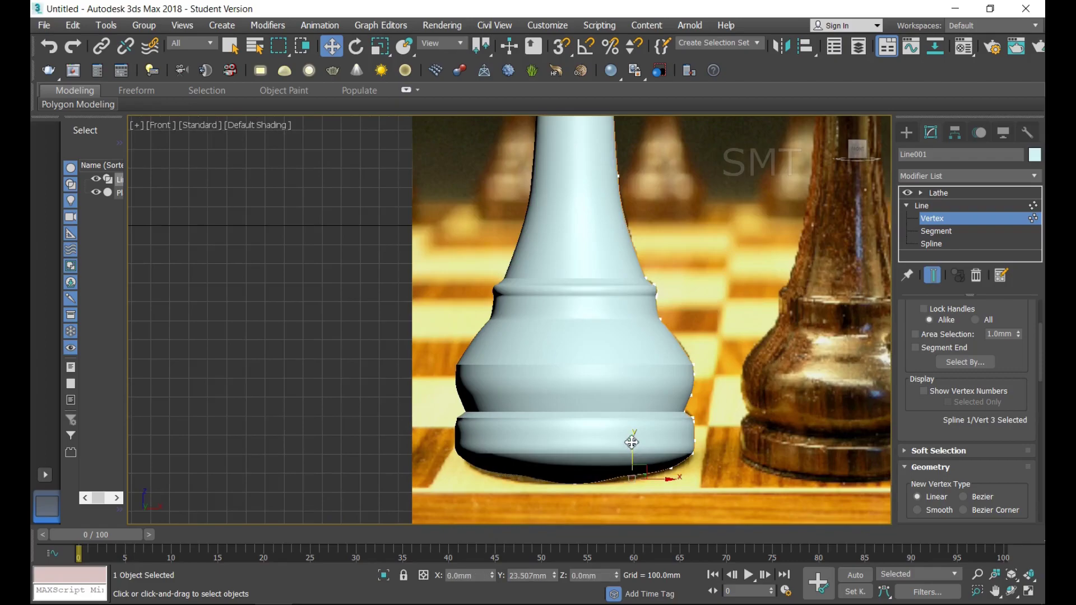
# Raise the right-hand base vertex and the bottom centre vertex to flatten the base underside.
pyautogui.moveTo(632, 442); pyautogui.dragTo(631, 438)
pyautogui.click(574, 482)
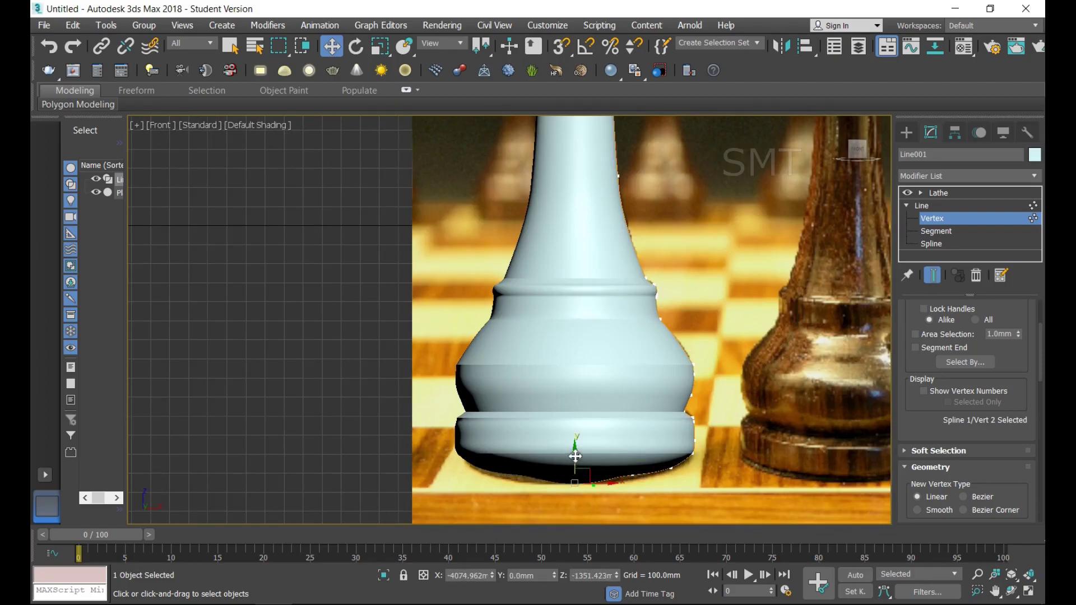
pyautogui.moveTo(574, 443); pyautogui.dragTo(649, 432)
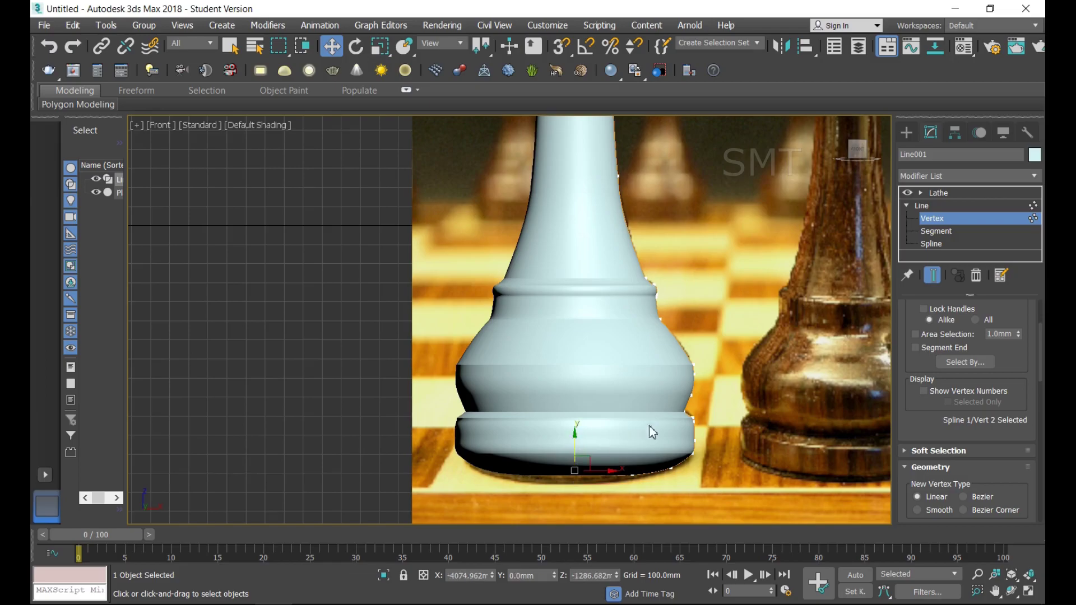
pyautogui.scroll(-2, 670, 374)
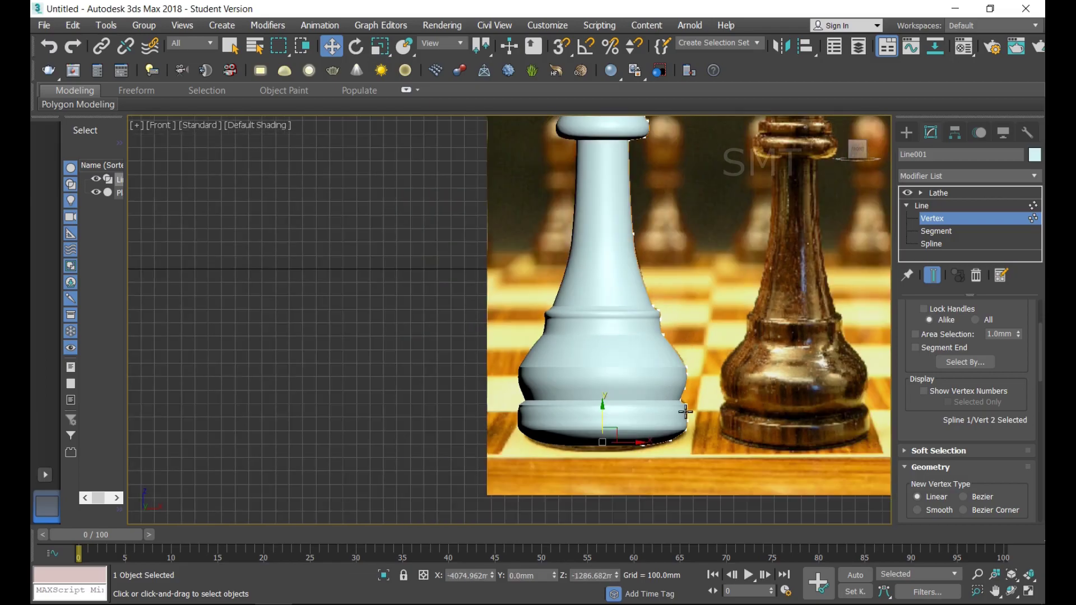
pyautogui.scroll(-2, 700, 313)
pyautogui.scroll(-1, 700, 141)
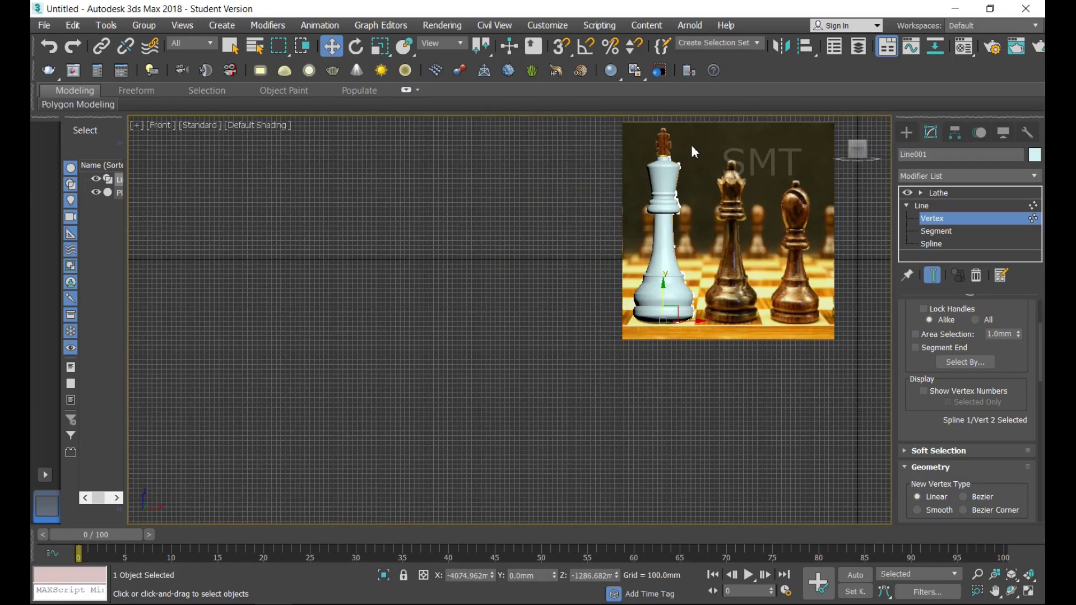
pyautogui.scroll(3, 686, 157)
pyautogui.scroll(3, 680, 177)
pyautogui.scroll(-2, 677, 176)
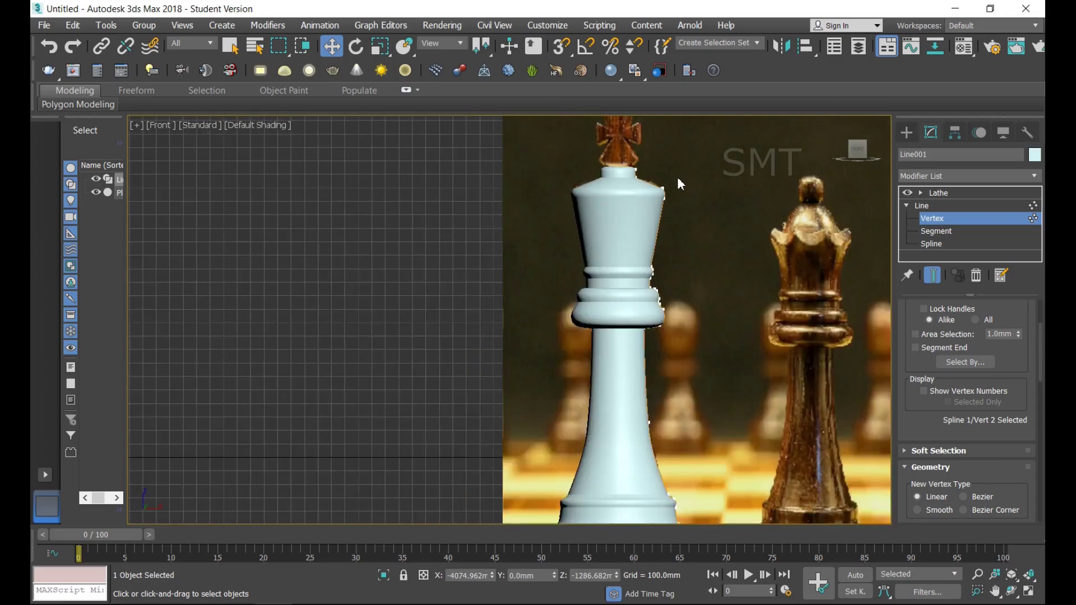
pyautogui.scroll(-2, 676, 176)
pyautogui.click(922, 206)
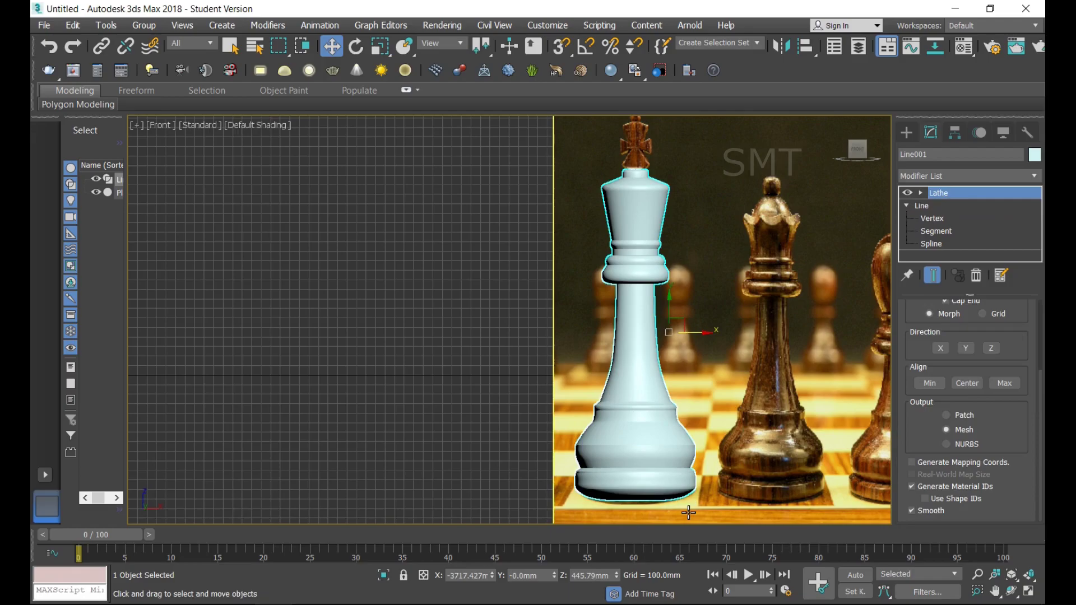
pyautogui.scroll(3, 686, 507)
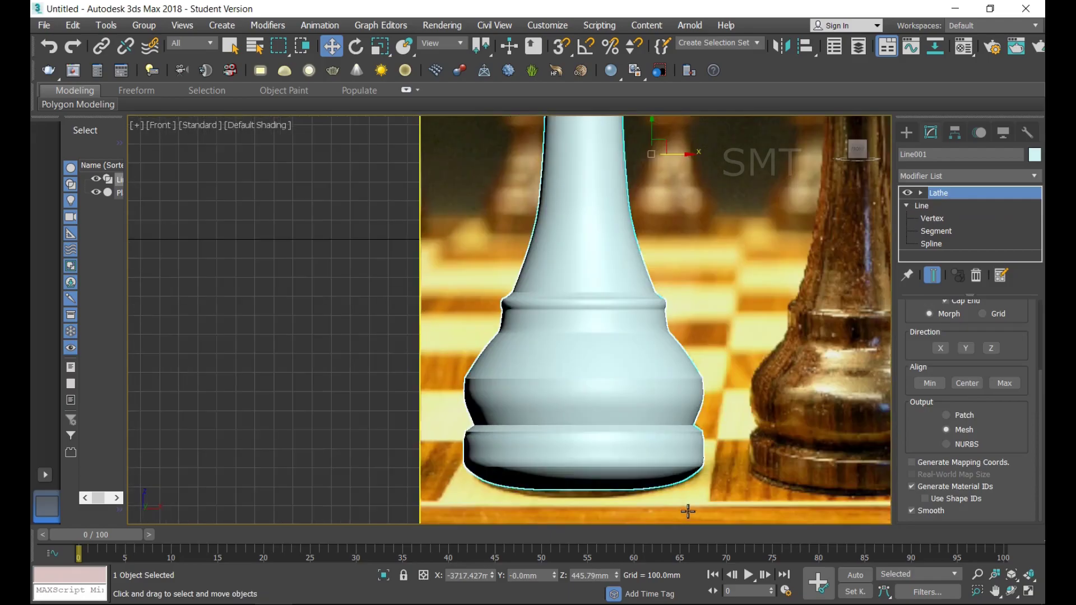
pyautogui.click(659, 489)
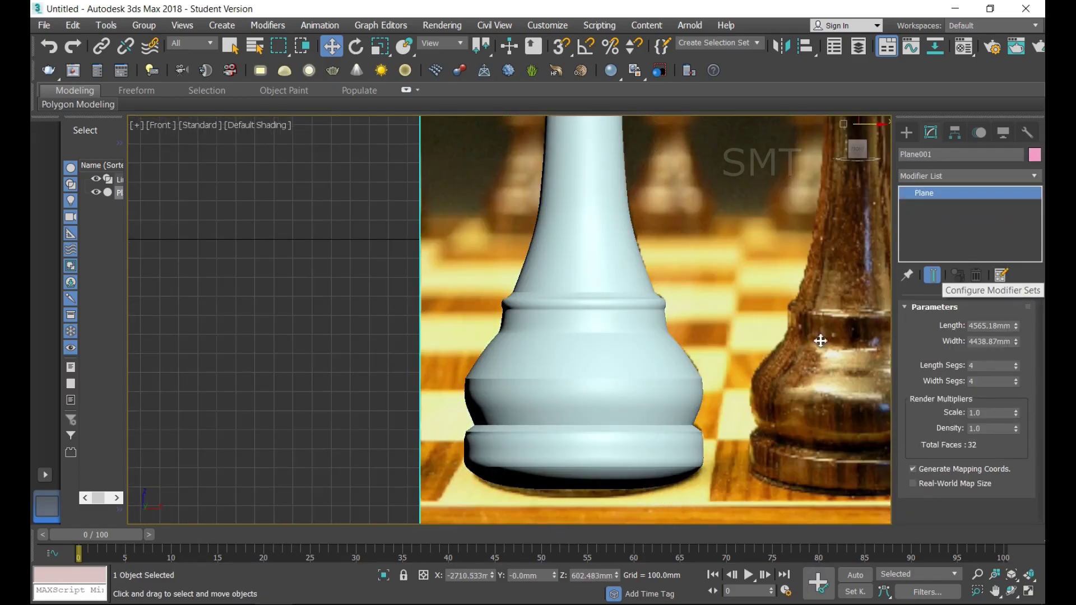
pyautogui.scroll(-4, 680, 353)
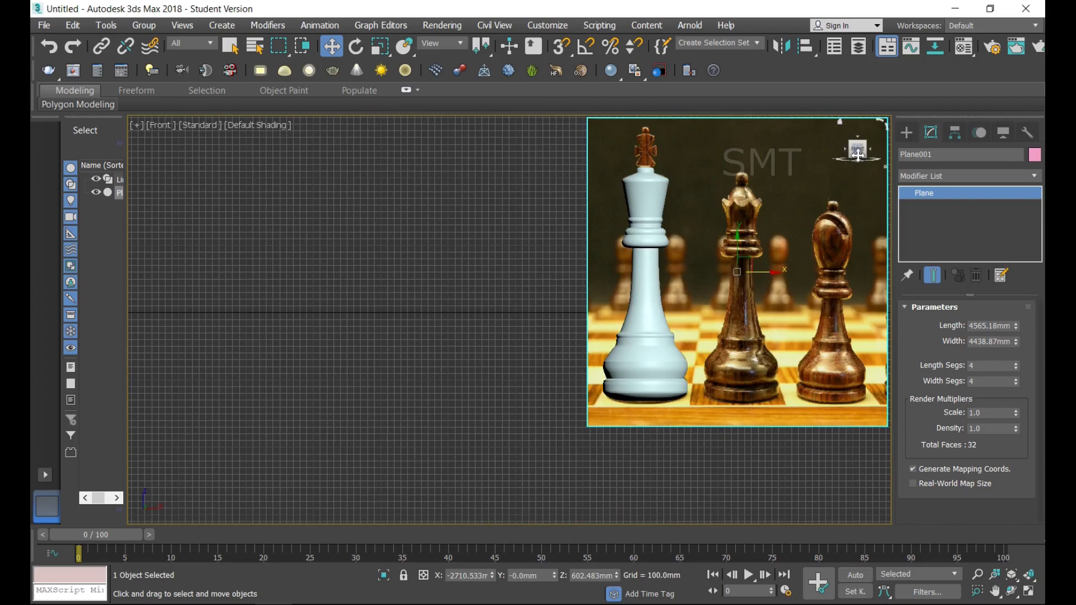
pyautogui.moveTo(856, 149); pyautogui.dragTo(852, 244)
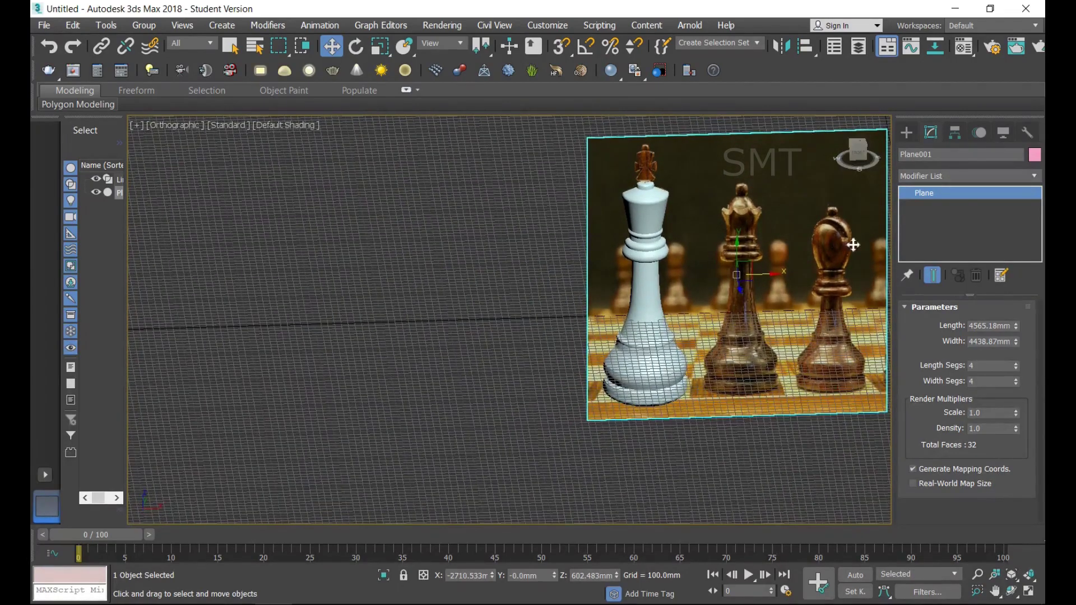
pyautogui.click(860, 155)
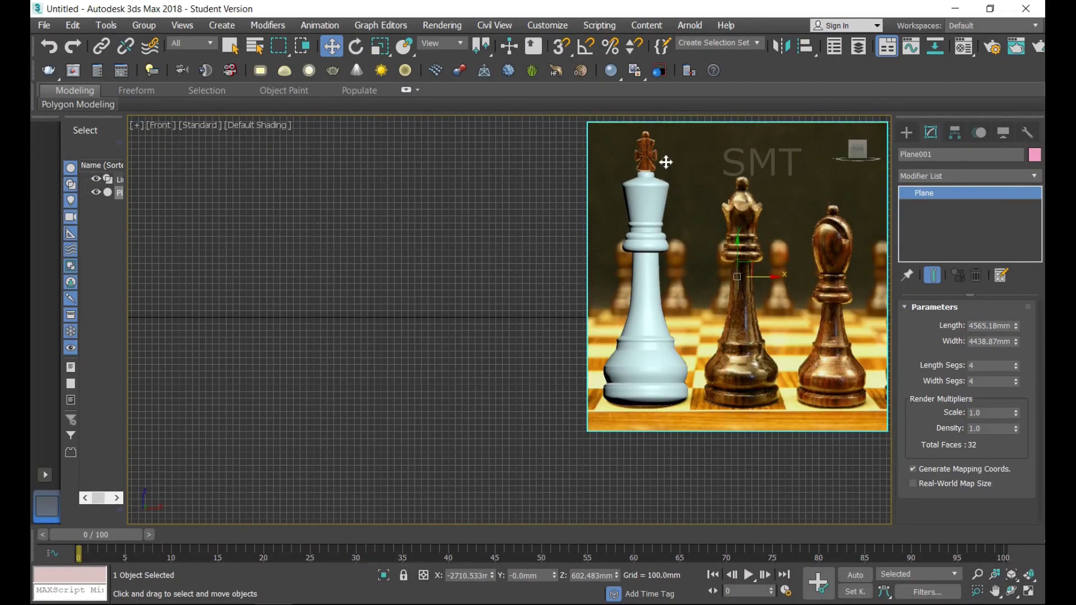
pyautogui.scroll(4, 657, 140)
pyautogui.scroll(1, 656, 139)
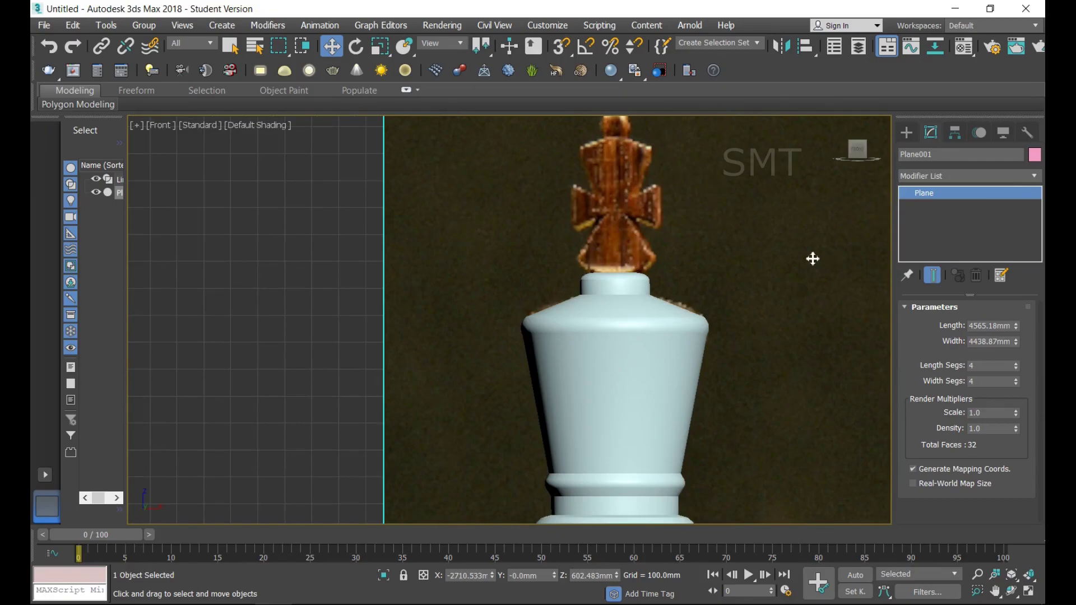
pyautogui.scroll(-1, 812, 259)
# Trace the cross's right half as an eight-point Line spline, top to bottom centre.
pyautogui.click(906, 133)
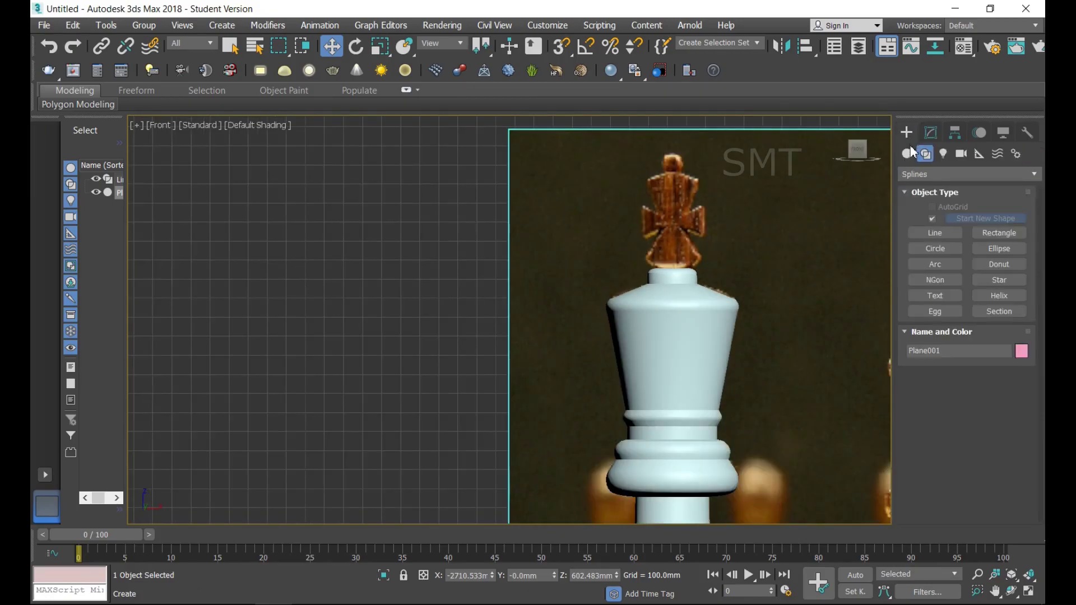
pyautogui.click(934, 233)
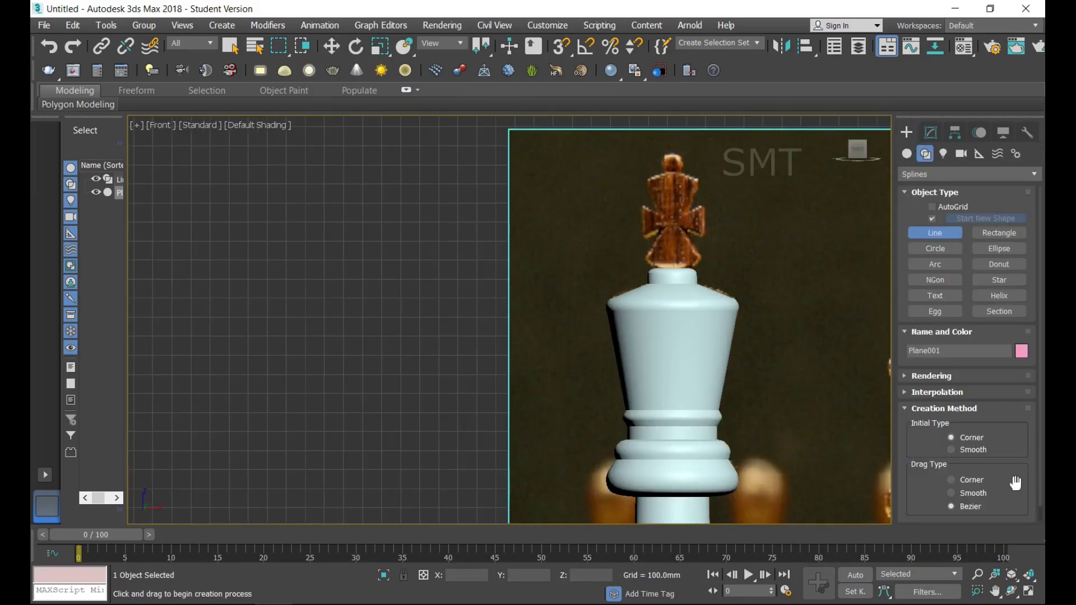
pyautogui.scroll(1, 695, 163)
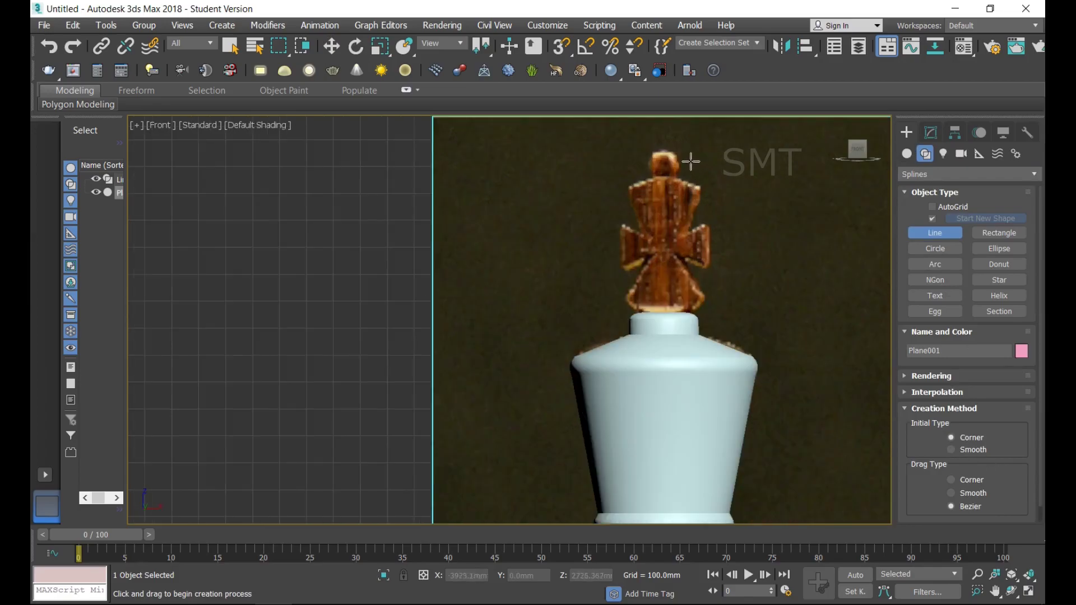
pyautogui.click(665, 177)
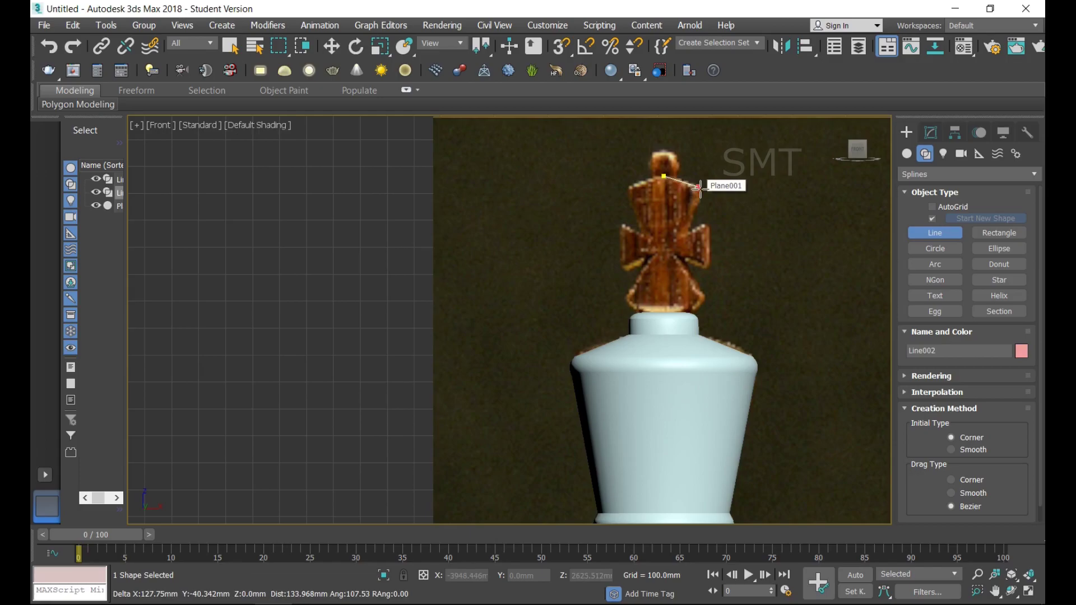
pyautogui.click(699, 187)
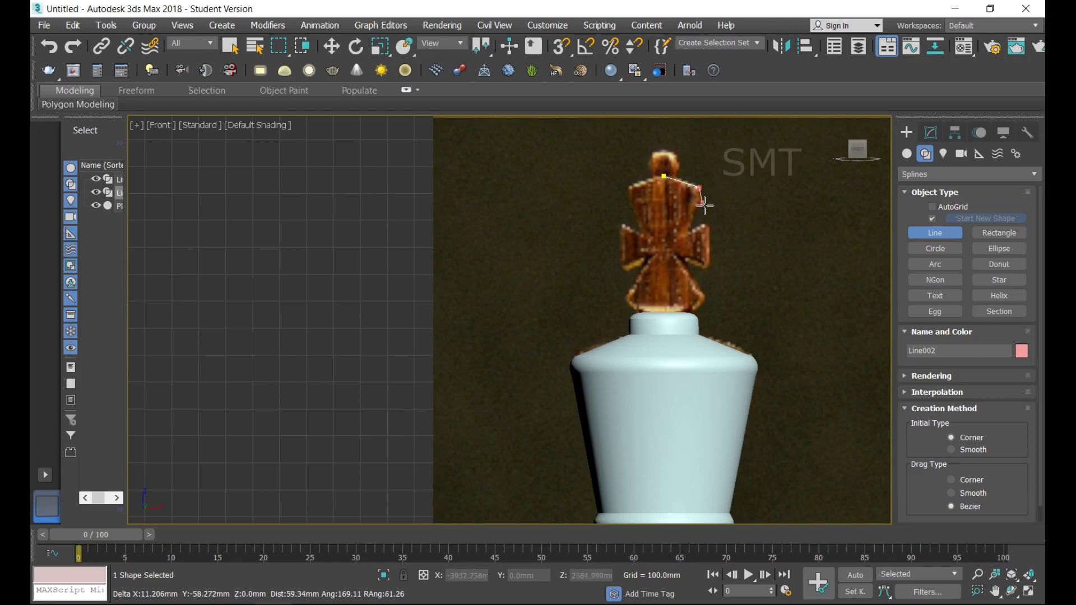
pyautogui.click(689, 231)
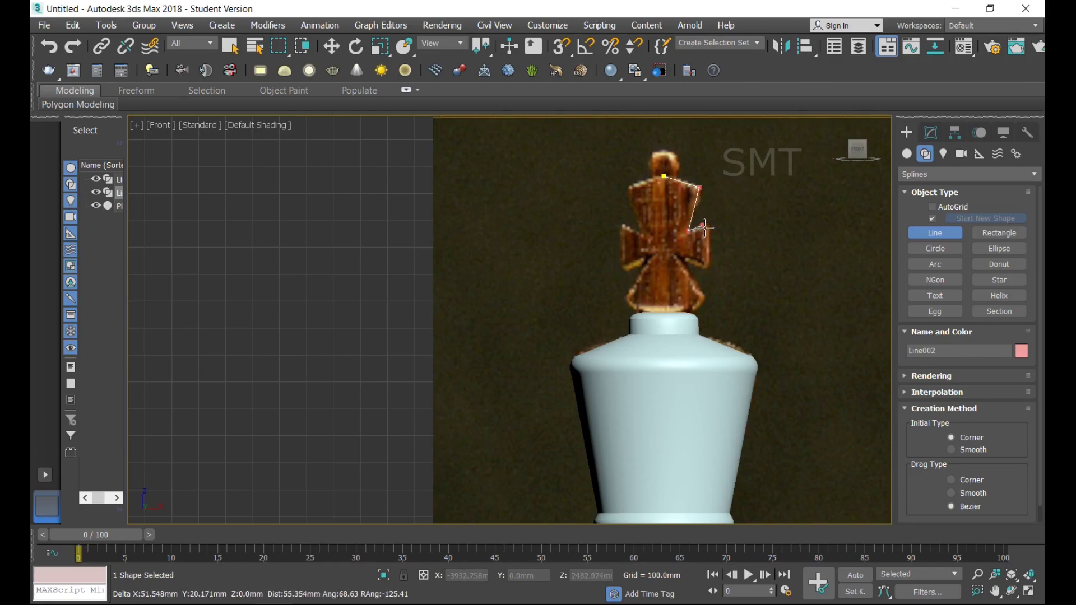
pyautogui.click(703, 225)
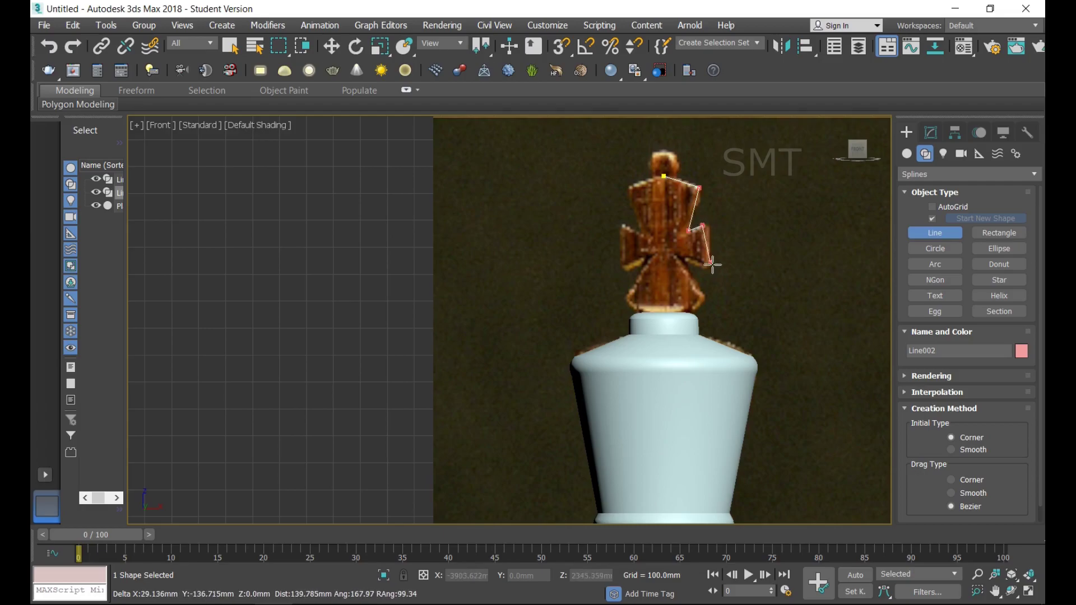
pyautogui.click(707, 268)
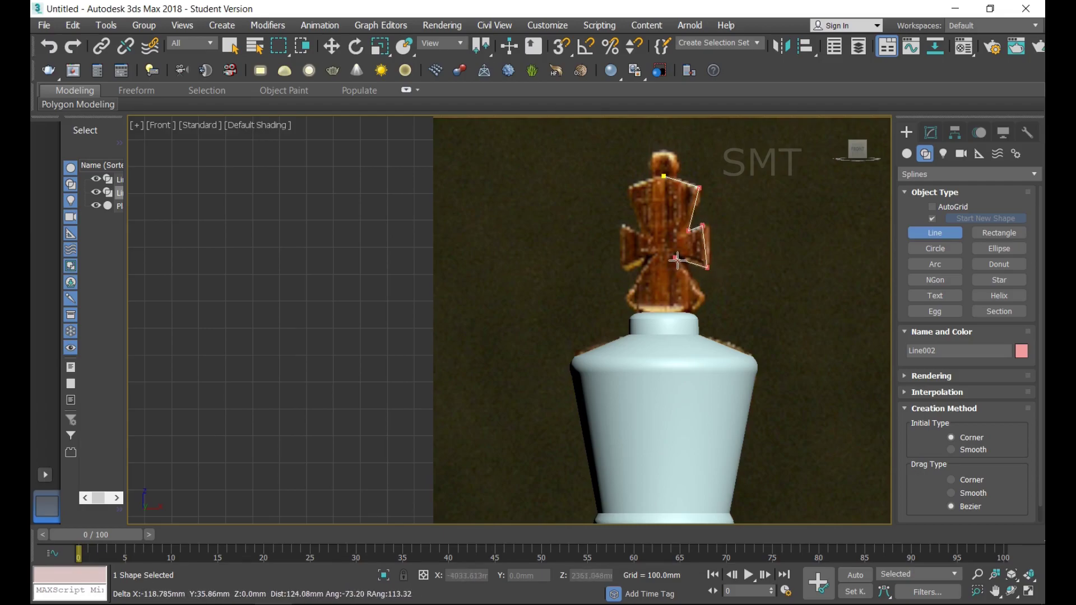
pyautogui.click(677, 258)
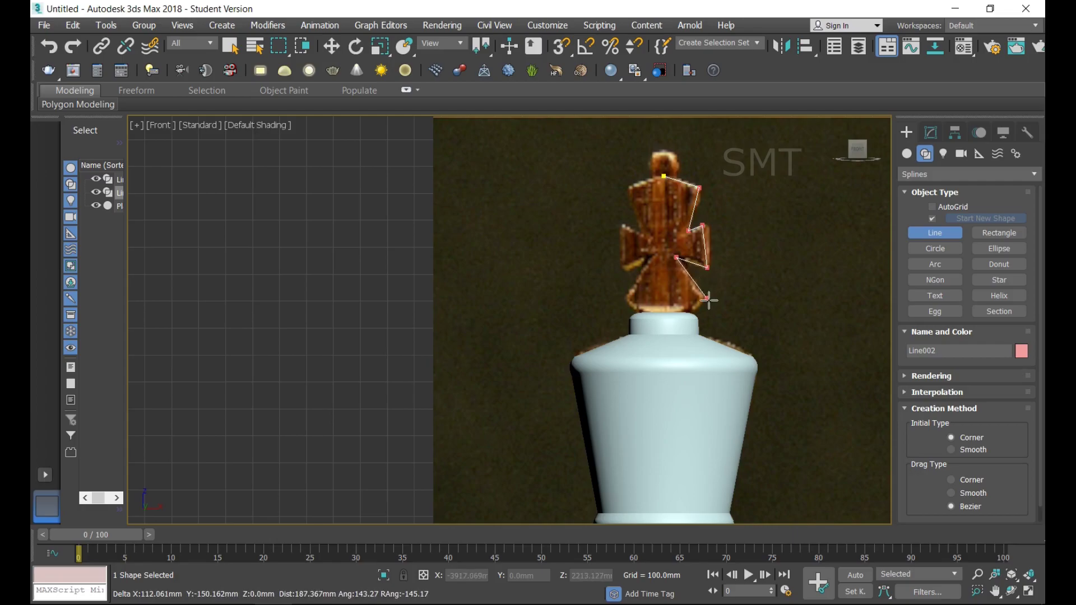
pyautogui.click(706, 298)
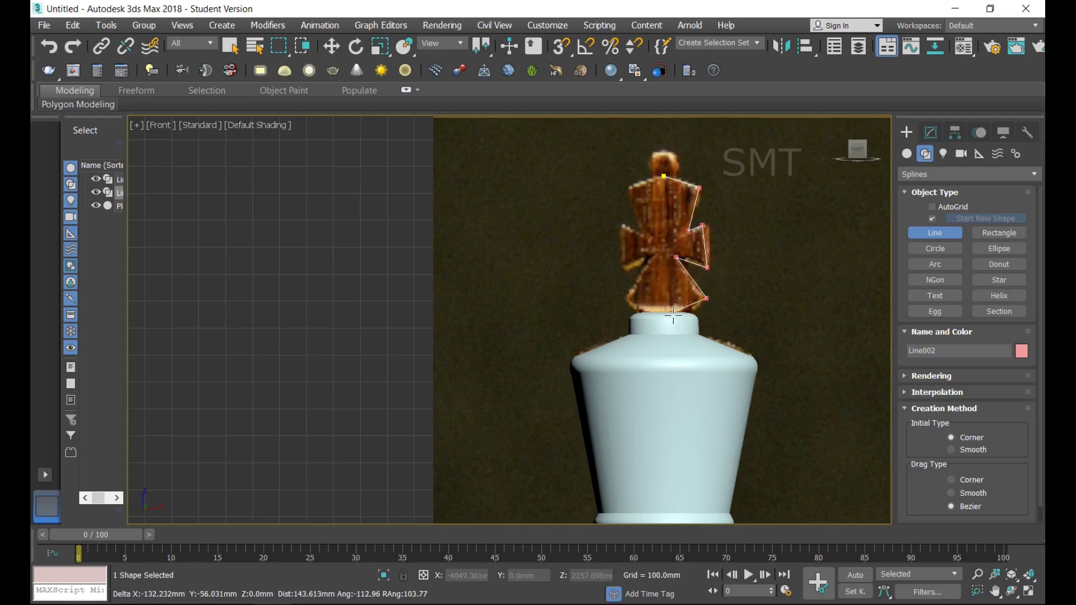
pyautogui.click(672, 312)
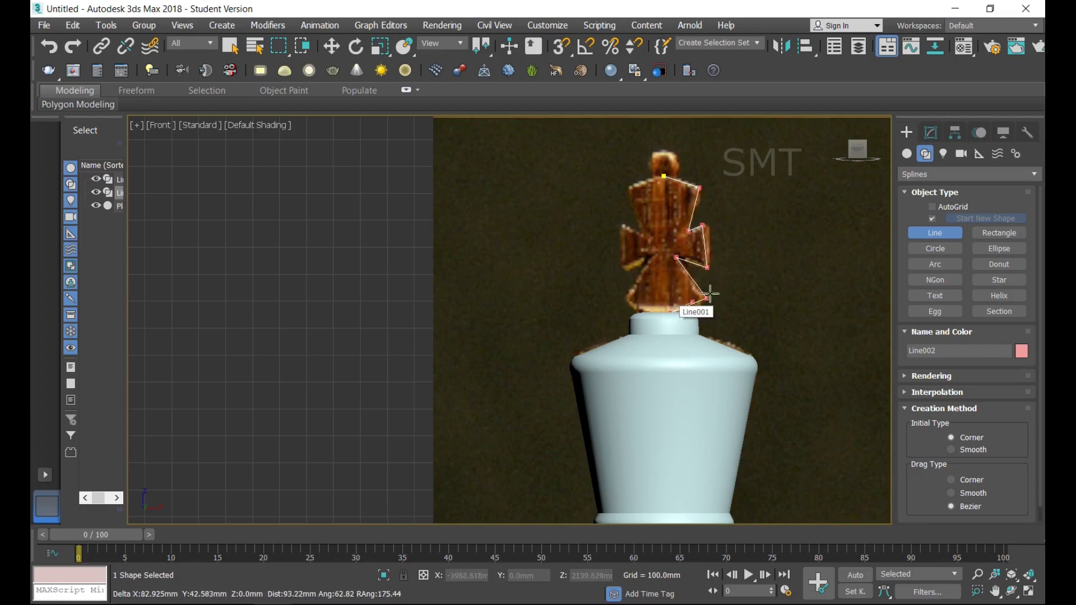
pyautogui.rightClick(787, 227)
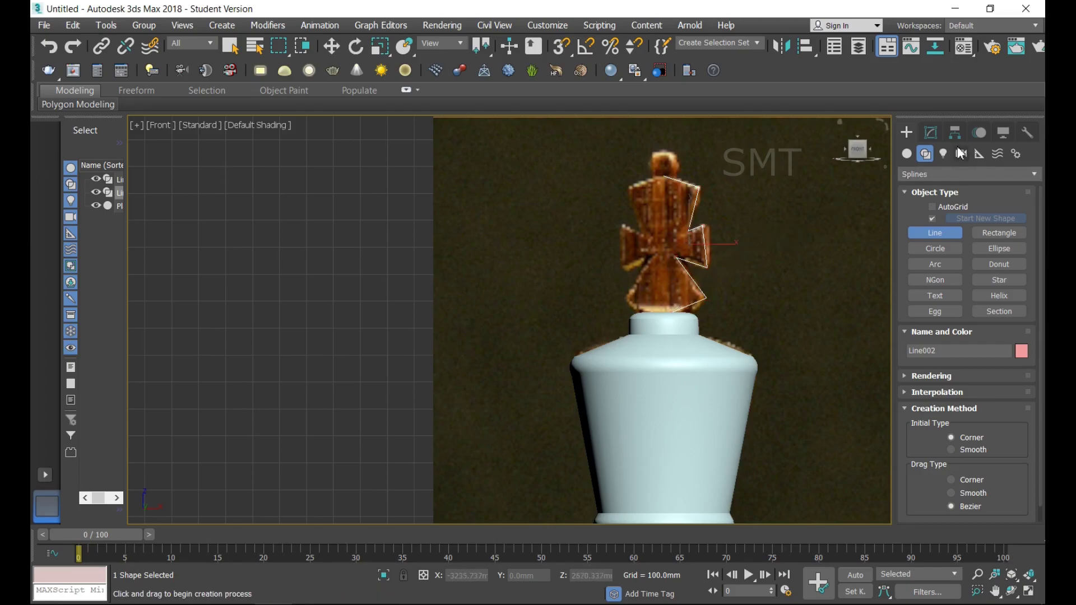
# Nudge the right arm's top vertex of the half-cross slightly to the right.
pyautogui.click(930, 132)
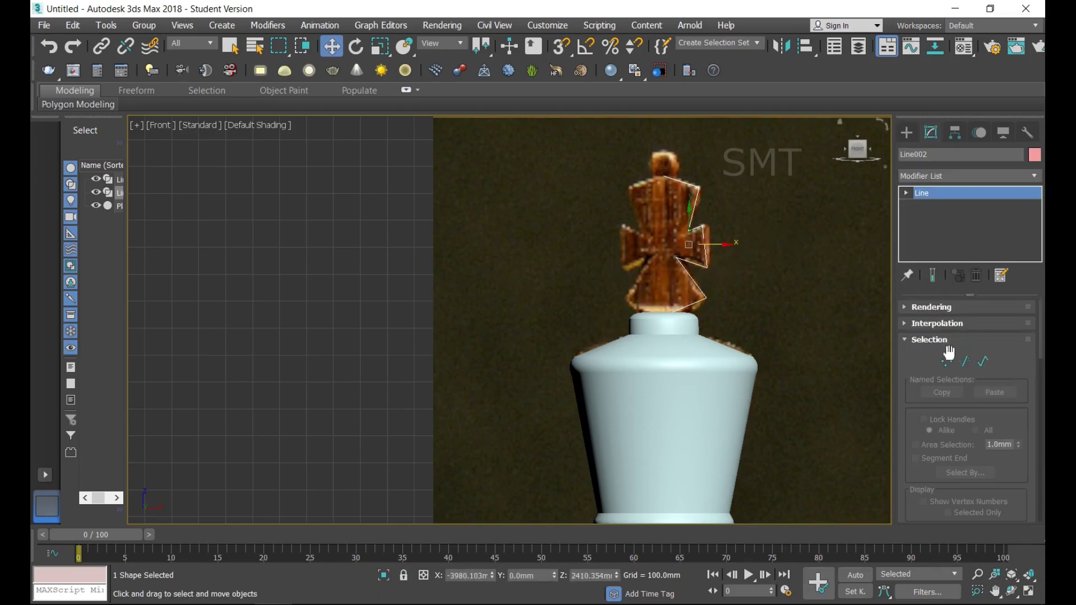
pyautogui.click(946, 361)
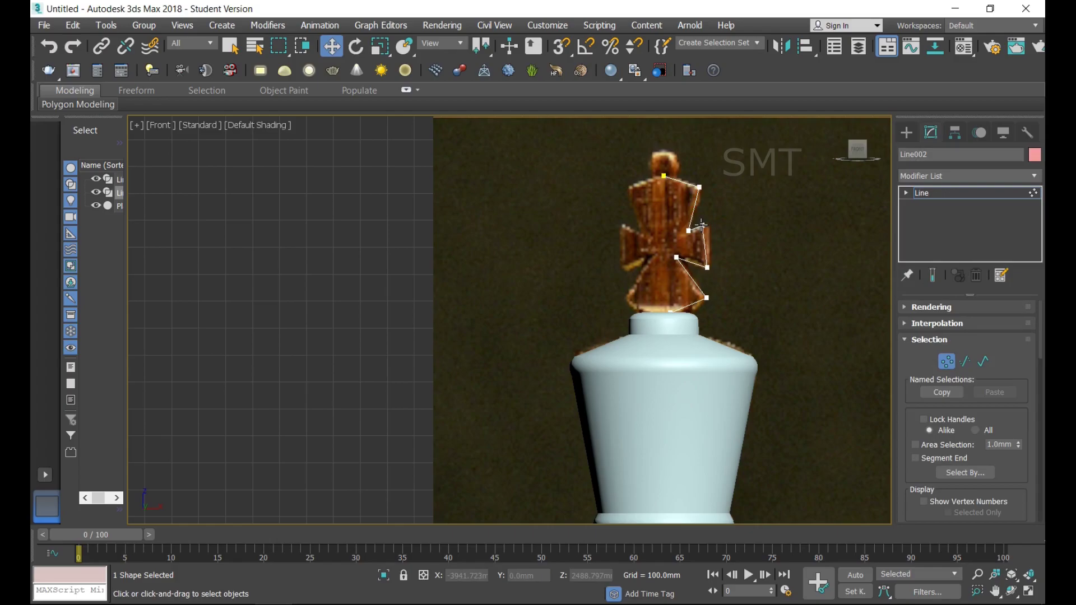
pyautogui.click(703, 227)
pyautogui.moveTo(723, 228); pyautogui.dragTo(727, 227)
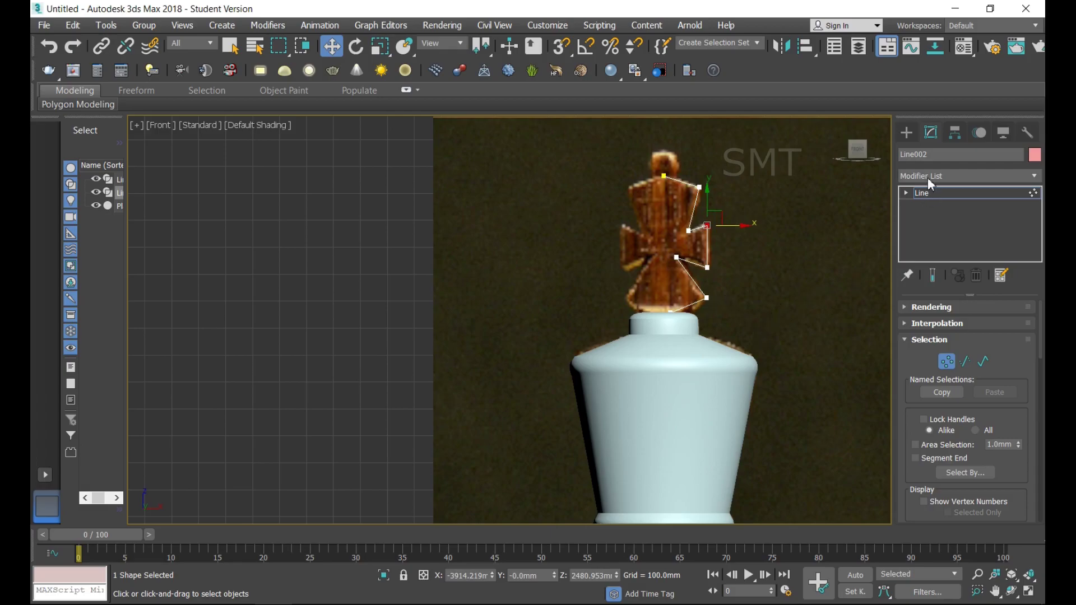
pyautogui.click(945, 362)
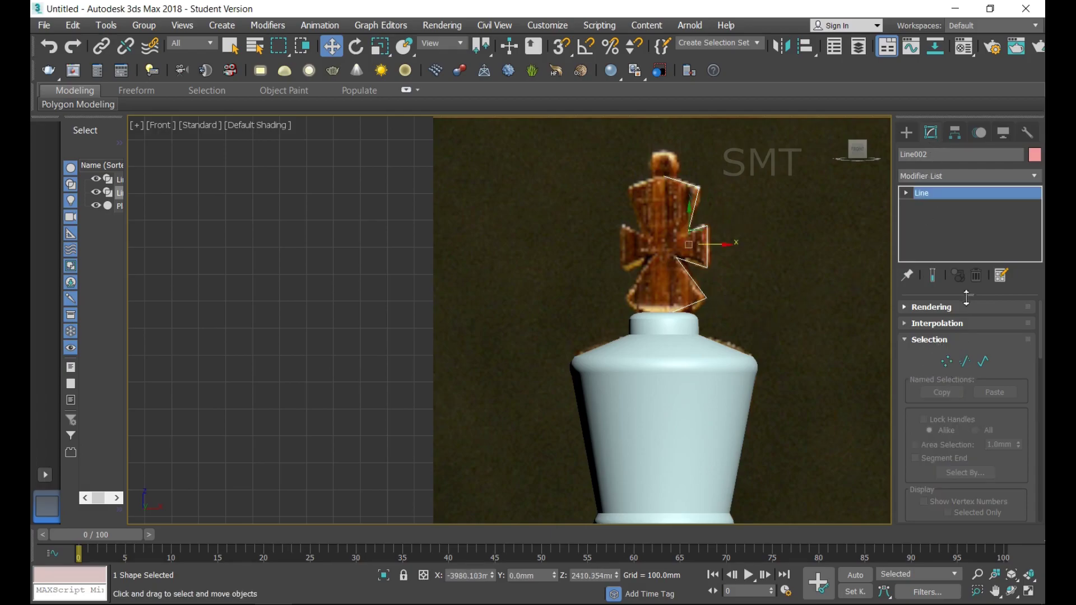
# Move the half-cross's pivot left onto the cross's centre line using Affect Pivot Only.
pyautogui.click(955, 134)
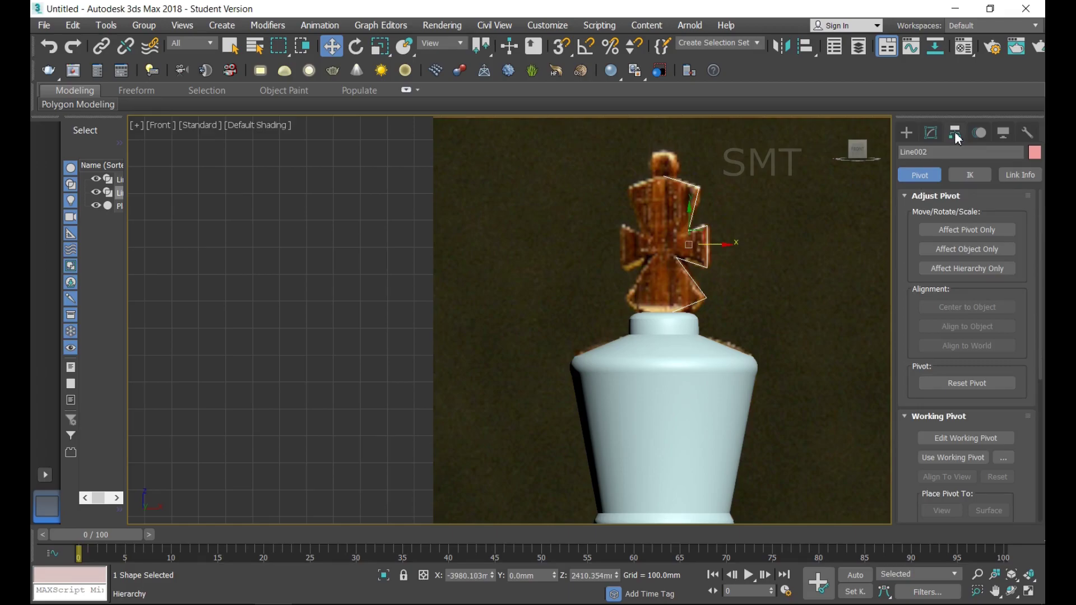
pyautogui.click(973, 232)
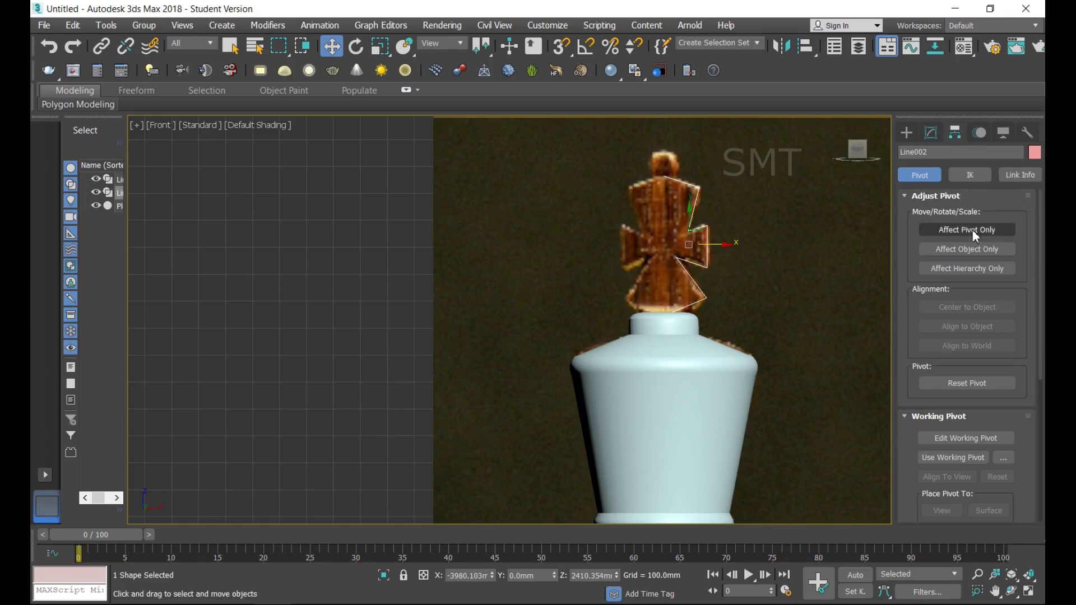
pyautogui.click(973, 230)
pyautogui.moveTo(756, 252)
pyautogui.mouseDown()
pyautogui.moveTo(718, 250)
pyautogui.moveTo(727, 253)
pyautogui.mouseUp()
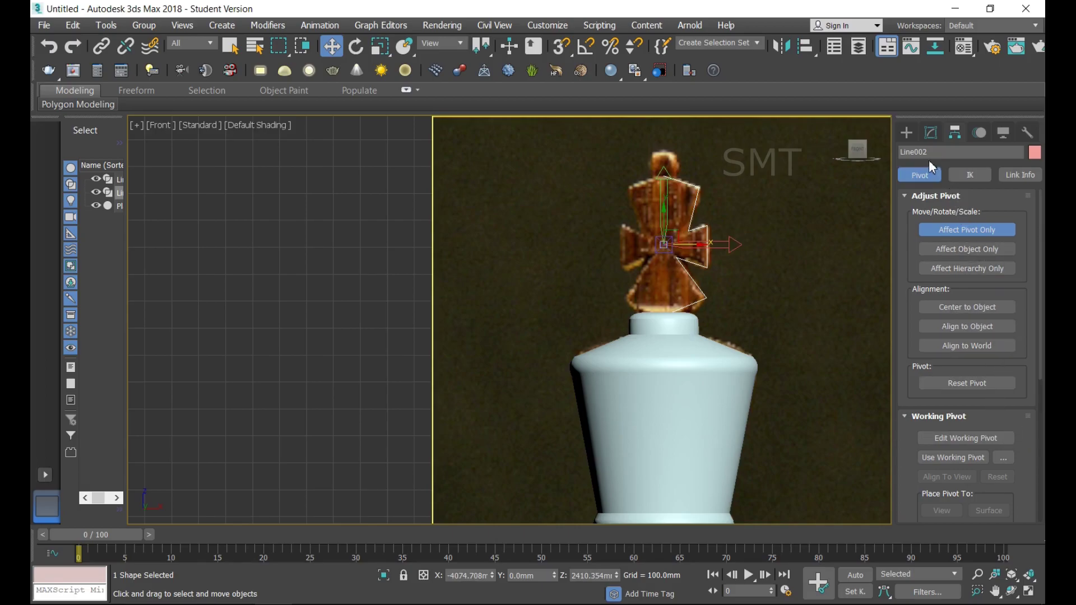
pyautogui.click(963, 231)
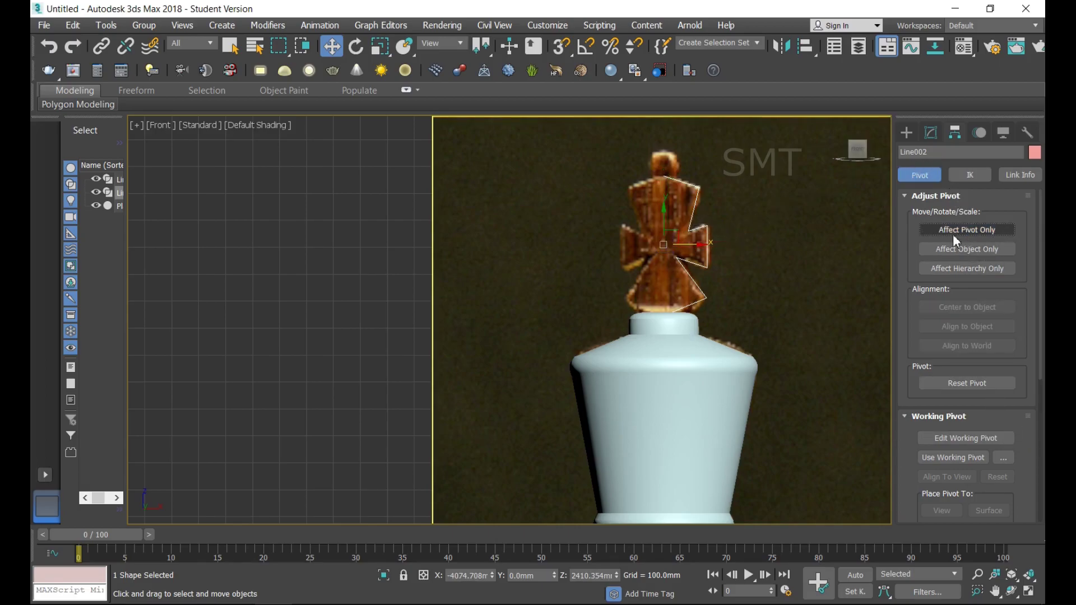
pyautogui.moveTo(856, 150)
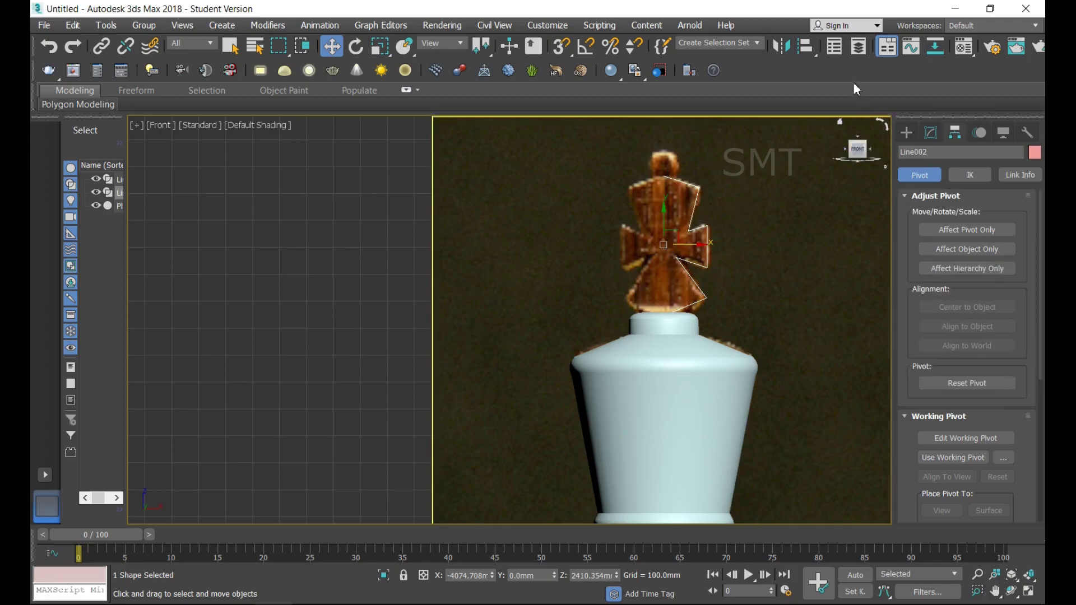
pyautogui.click(782, 54)
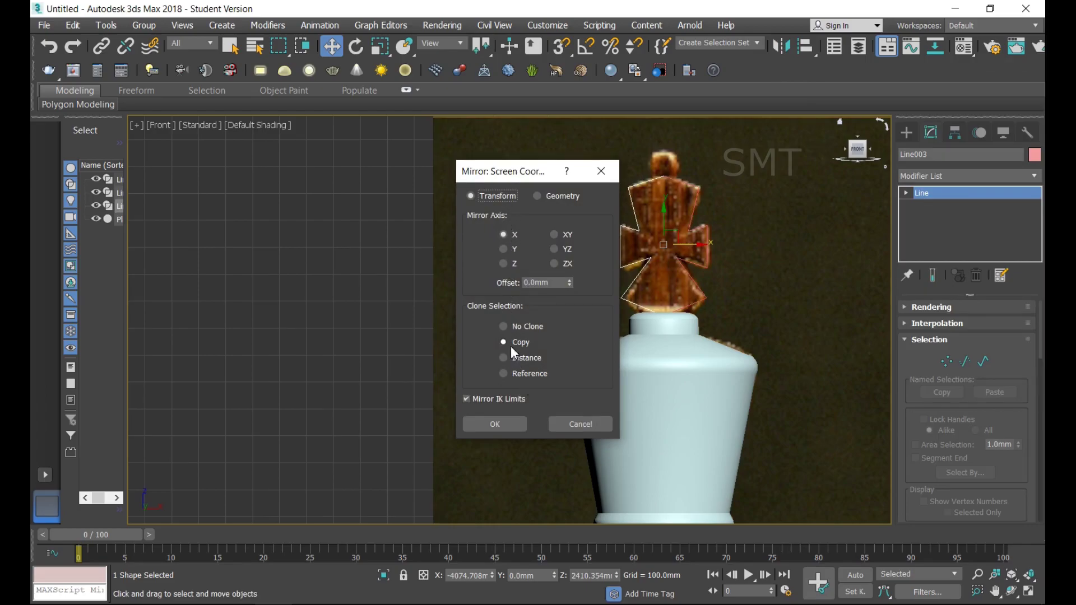
# Mirror a copy of the half-cross across X and attach both halves into Line003.
pyautogui.click(496, 429)
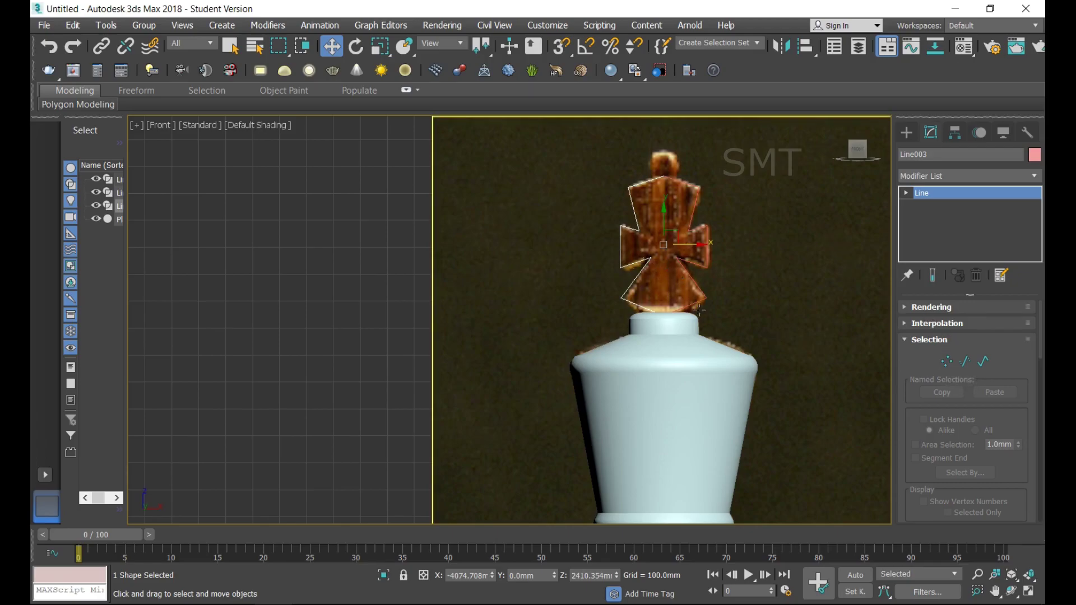
pyautogui.moveTo(1042, 347); pyautogui.dragTo(1041, 402)
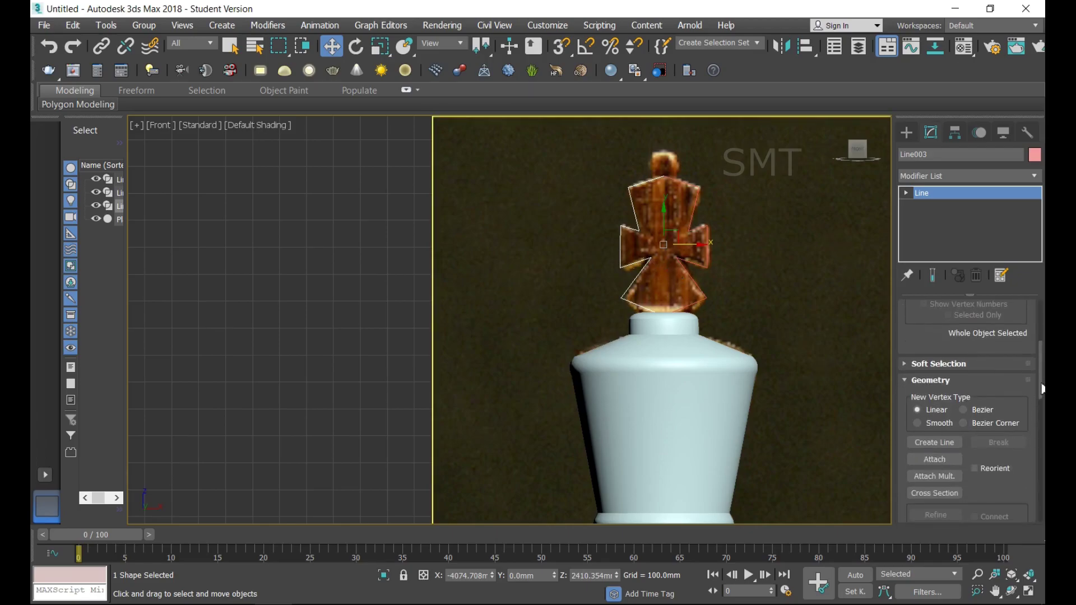
pyautogui.click(951, 382)
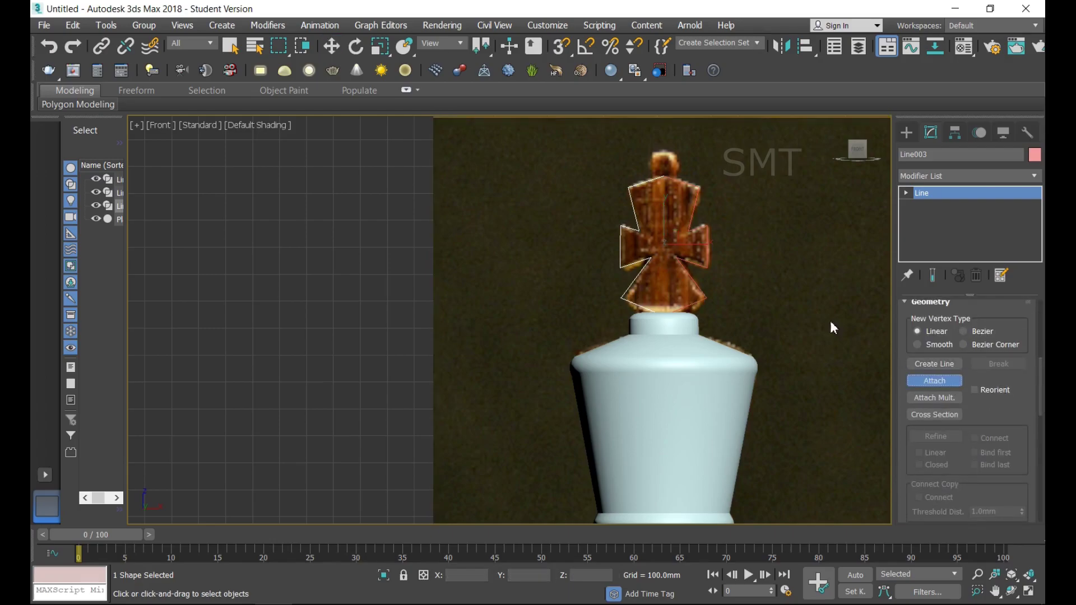
pyautogui.click(711, 265)
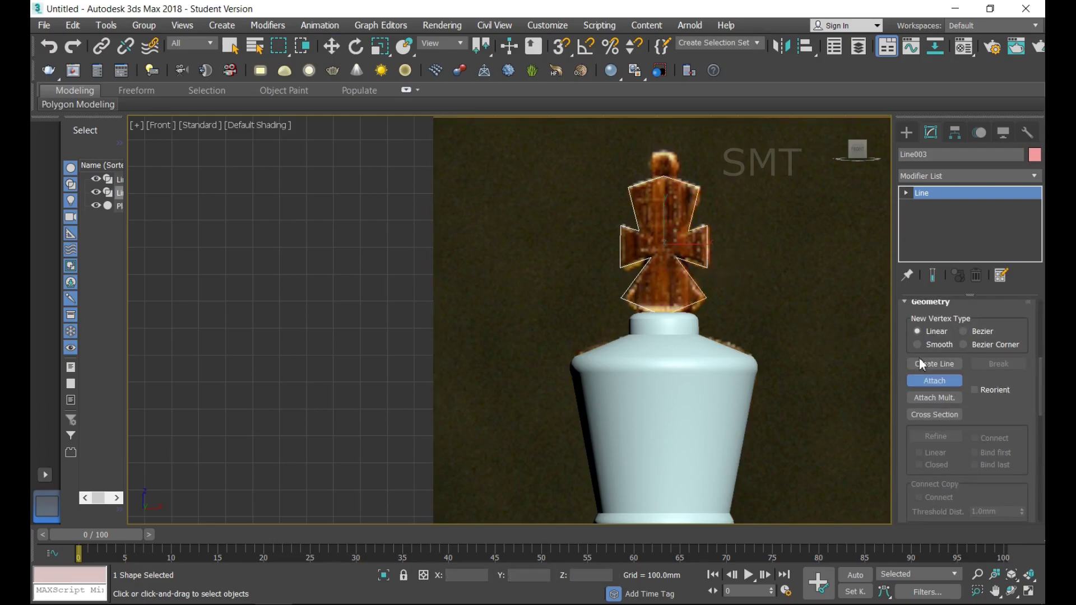
pyautogui.click(959, 383)
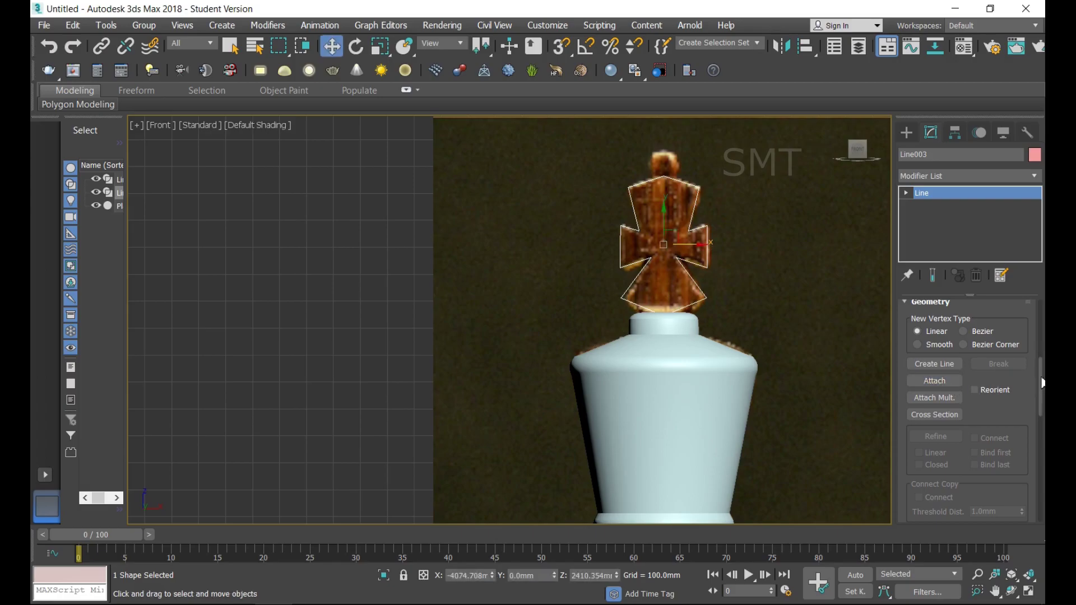
pyautogui.click(906, 193)
pyautogui.click(934, 206)
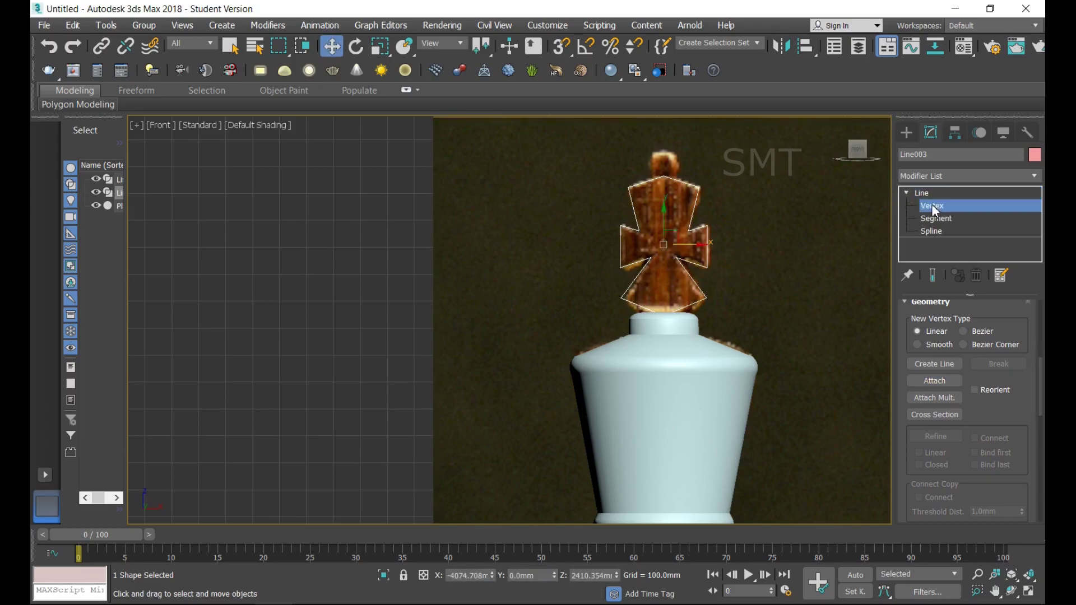
# Weld the overlapping vertices at the top of the cross outline.
pyautogui.scroll(3, 675, 171)
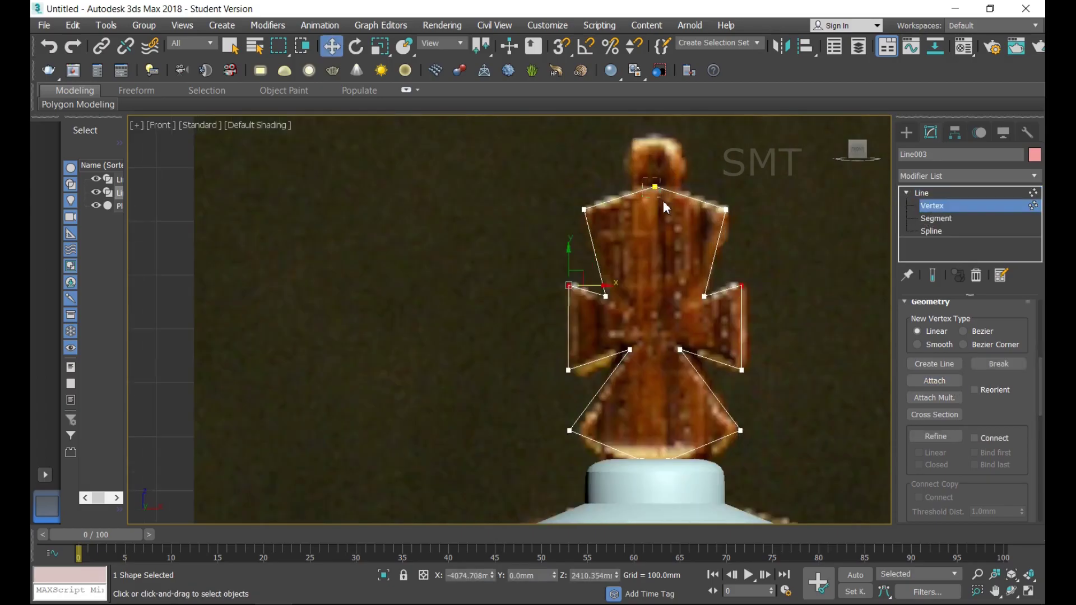
pyautogui.click(663, 200)
pyautogui.scroll(4, 966, 409)
pyautogui.scroll(1, 967, 409)
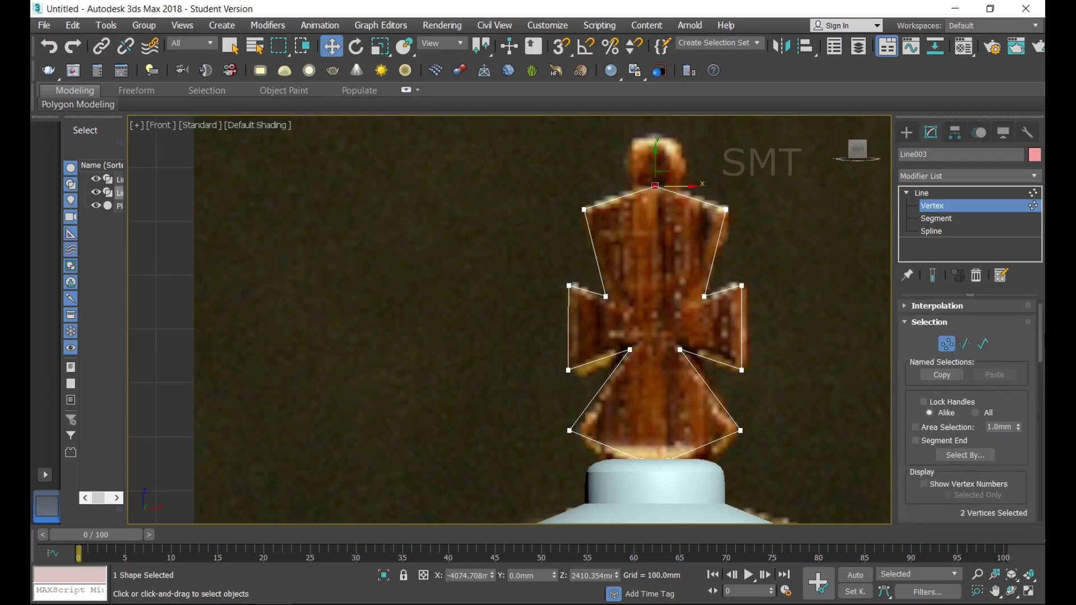
pyautogui.scroll(-2, 991, 441)
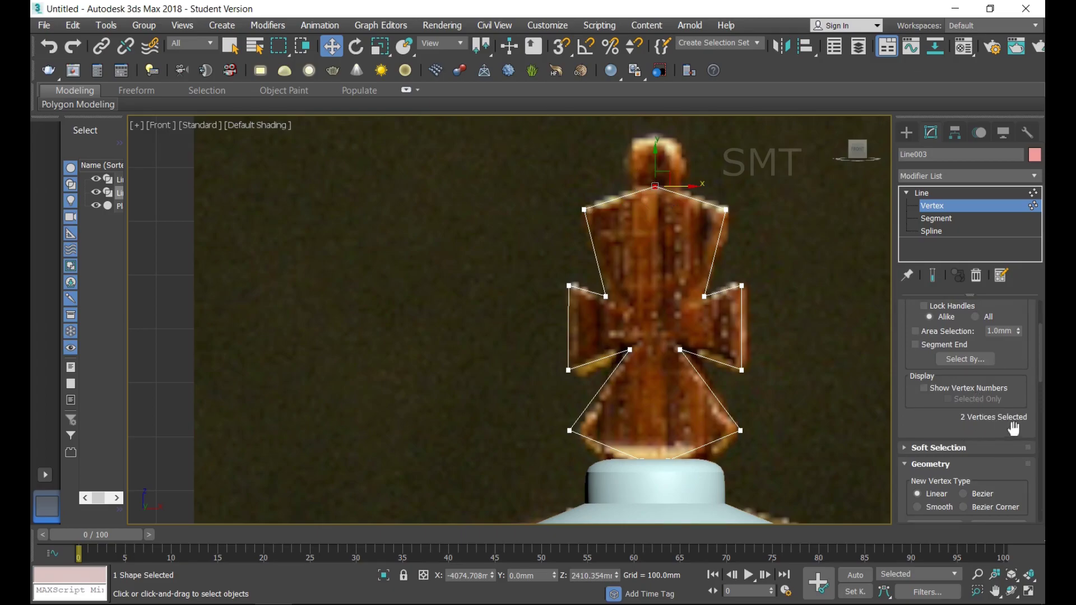
pyautogui.moveTo(1038, 366); pyautogui.dragTo(1041, 431)
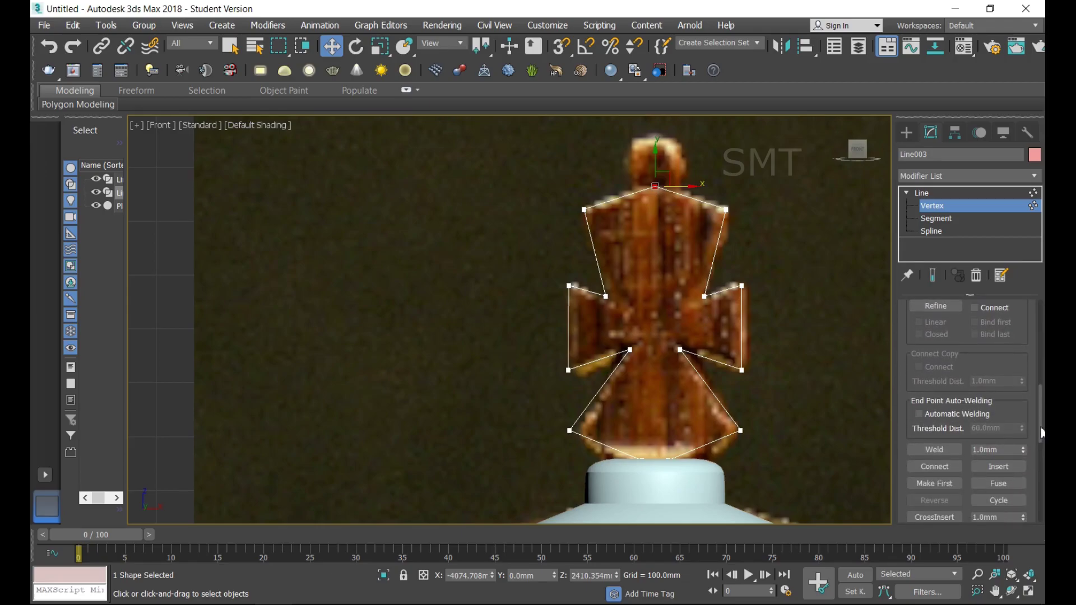
pyautogui.click(946, 448)
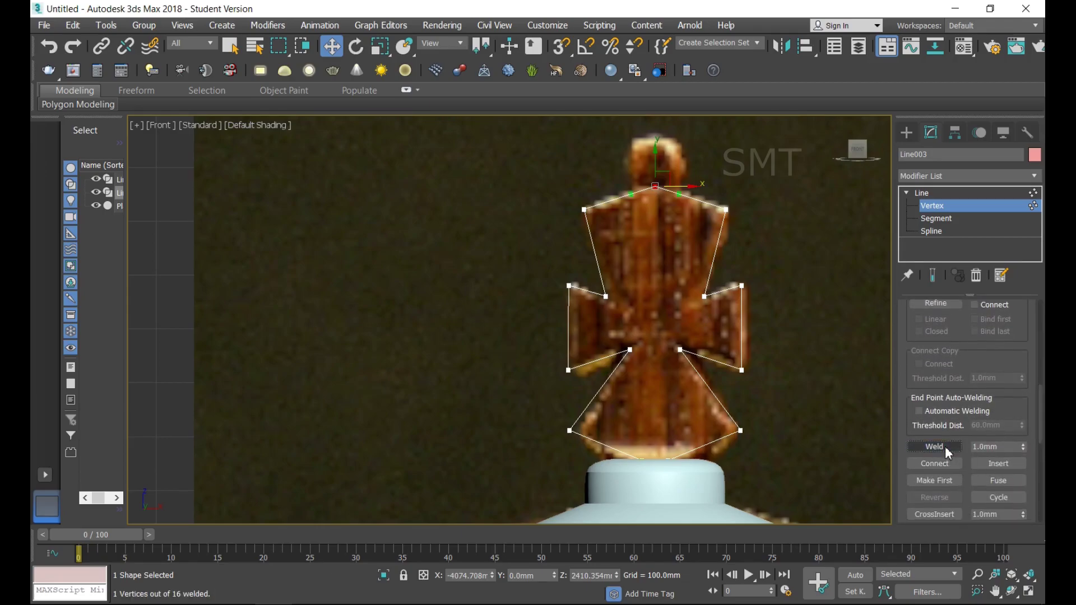
pyautogui.moveTo(1037, 420); pyautogui.dragTo(1039, 362)
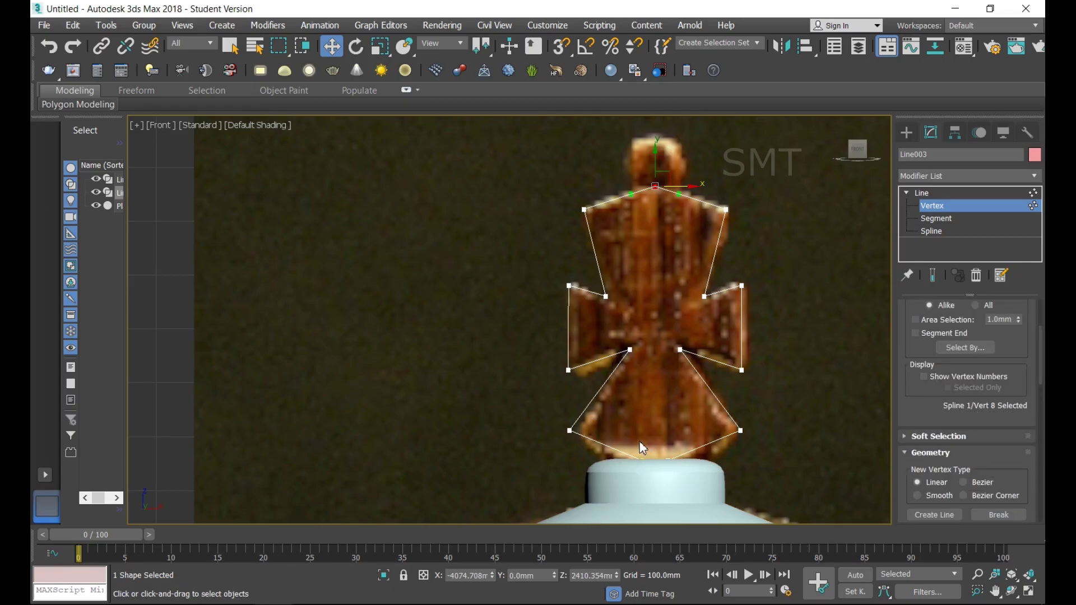
# Weld the bottom vertices with a 1121.0mm threshold, then deselect them.
pyautogui.moveTo(639, 442)
pyautogui.mouseDown()
pyautogui.moveTo(691, 490)
pyautogui.moveTo(672, 472)
pyautogui.mouseUp()
pyautogui.scroll(-5, 1038, 432)
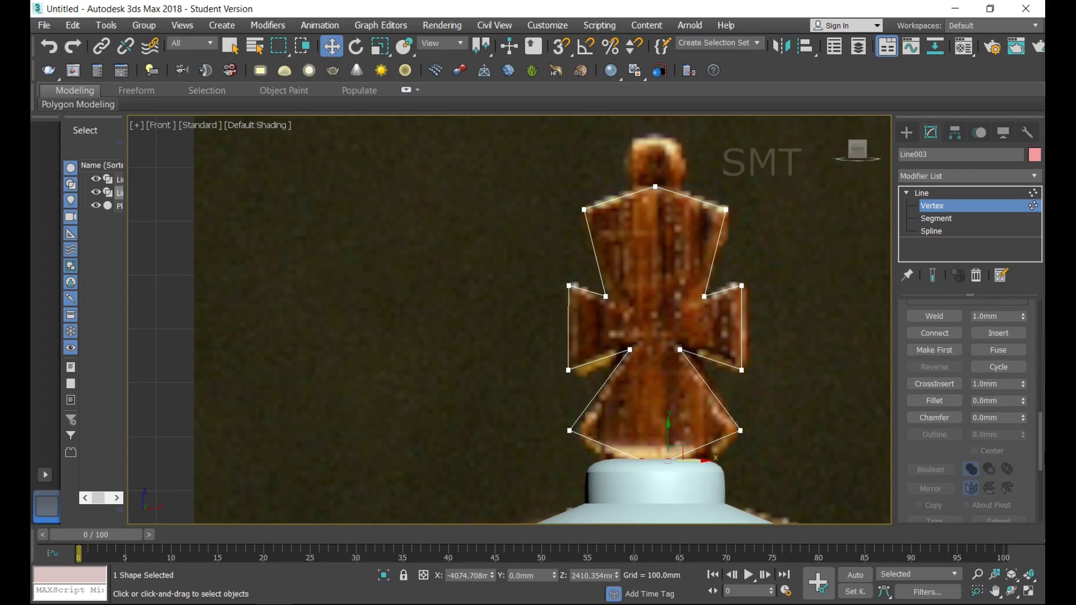
pyautogui.scroll(2, 1001, 425)
pyautogui.click(946, 365)
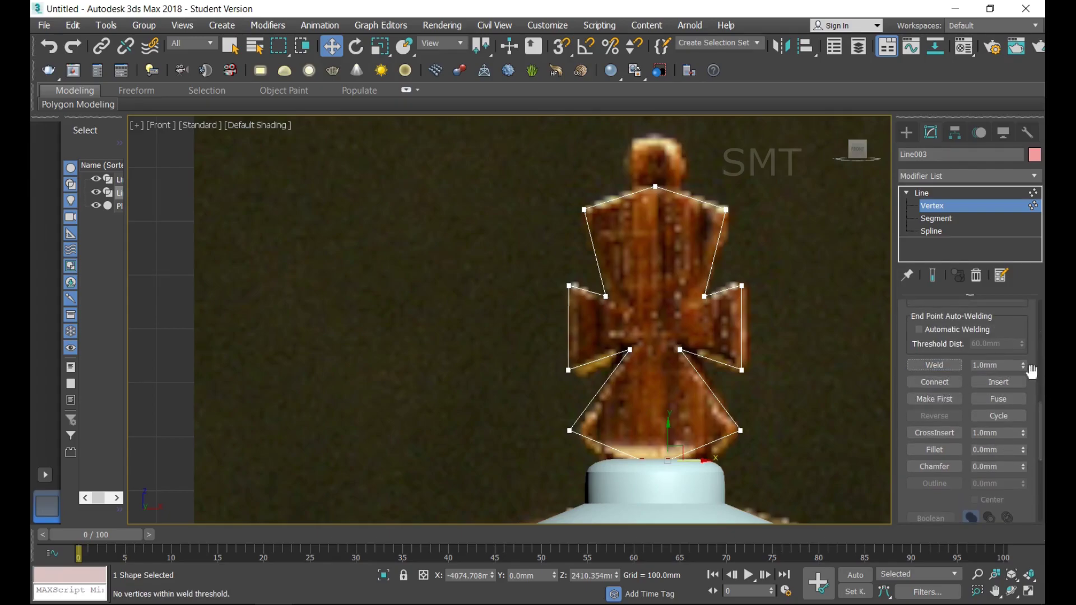
pyautogui.moveTo(1023, 369); pyautogui.dragTo(1018, 296)
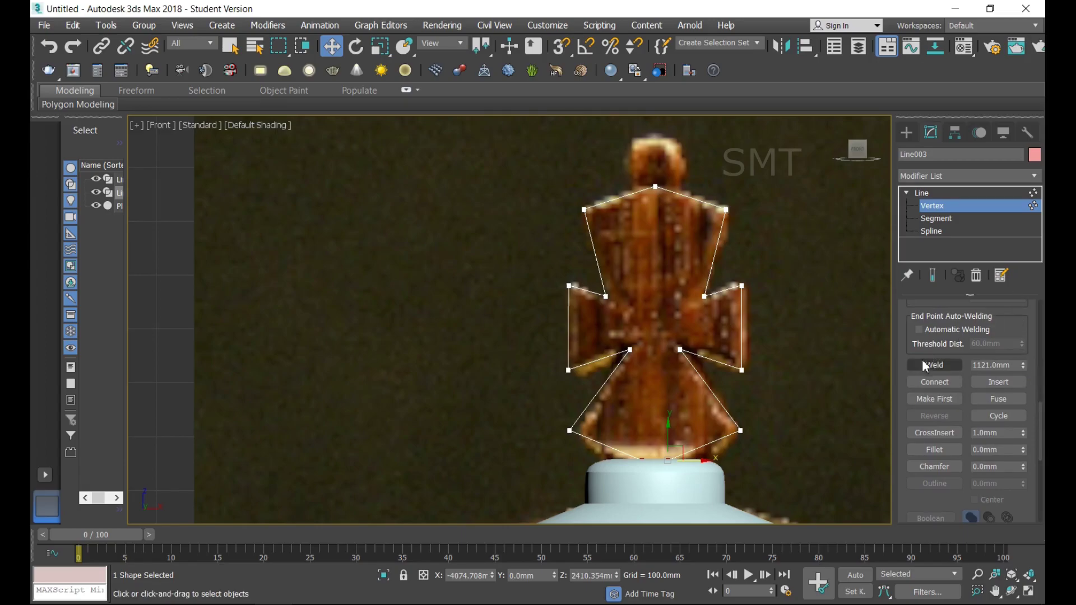
pyautogui.click(933, 368)
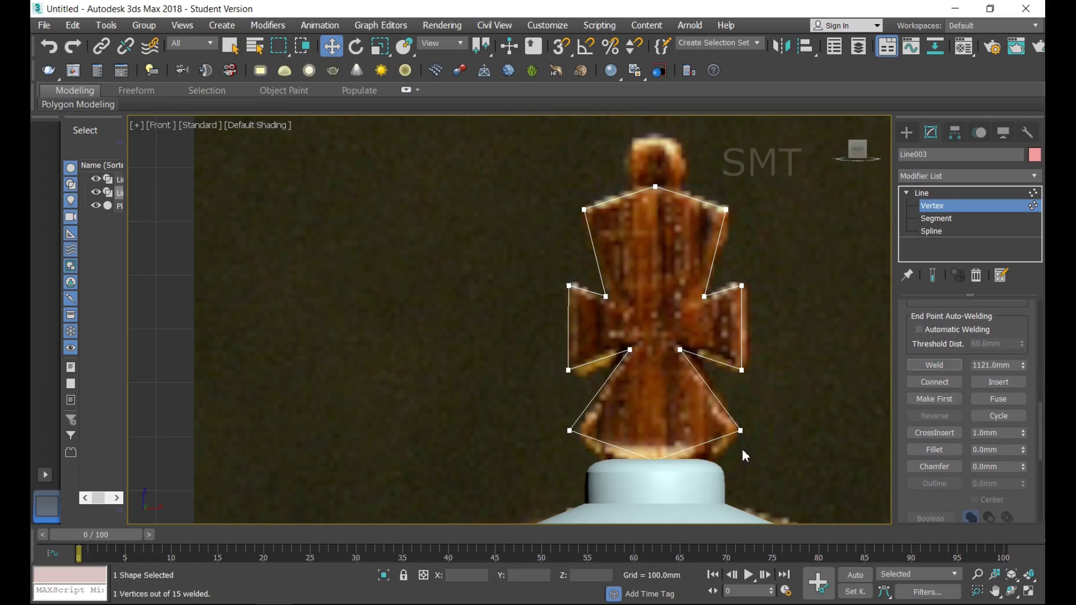
pyautogui.moveTo(642, 444); pyautogui.dragTo(692, 485)
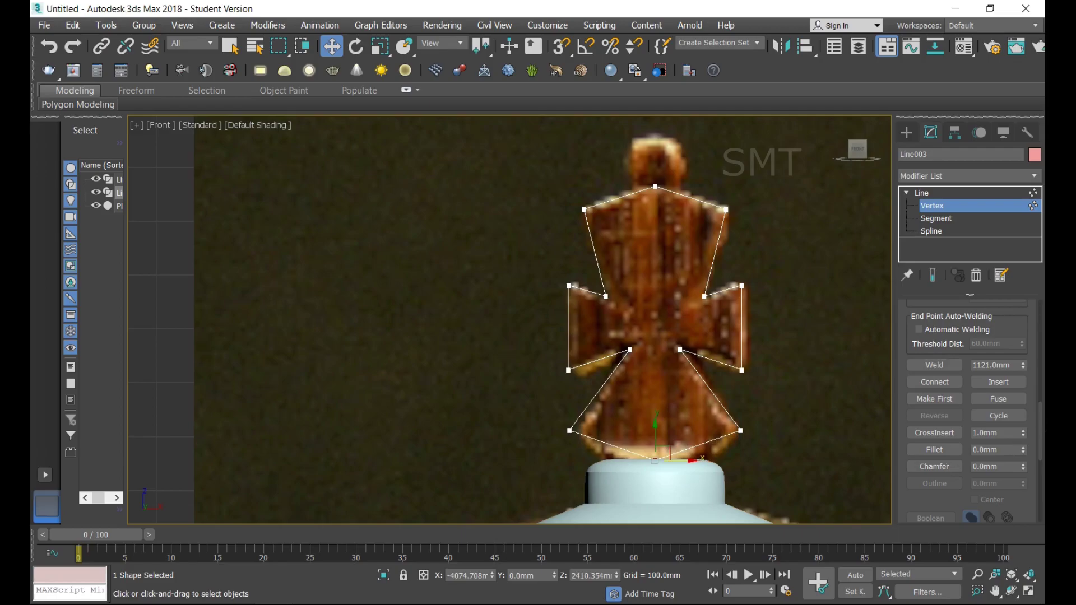
pyautogui.moveTo(1041, 443); pyautogui.dragTo(1037, 368)
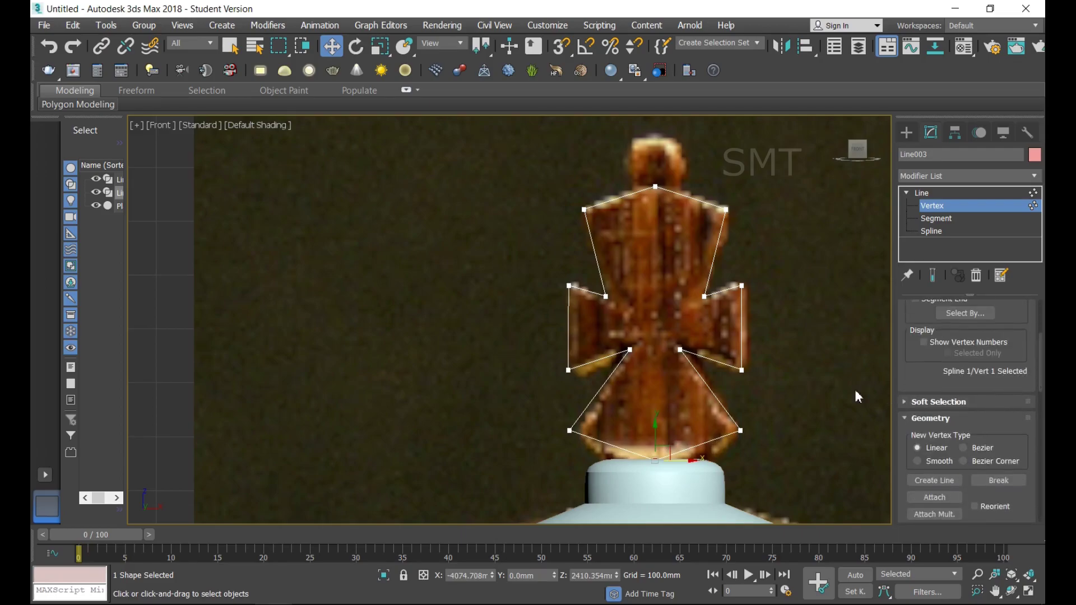
pyautogui.click(775, 389)
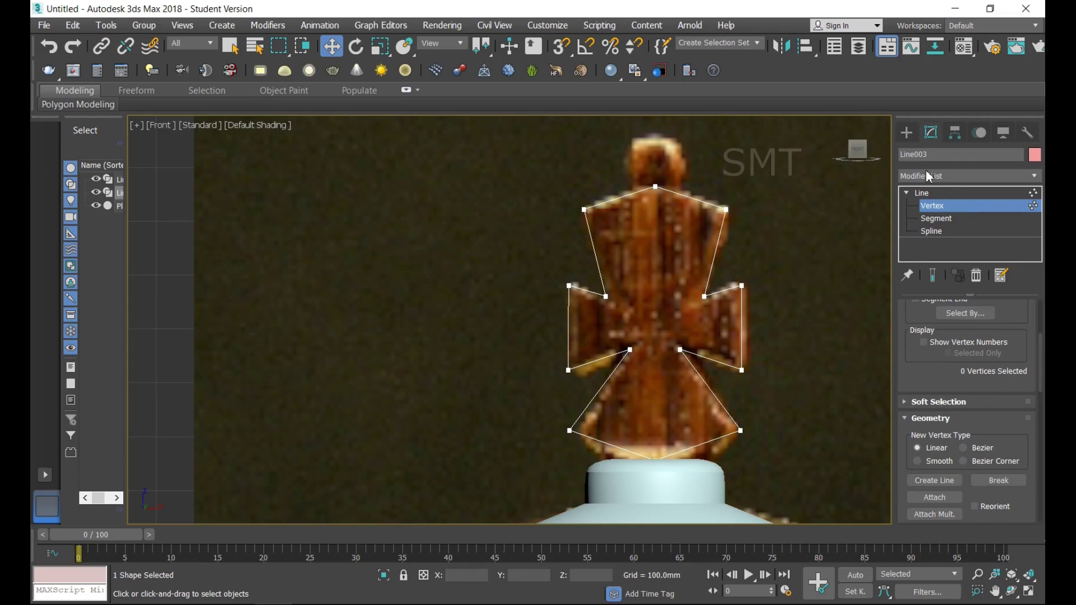
# Apply an Extrude modifier to the Line003 cross outline.
pyautogui.click(930, 193)
pyautogui.click(942, 177)
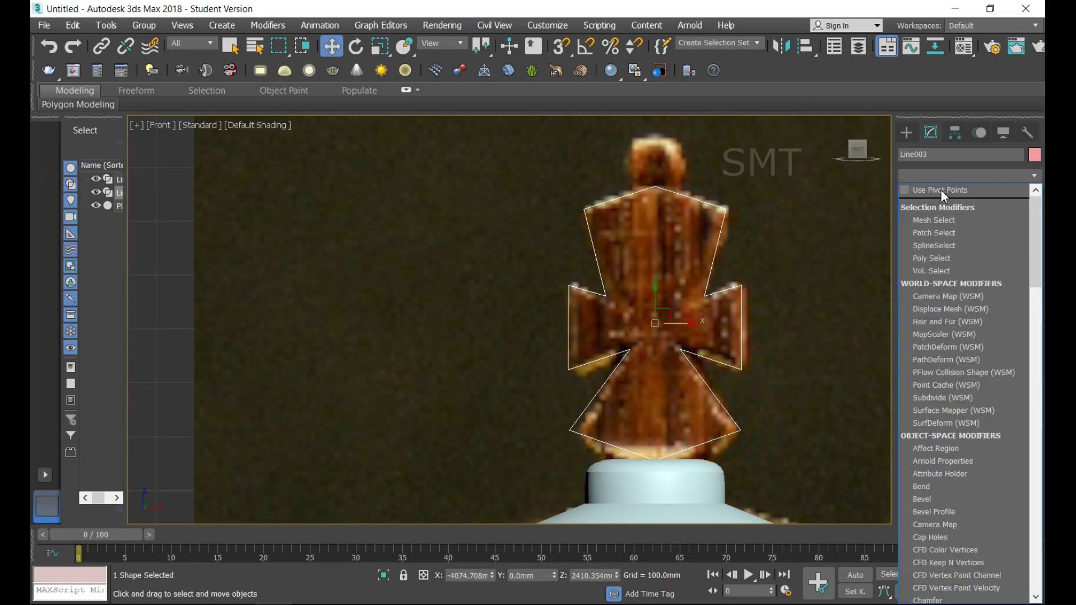
pyautogui.press('e')
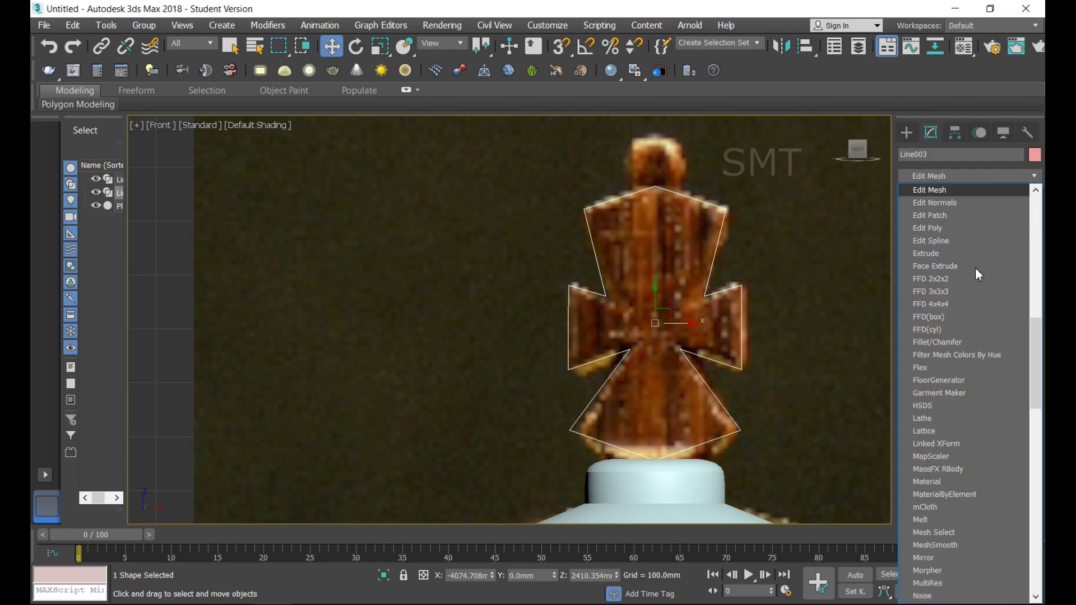
pyautogui.click(954, 253)
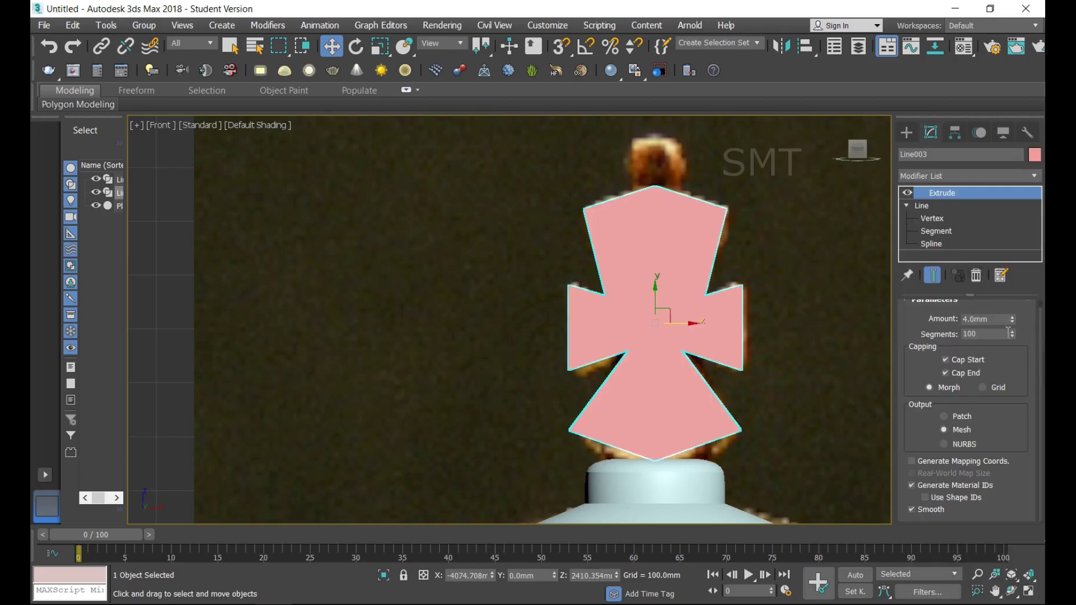
pyautogui.click(1030, 594)
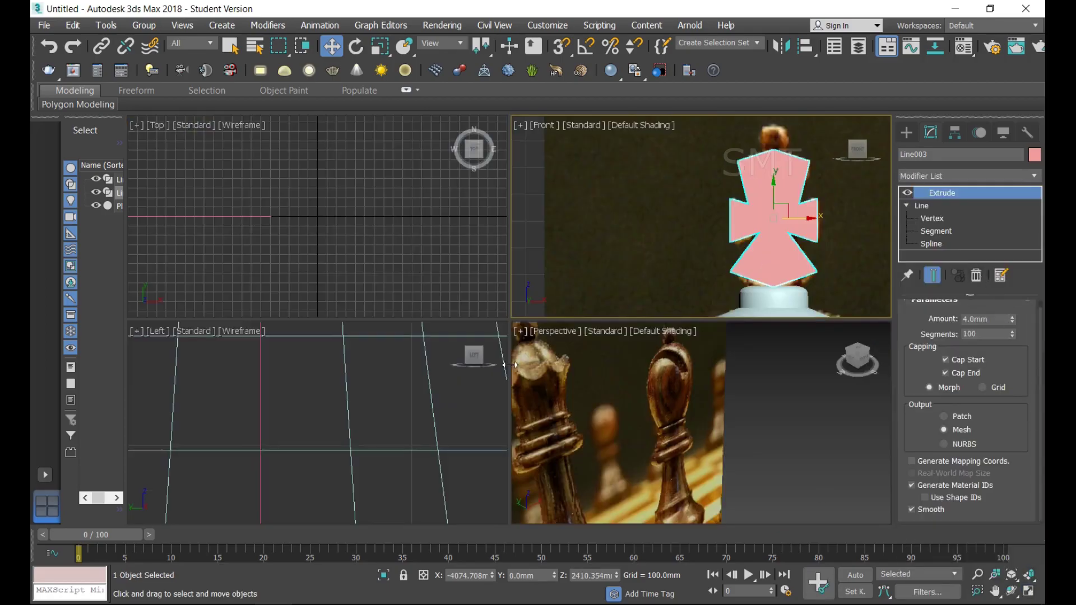
# Zoom and orbit the view to inspect the extruded cross edge-on.
pyautogui.scroll(-3, 410, 429)
pyautogui.scroll(-3, 410, 430)
pyautogui.scroll(-2, 409, 403)
pyautogui.scroll(-2, 408, 381)
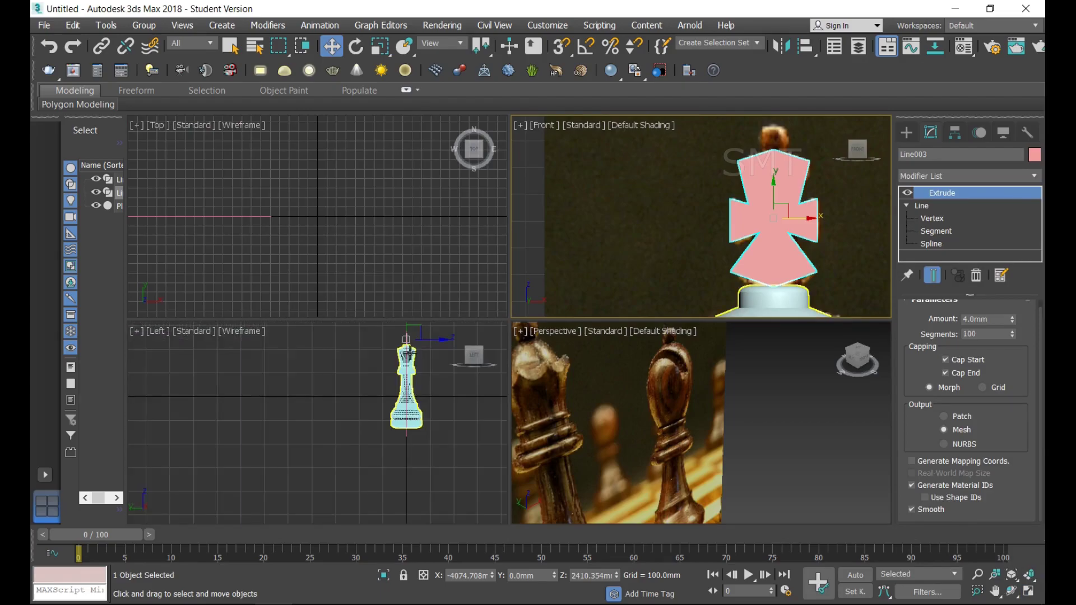
pyautogui.scroll(3, 408, 352)
pyautogui.scroll(3, 392, 355)
pyautogui.scroll(2, 392, 357)
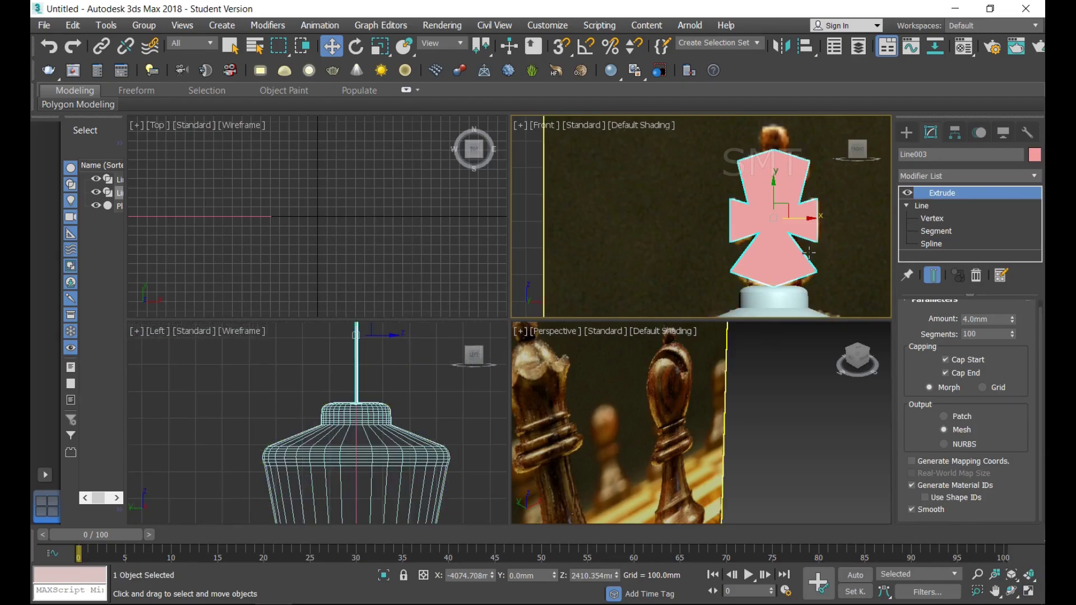
pyautogui.scroll(-3, 808, 252)
pyautogui.scroll(-3, 796, 235)
pyautogui.scroll(-2, 784, 224)
pyautogui.scroll(2, 780, 217)
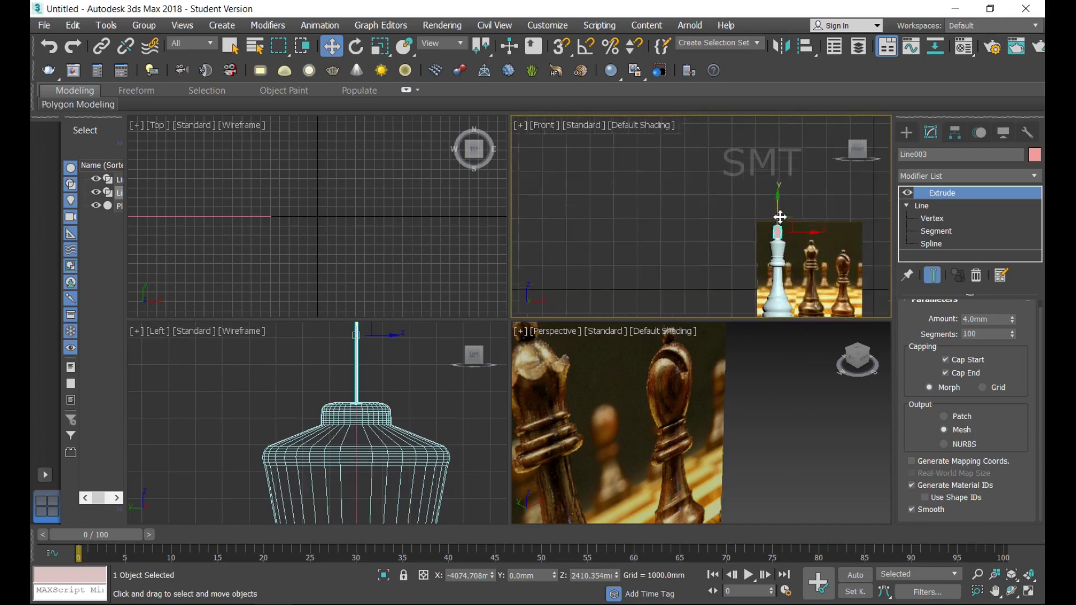
pyautogui.scroll(2, 780, 217)
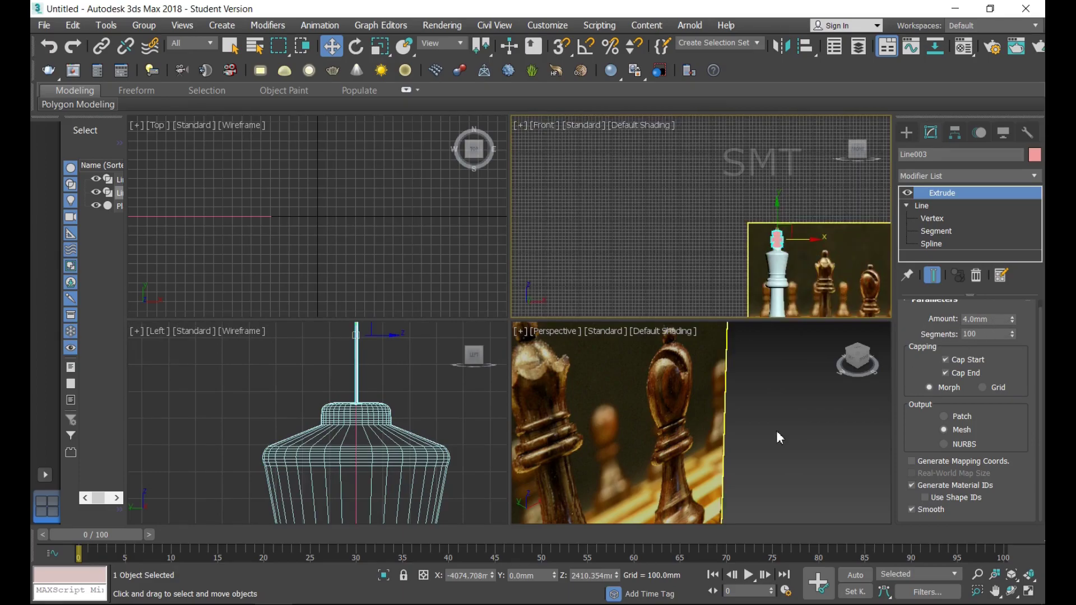
pyautogui.scroll(-3, 773, 425)
pyautogui.scroll(-2, 768, 422)
pyautogui.scroll(2, 691, 408)
pyautogui.scroll(2, 723, 417)
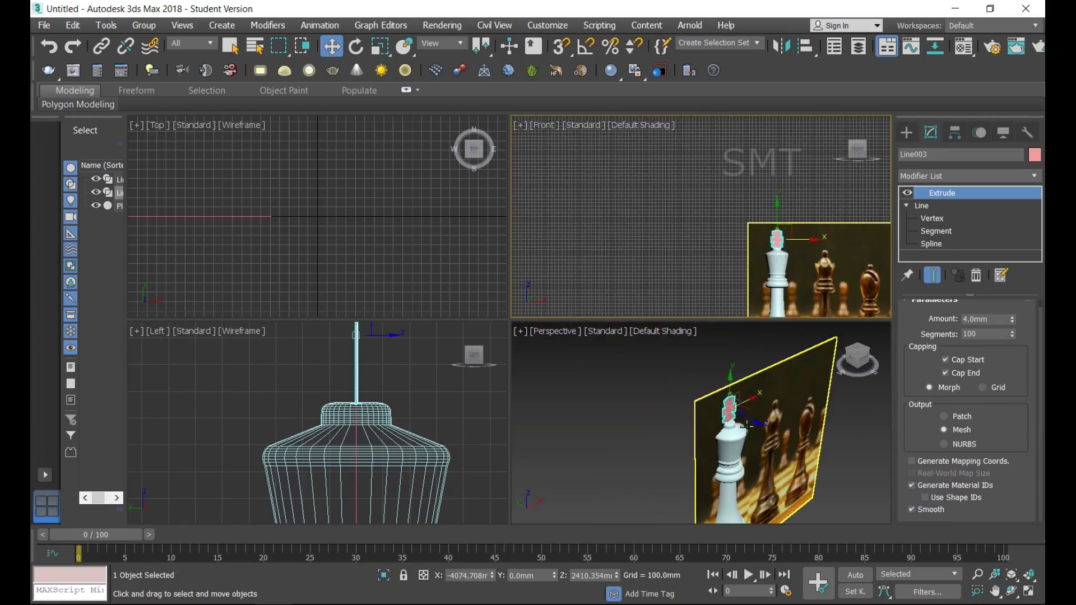
pyautogui.scroll(2, 734, 411)
pyautogui.keyDown('alt'); pyautogui.moveTo(828, 415); pyautogui.dragTo(672, 417, button='middle'); pyautogui.keyUp('alt')
pyautogui.scroll(-5, 392, 226)
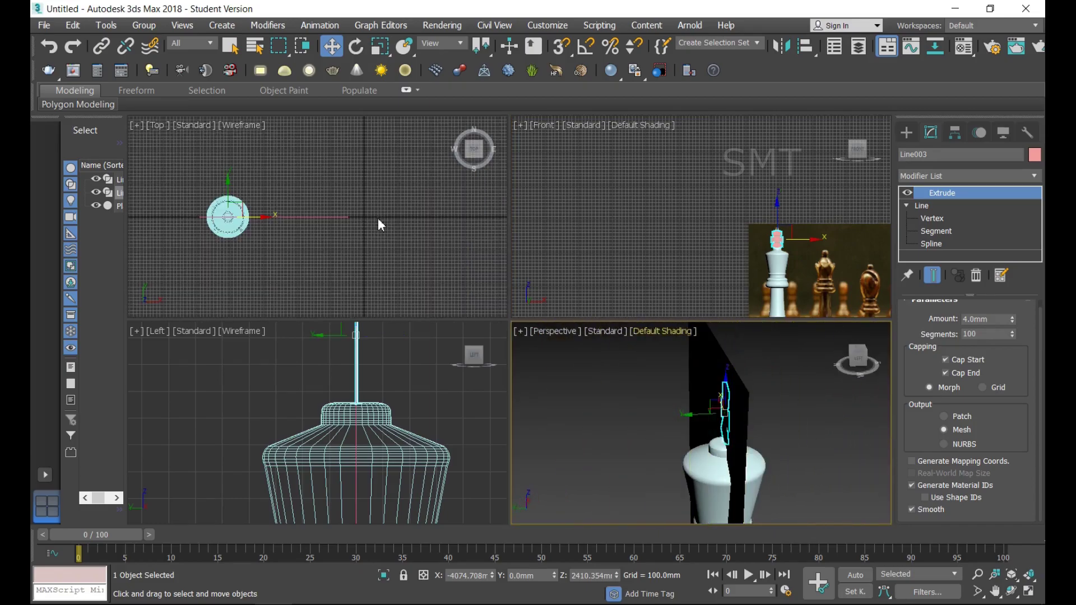
pyautogui.scroll(-3, 386, 219)
pyautogui.scroll(5, 296, 214)
pyautogui.scroll(2, 296, 215)
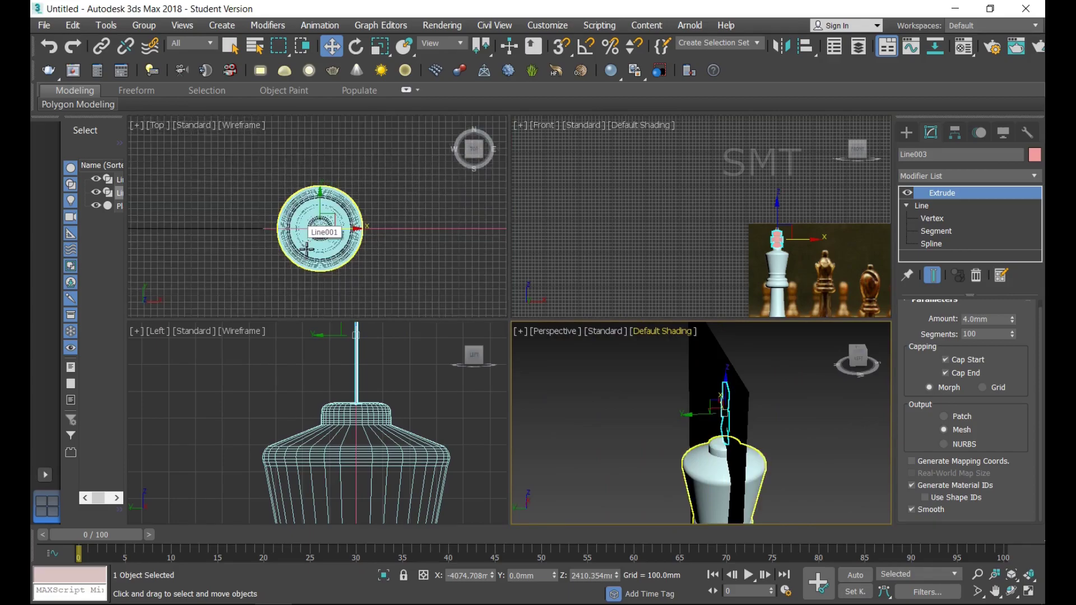
pyautogui.scroll(4, 305, 249)
pyautogui.scroll(1, 347, 238)
pyautogui.scroll(2, 354, 236)
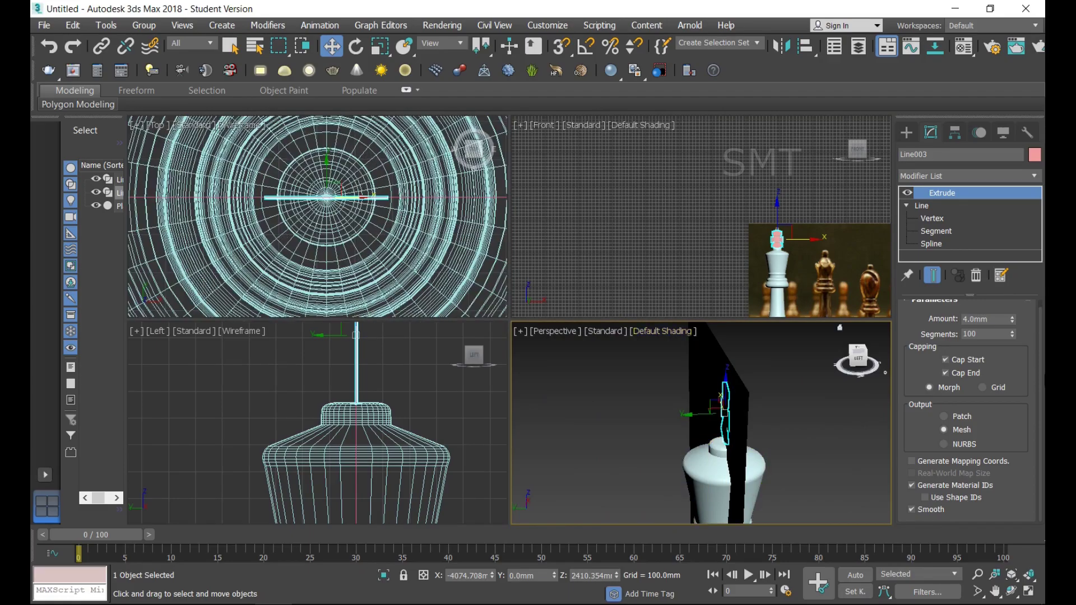
# Set the Extrude amount to 6.0mm and deselect the cross.
pyautogui.moveTo(999, 320); pyautogui.dragTo(901, 322)
pyautogui.write('6')
pyautogui.press('Return')
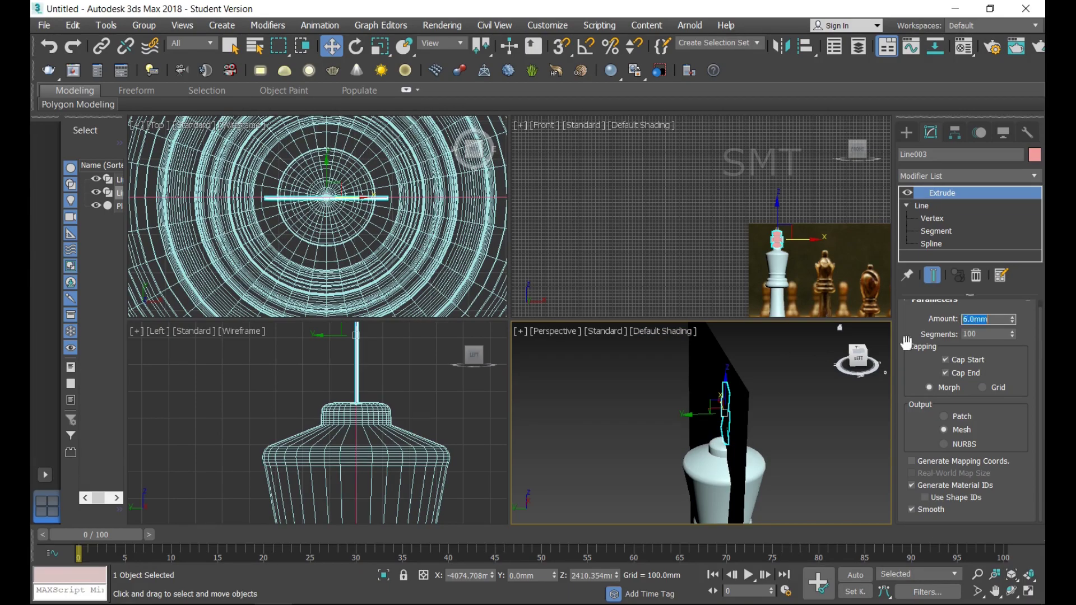
pyautogui.click(799, 429)
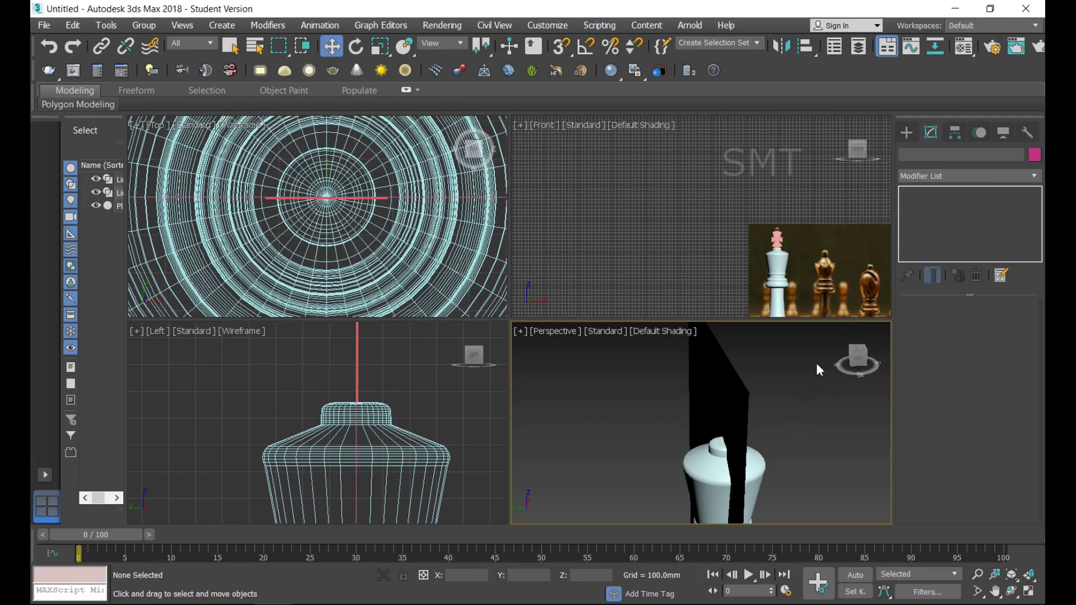
pyautogui.scroll(2, 771, 222)
pyautogui.scroll(1, 779, 238)
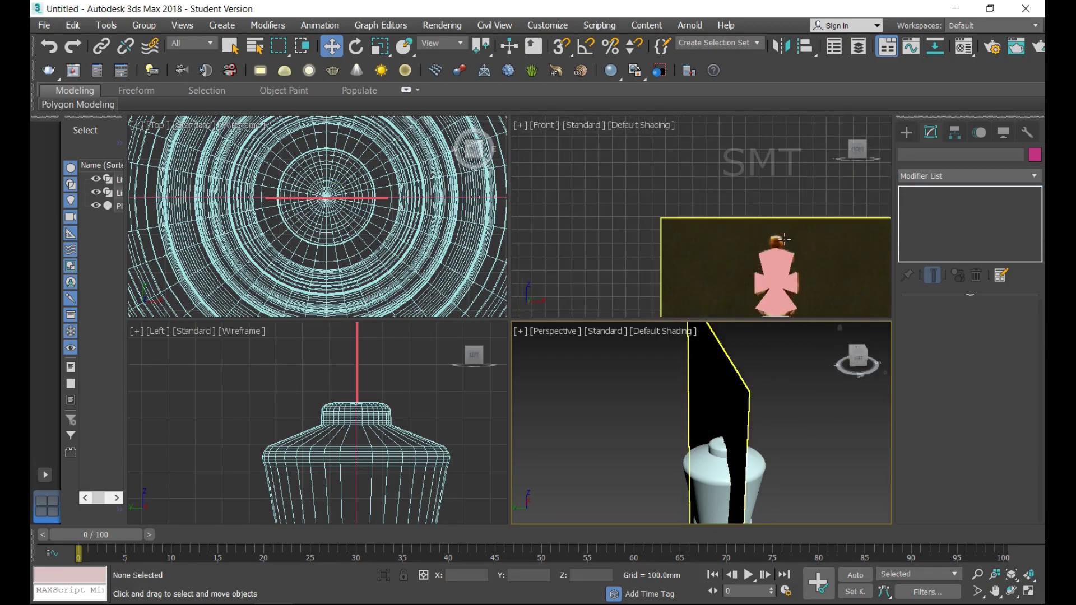
pyautogui.scroll(1, 787, 250)
pyautogui.scroll(1, 790, 257)
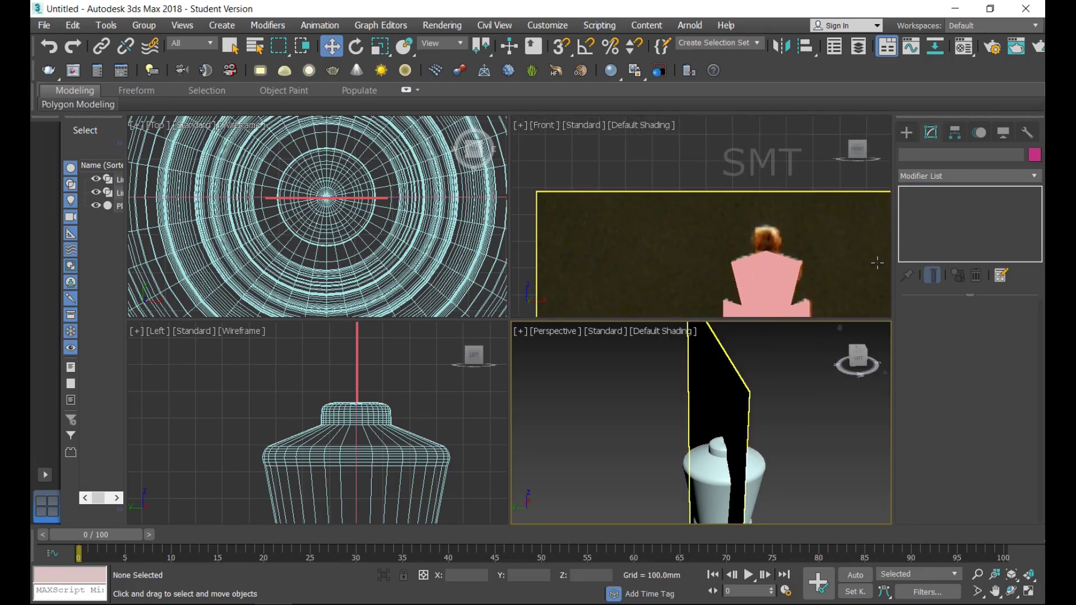
# Create a small sphere and move it up onto the top of the cross.
pyautogui.click(906, 132)
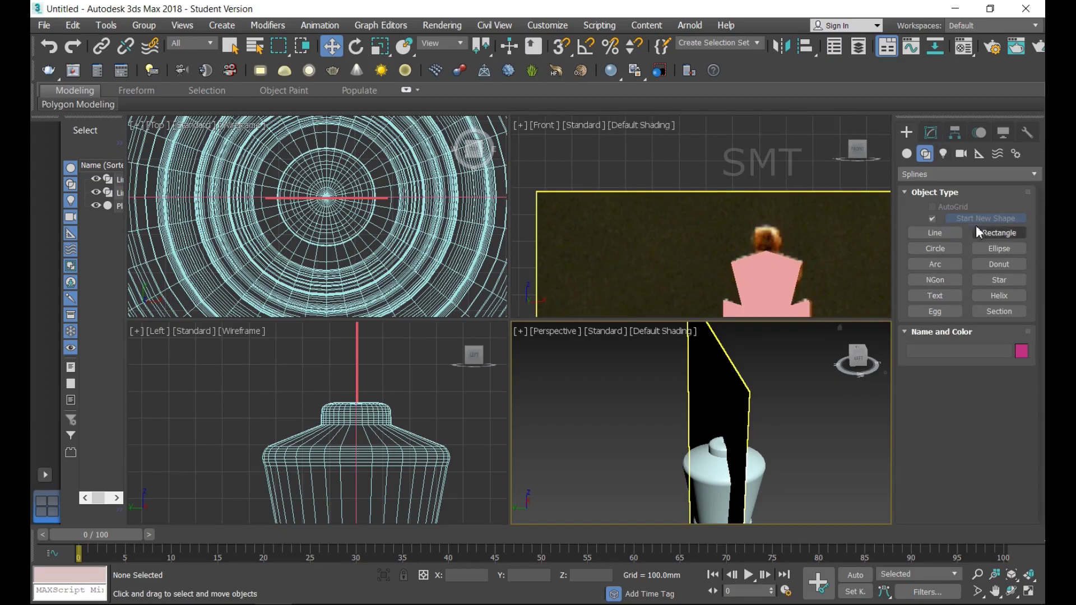
pyautogui.click(915, 155)
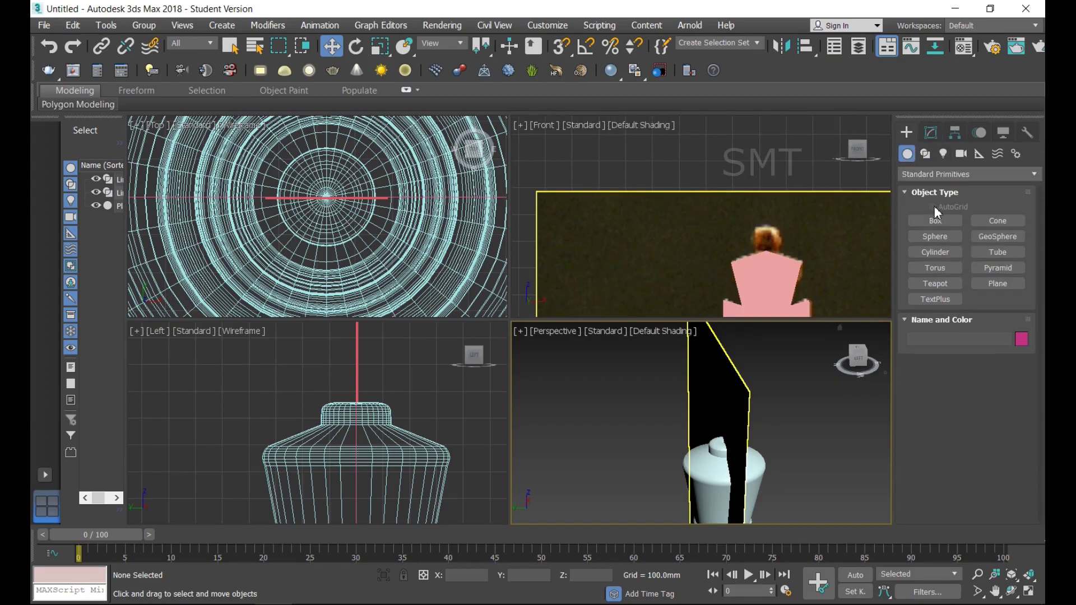
pyautogui.click(934, 236)
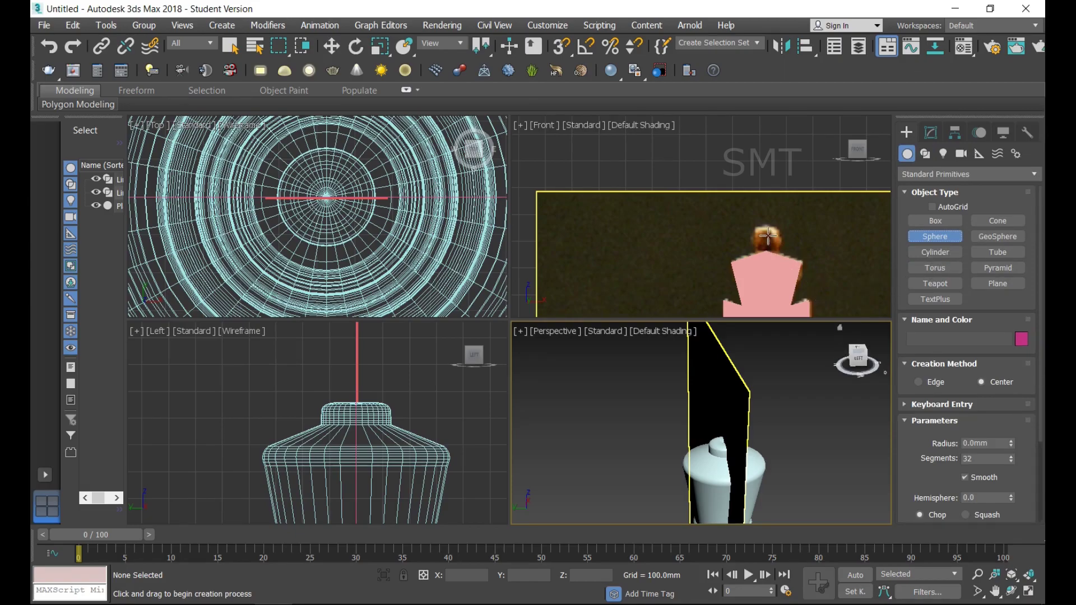
pyautogui.moveTo(767, 238); pyautogui.dragTo(775, 251)
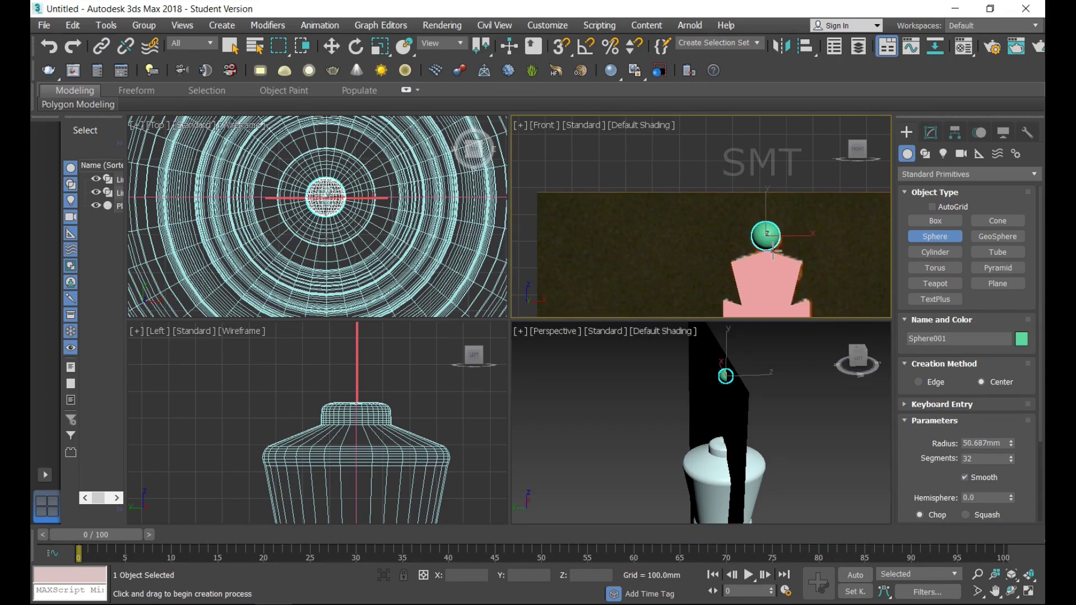
pyautogui.click(332, 51)
pyautogui.moveTo(765, 216); pyautogui.dragTo(766, 213)
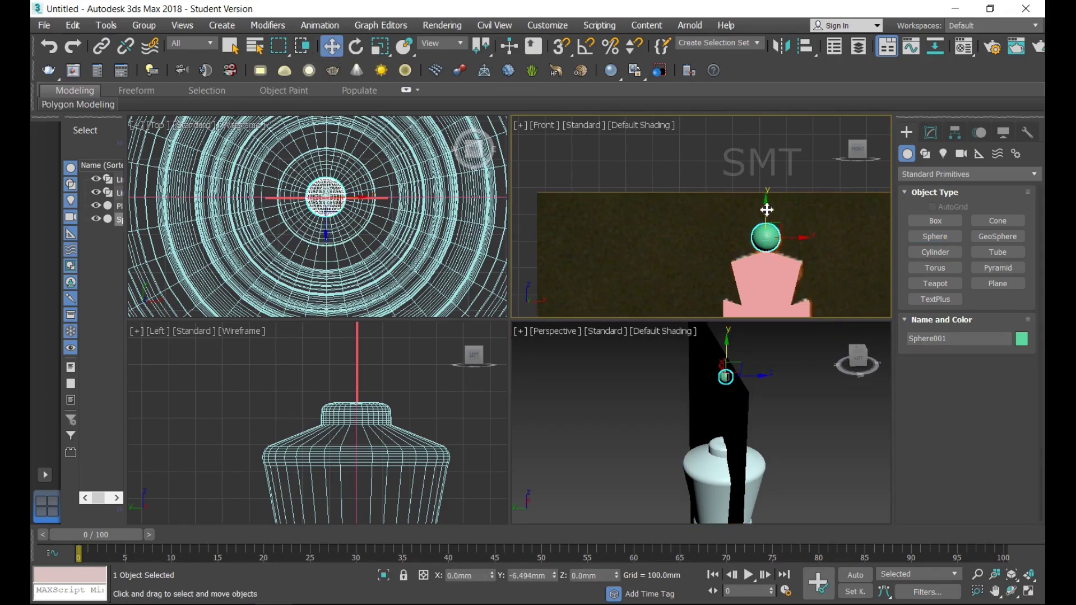
# Clear the selection and turn the perspective view to face the front.
pyautogui.scroll(-2, 773, 289)
pyautogui.scroll(-1, 772, 296)
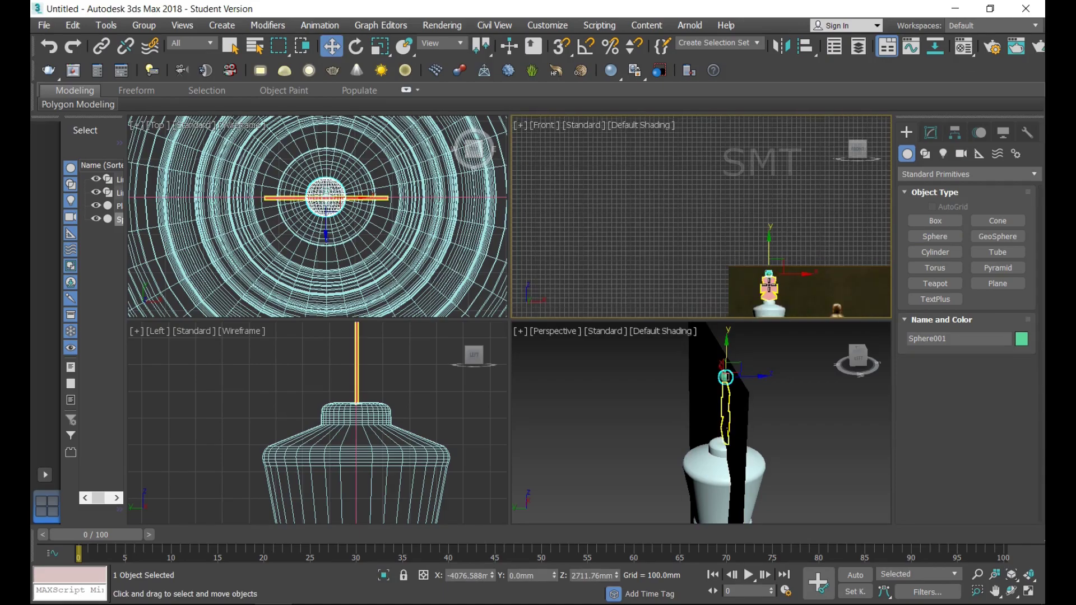
pyautogui.scroll(-1, 770, 305)
pyautogui.scroll(2, 771, 305)
pyautogui.scroll(2, 770, 306)
pyautogui.click(797, 449)
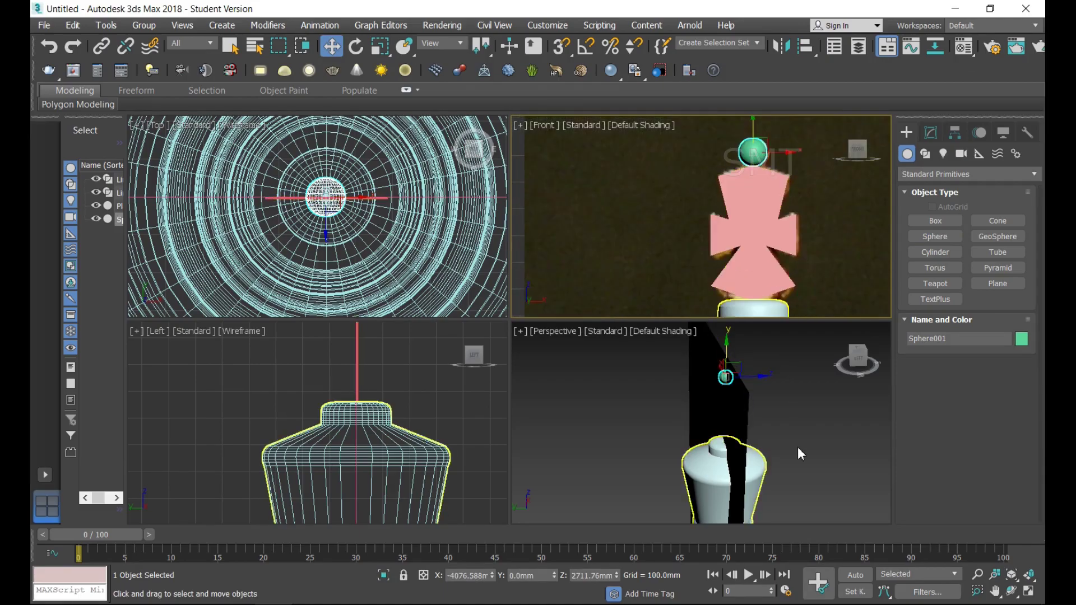
pyautogui.click(852, 357)
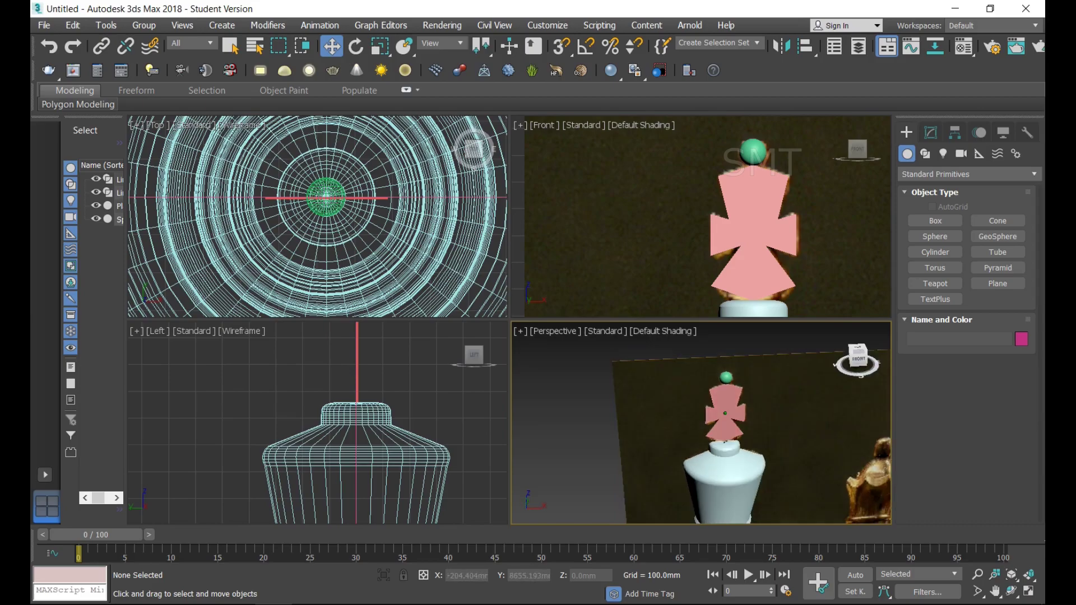
# Hide the chessboard reference plane Plane001 with Hide Selection.
pyautogui.scroll(-2, 761, 470)
pyautogui.scroll(-2, 796, 468)
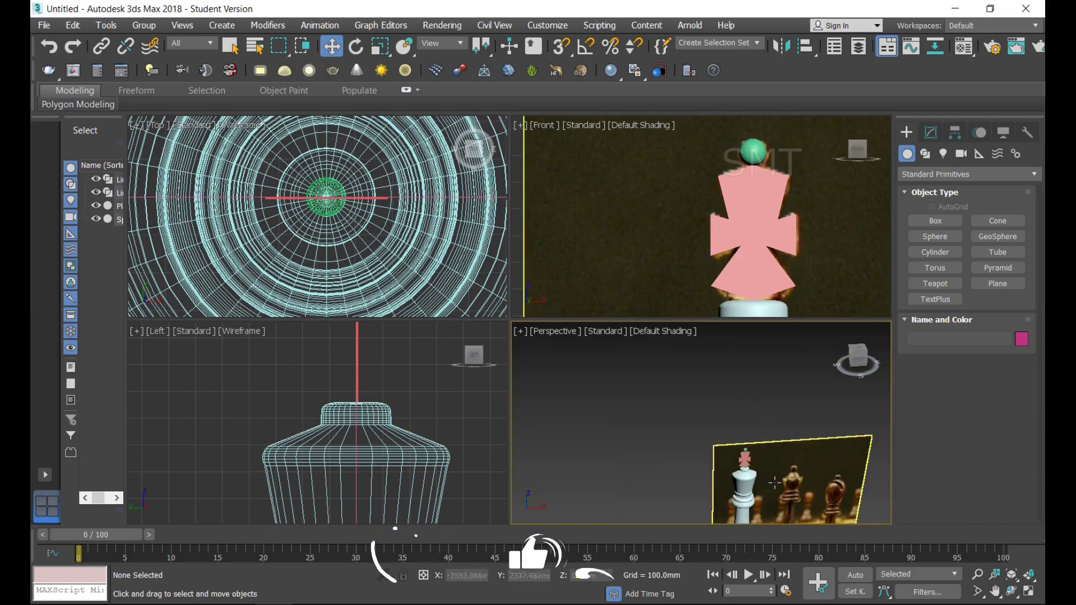
pyautogui.scroll(-1, 829, 464)
pyautogui.click(829, 464)
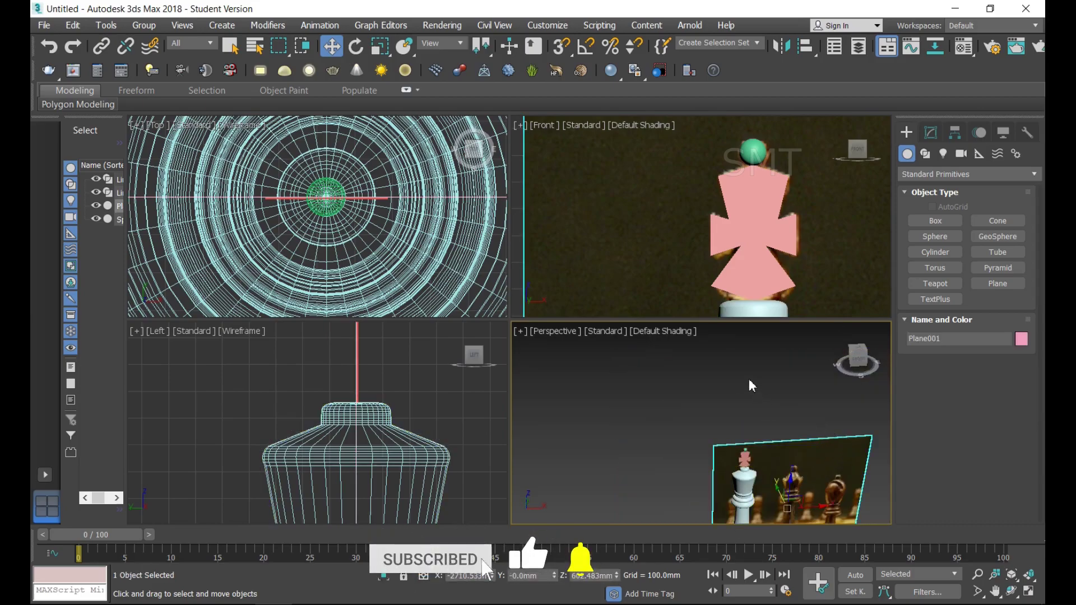
pyautogui.rightClick(751, 357)
pyautogui.click(784, 291)
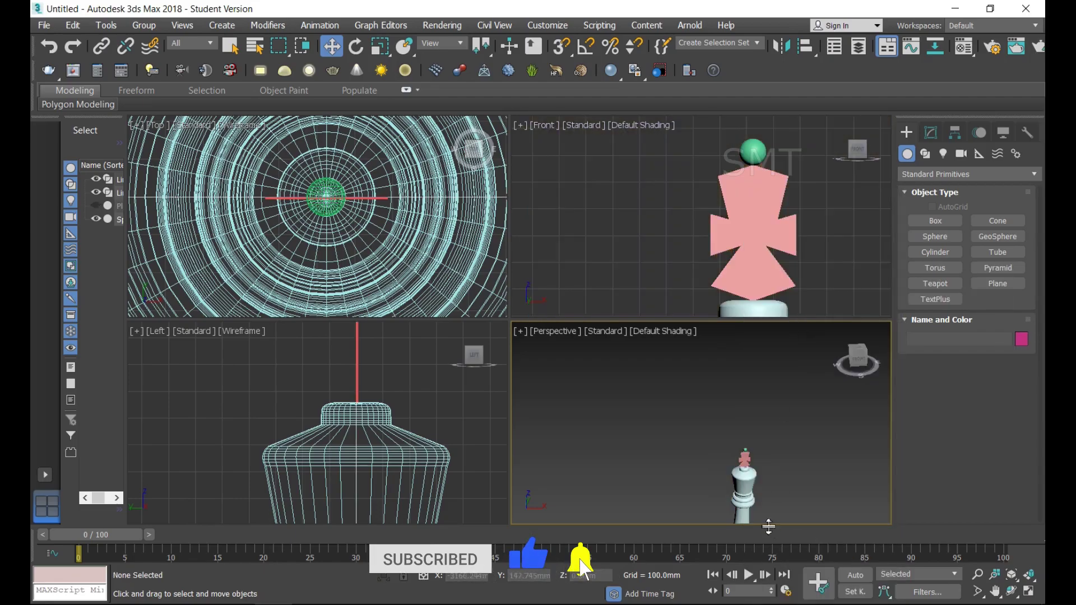
pyautogui.scroll(3, 745, 479)
# Increase the cross shape's Extrude amount to 46mm.
pyautogui.click(729, 386)
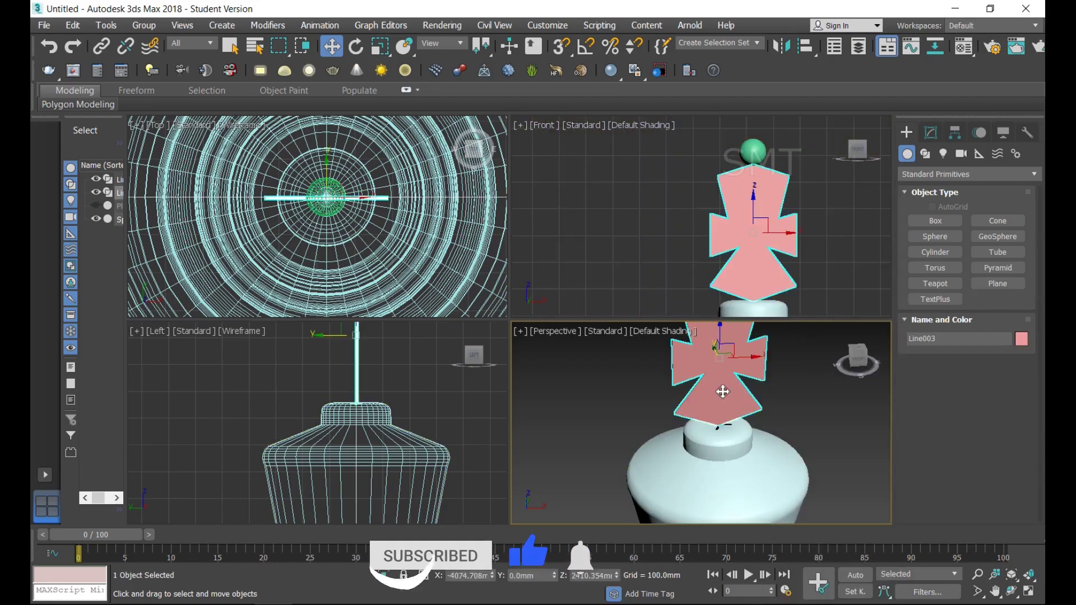
pyautogui.click(931, 133)
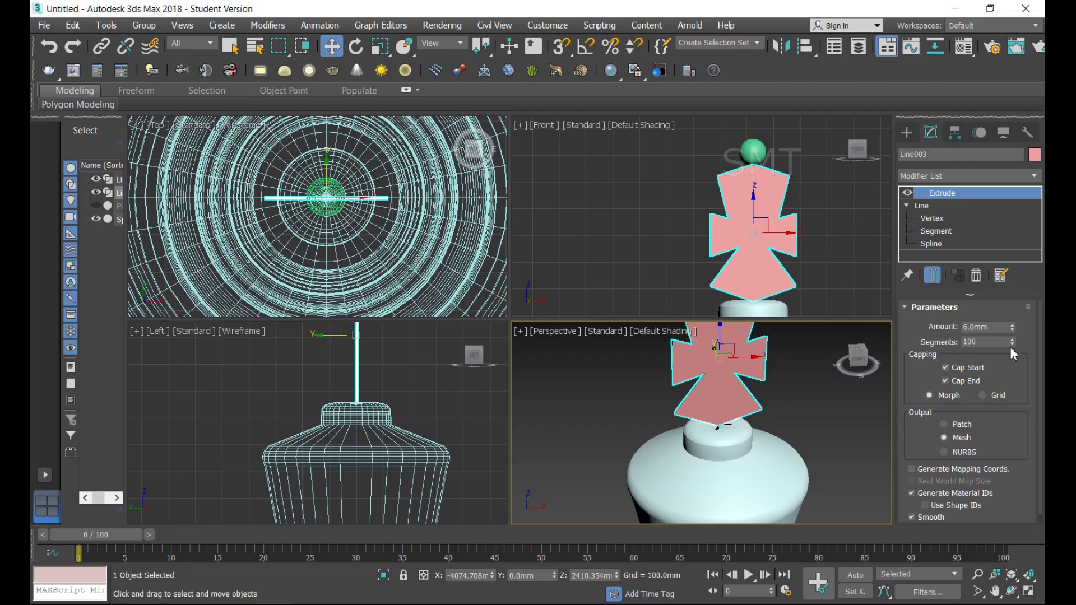
pyautogui.moveTo(1013, 329); pyautogui.dragTo(1013, 324)
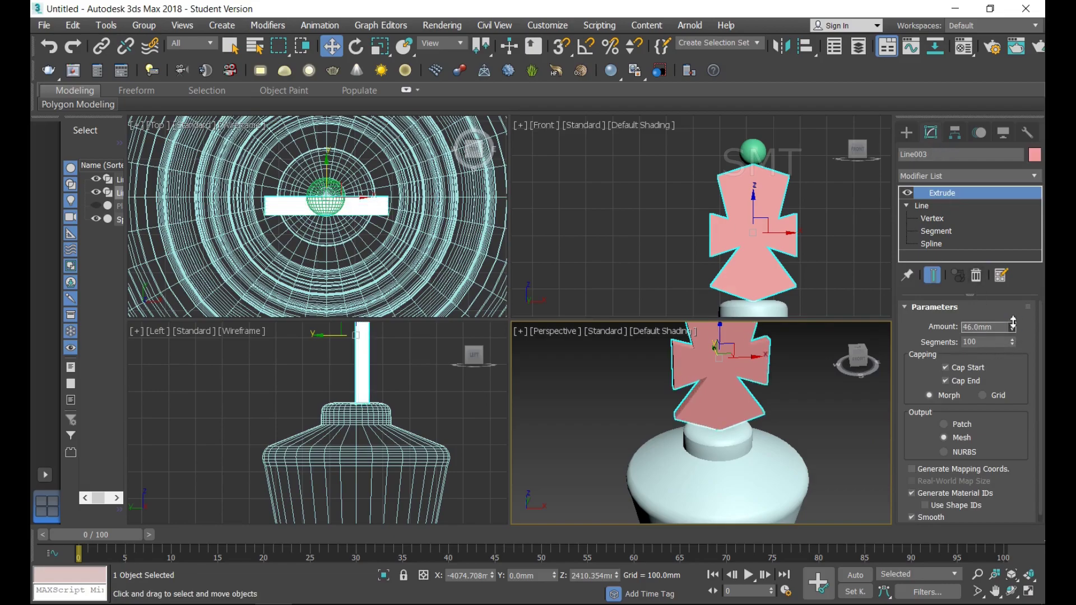
pyautogui.scroll(-3, 787, 426)
pyautogui.scroll(2, 763, 404)
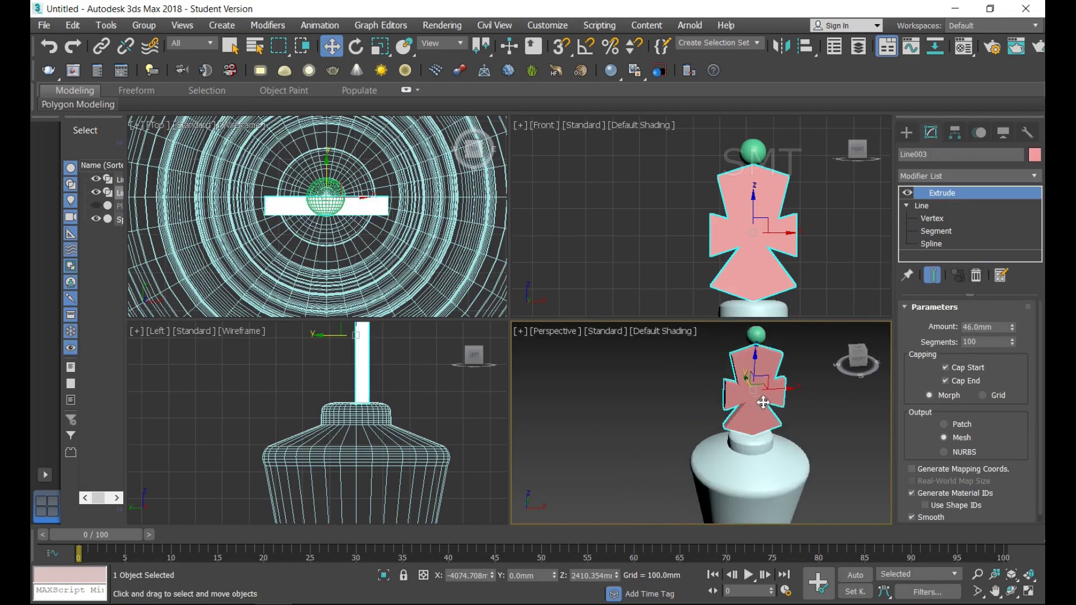
pyautogui.scroll(1, 763, 406)
# Move the cross (Line003) along Y to centre it over the king's body.
pyautogui.moveTo(855, 358)
pyautogui.mouseDown()
pyautogui.moveTo(867, 357)
pyautogui.moveTo(857, 361)
pyautogui.mouseUp()
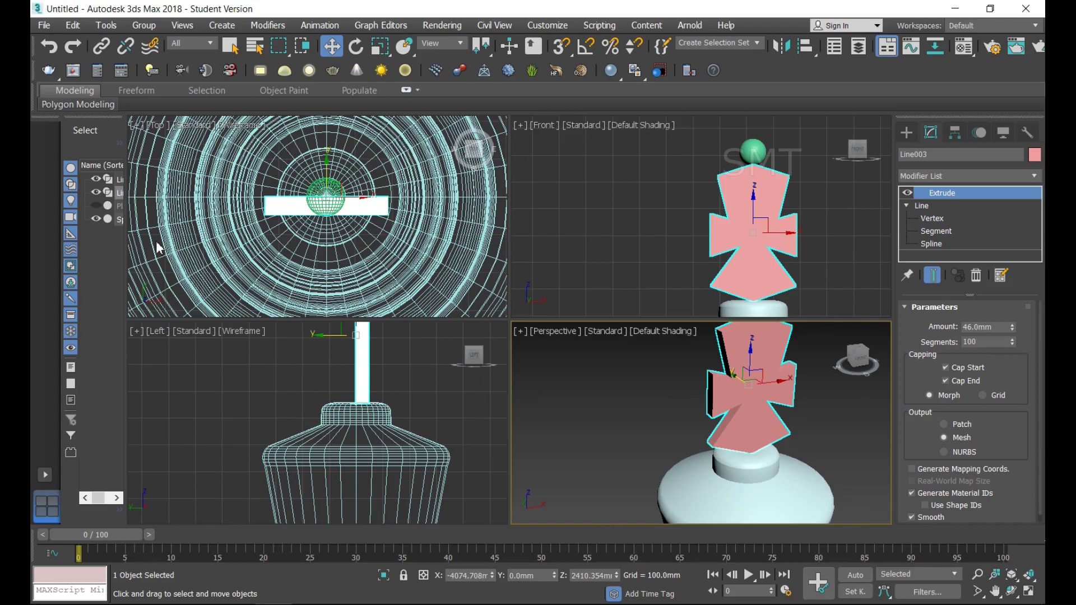
pyautogui.scroll(2, 324, 216)
pyautogui.scroll(-1, 322, 207)
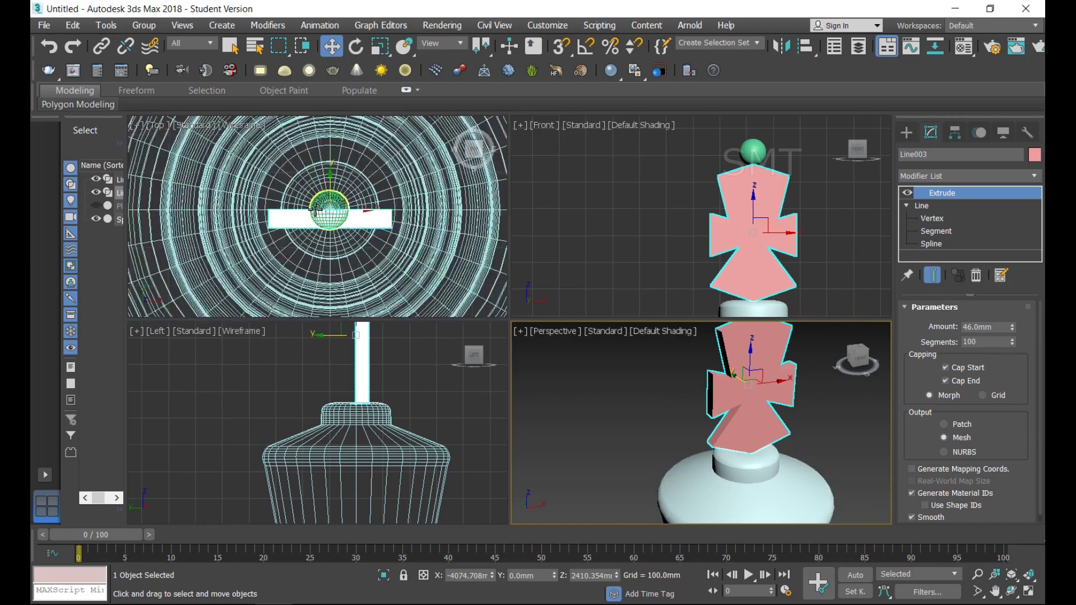
pyautogui.scroll(1, 317, 192)
pyautogui.moveTo(337, 185); pyautogui.dragTo(339, 177)
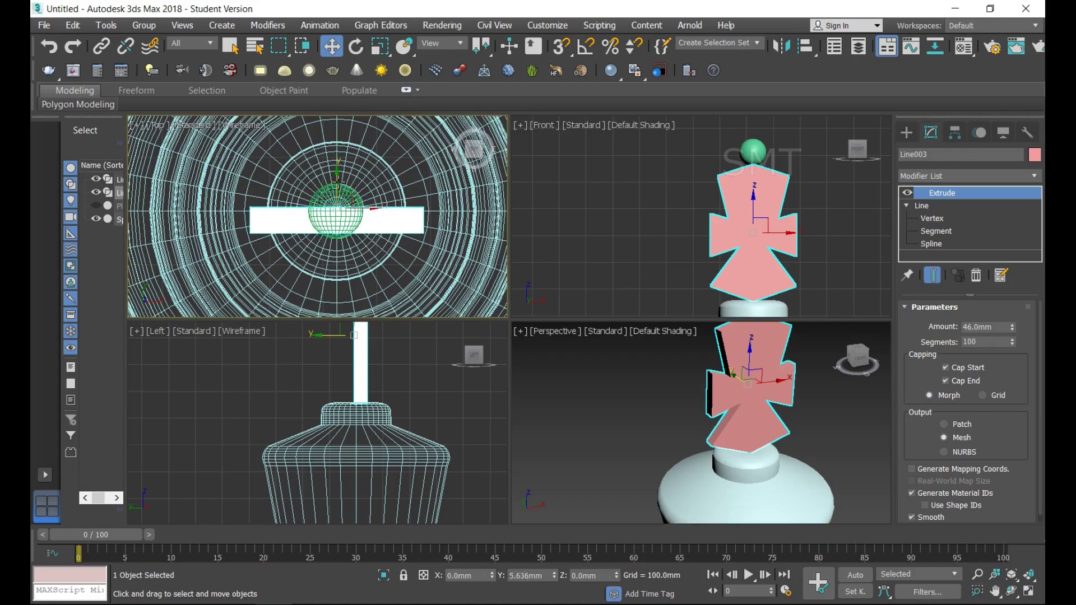
# Nudge Sphere001 along Y to about −1.546 mm, lining it up with the cross.
pyautogui.click(352, 209)
pyautogui.click(807, 431)
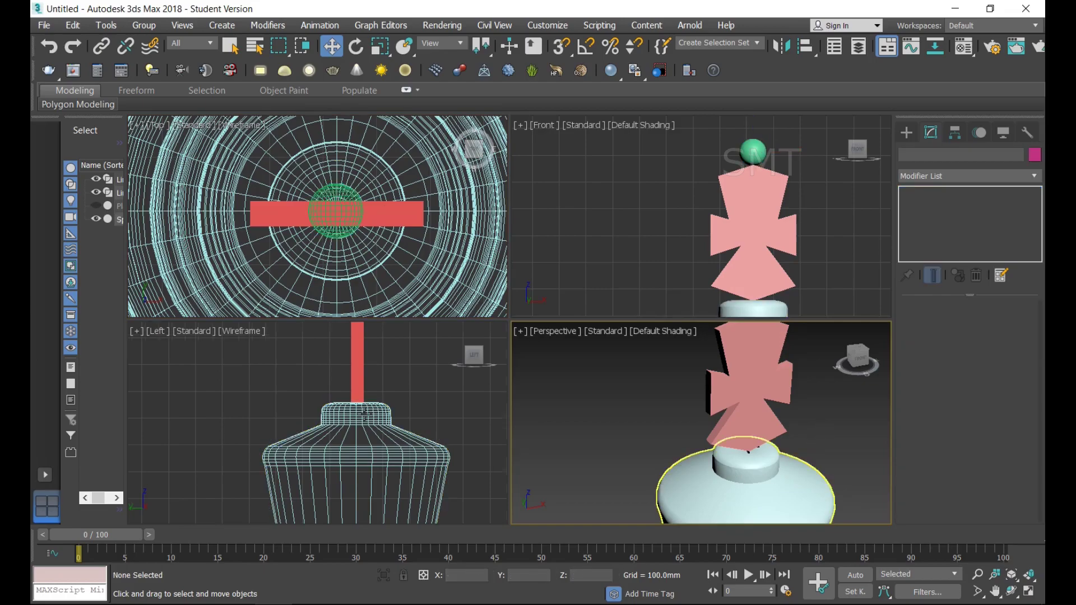
pyautogui.scroll(-3, 362, 412)
pyautogui.scroll(5, 360, 383)
pyautogui.scroll(2, 360, 383)
pyautogui.scroll(2, 359, 383)
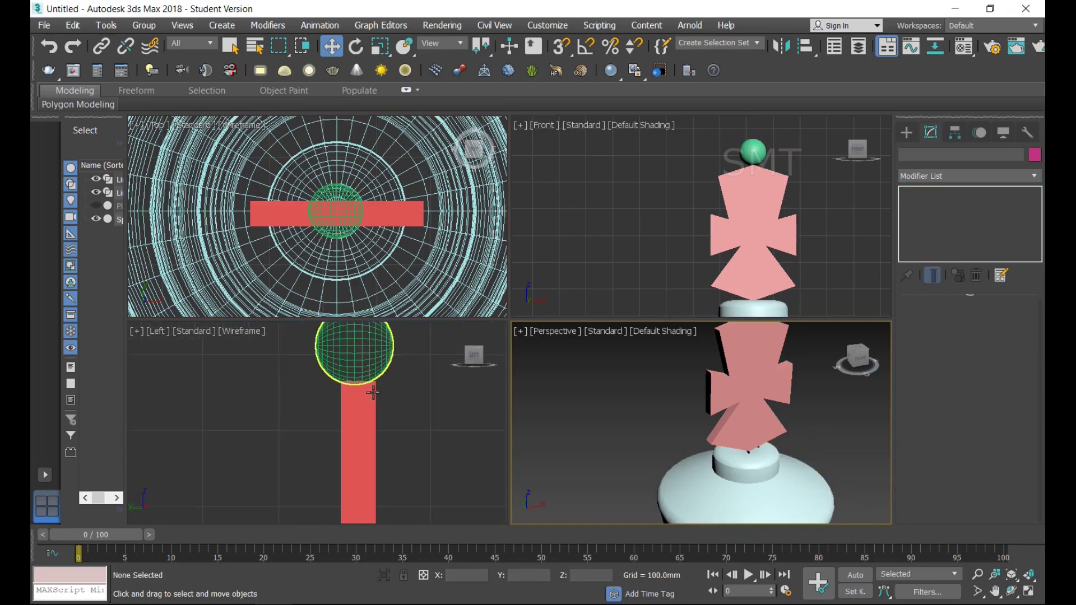
pyautogui.scroll(-4, 367, 384)
pyautogui.scroll(4, 377, 385)
pyautogui.click(372, 365)
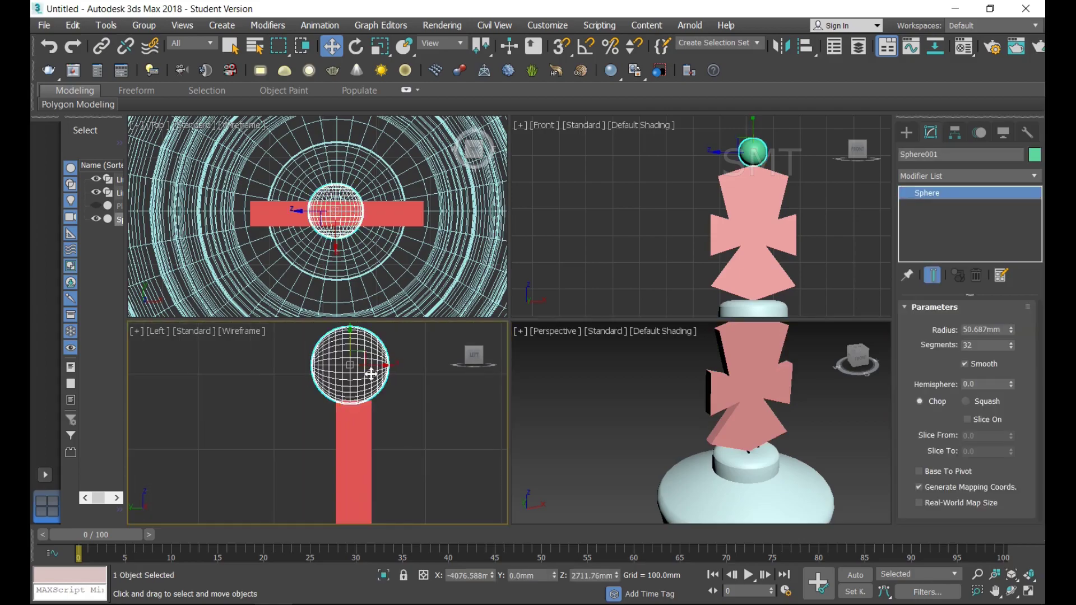
pyautogui.moveTo(375, 365); pyautogui.dragTo(377, 367)
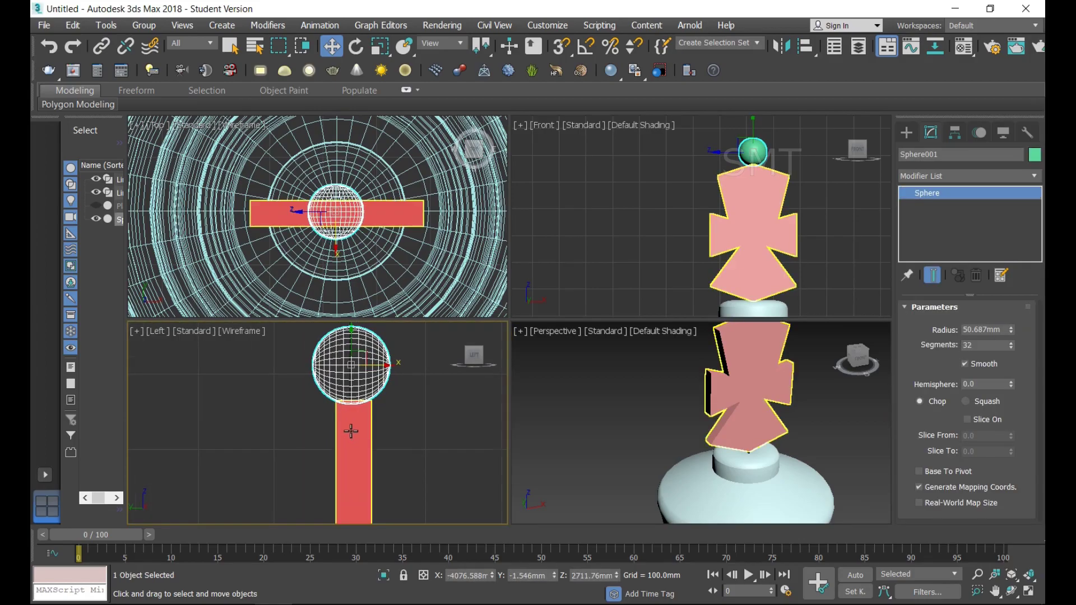
# Select the king's lathed body, Line001.
pyautogui.scroll(-5, 351, 432)
pyautogui.scroll(-2, 353, 448)
pyautogui.scroll(-2, 358, 493)
pyautogui.scroll(2, 367, 474)
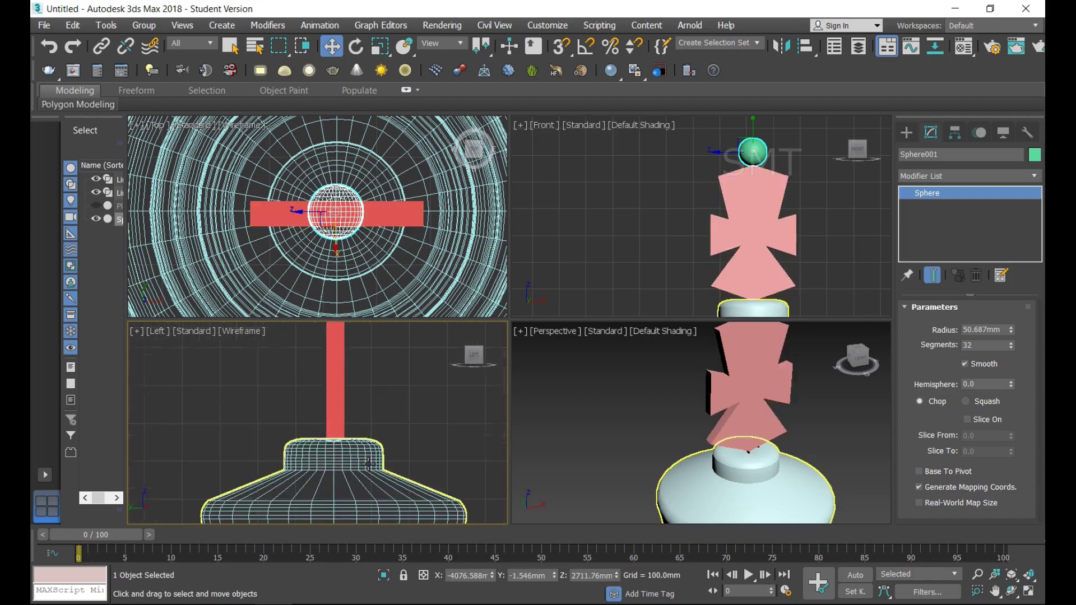
pyautogui.scroll(2, 369, 467)
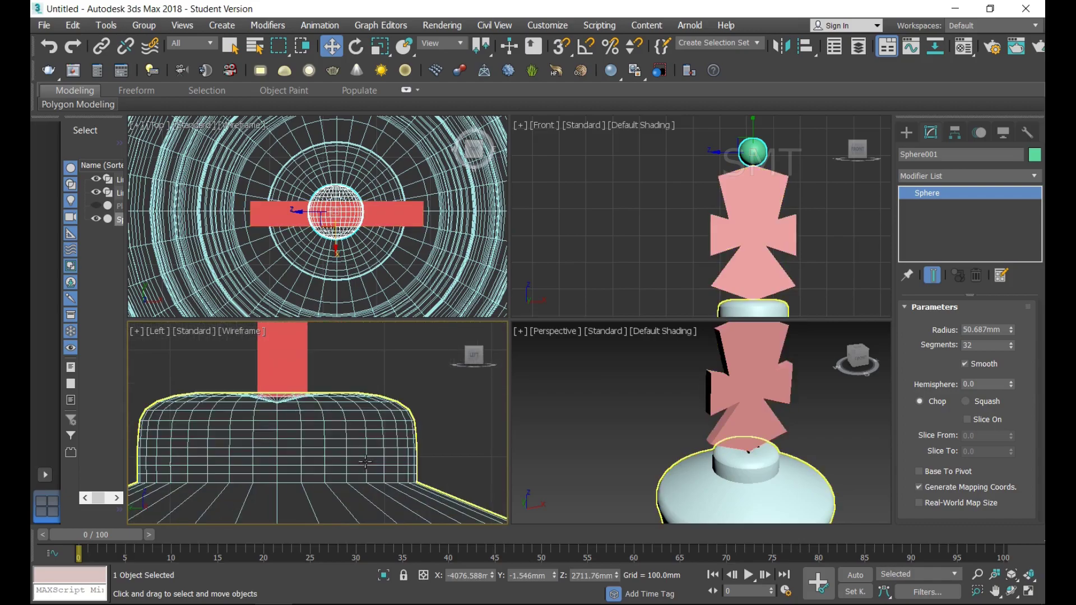
pyautogui.click(780, 493)
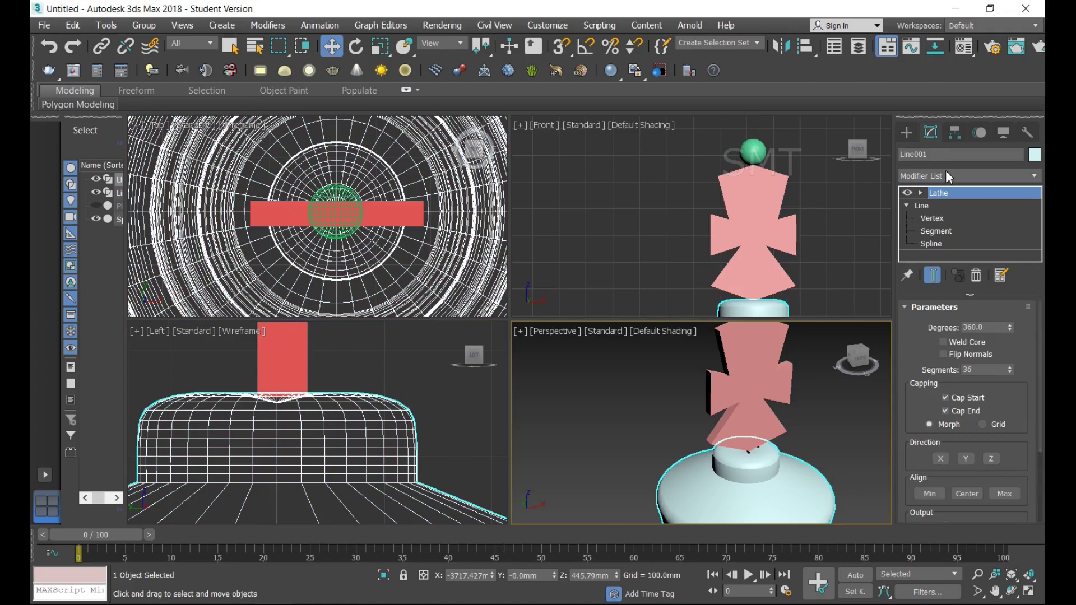
# Convert the king's body Line001 to an Editable Poly.
pyautogui.rightClick(799, 351)
pyautogui.moveTo(827, 597)
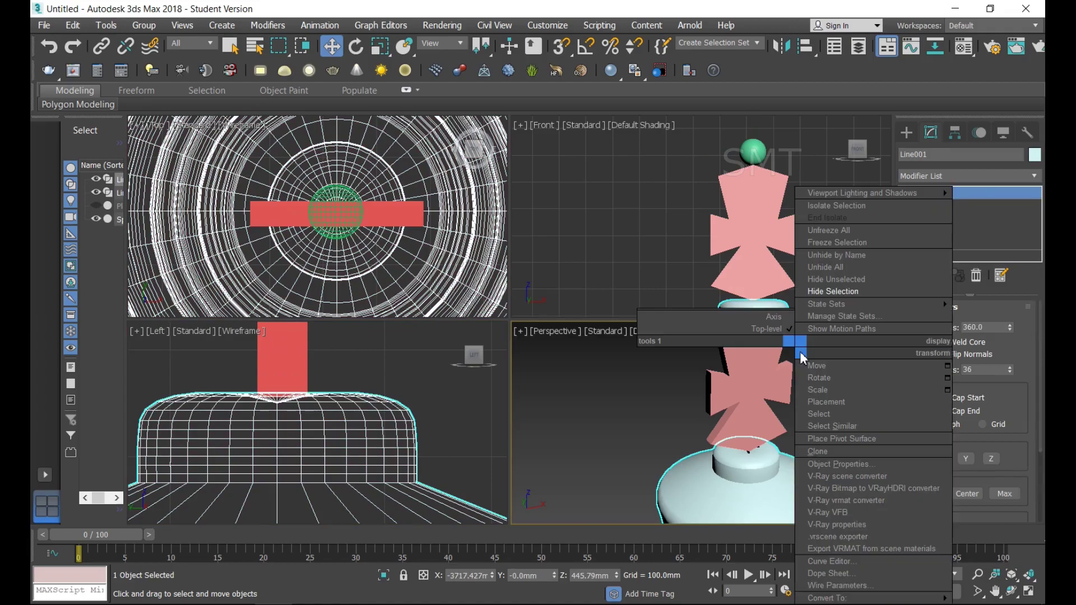
pyautogui.click(773, 592)
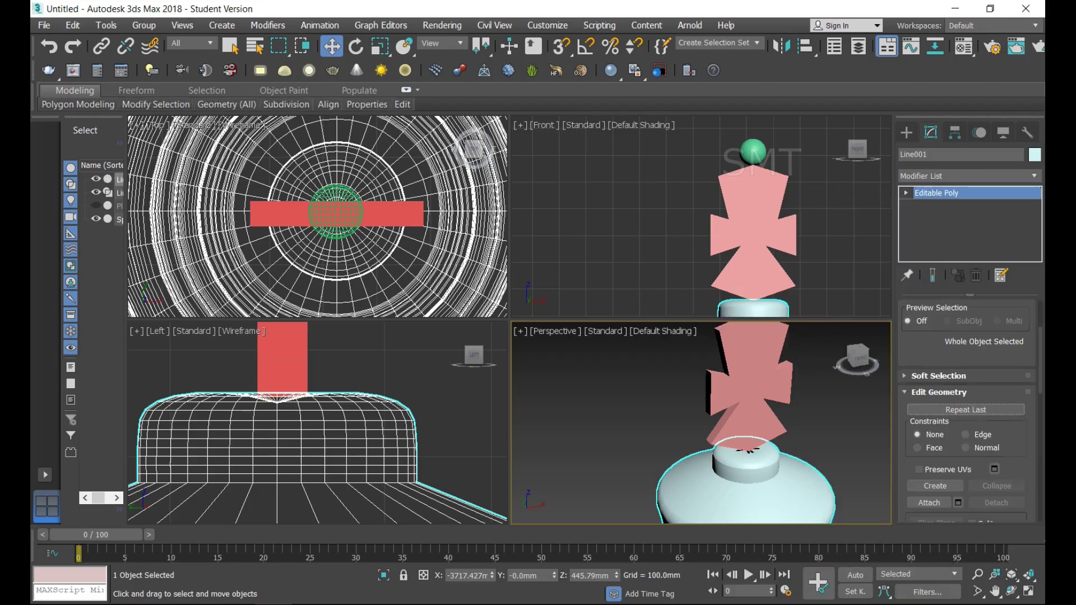
pyautogui.moveTo(1034, 436); pyautogui.dragTo(1033, 381)
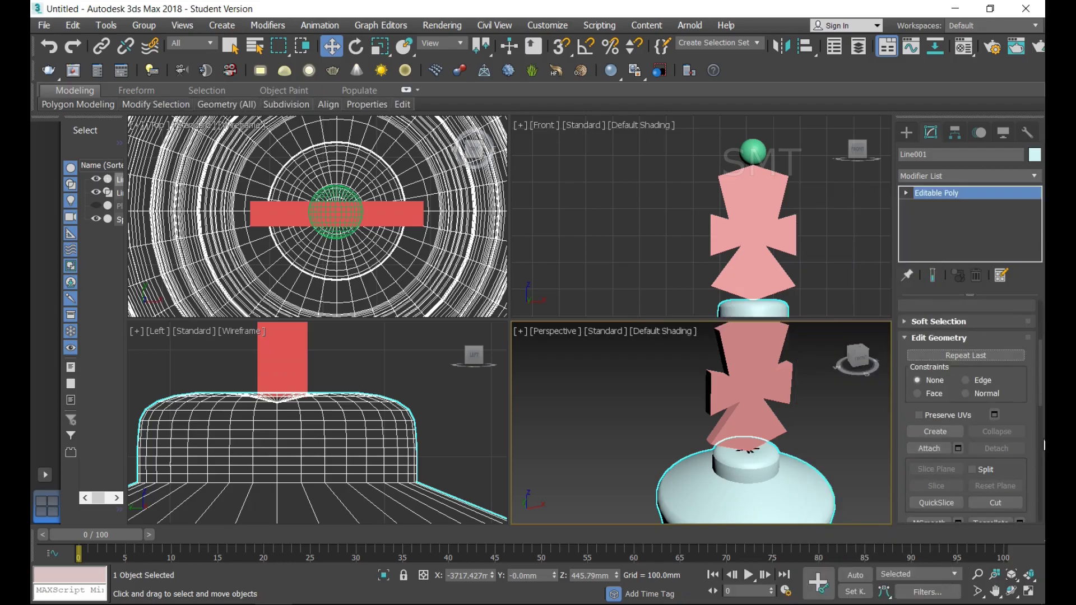
# Attach the pink cross and the green sphere to the body.
pyautogui.click(928, 449)
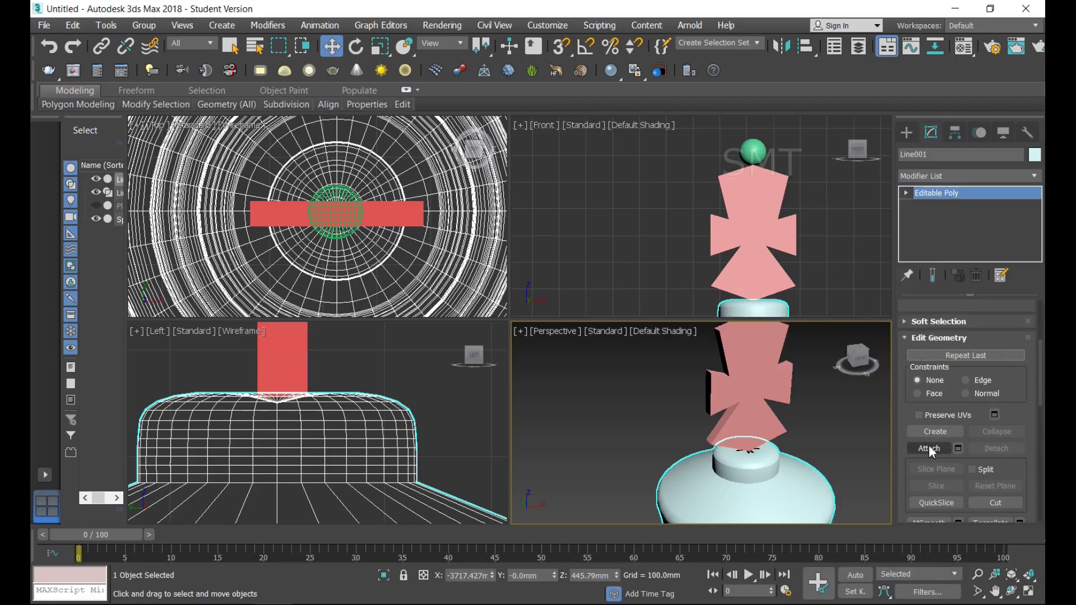
pyautogui.click(757, 408)
pyautogui.scroll(-5, 796, 437)
pyautogui.scroll(3, 799, 435)
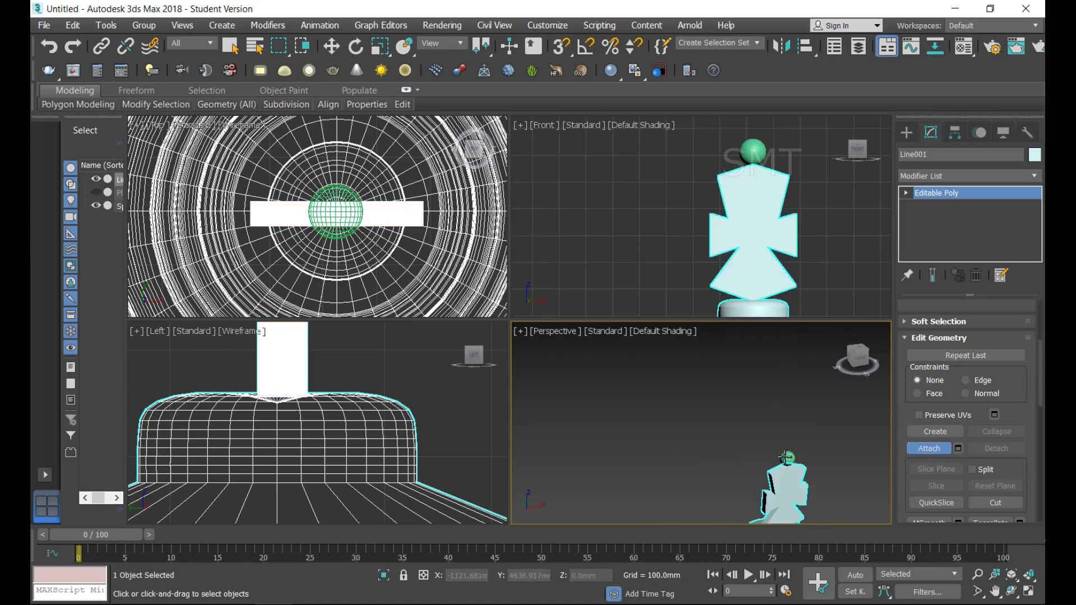
pyautogui.scroll(3, 799, 453)
pyautogui.scroll(3, 784, 459)
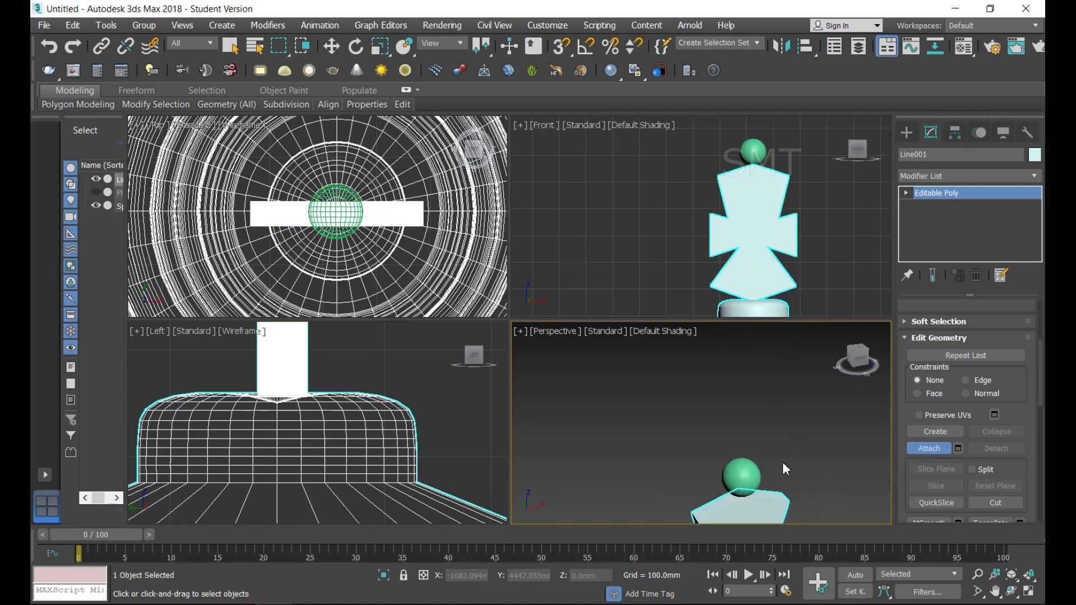
pyautogui.click(741, 476)
pyautogui.scroll(-5, 796, 429)
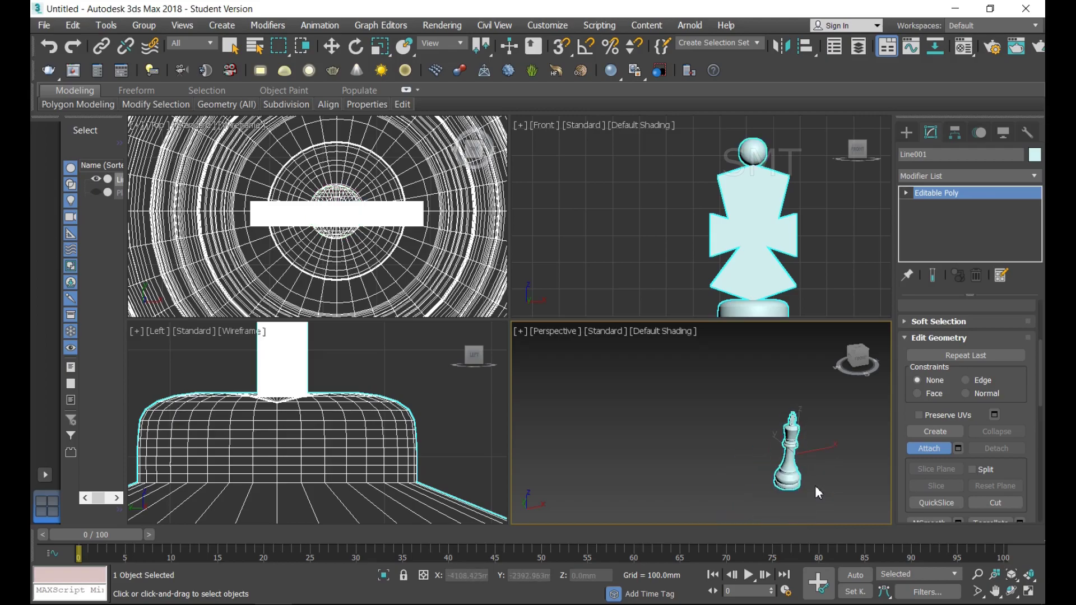
pyautogui.scroll(3, 813, 482)
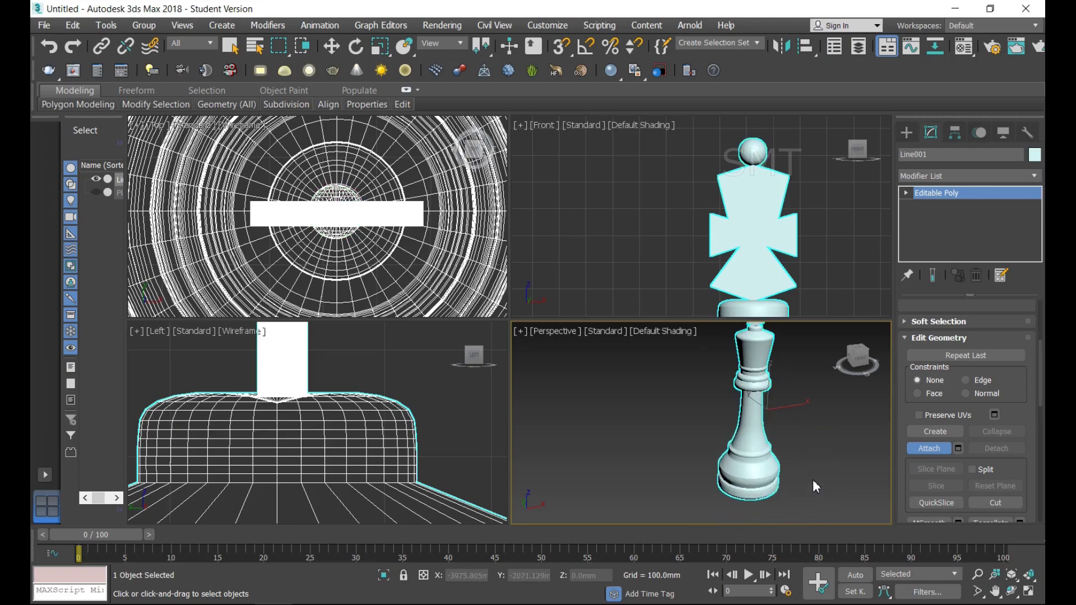
# Maximize the Perspective viewport.
pyautogui.click(1032, 590)
pyautogui.scroll(-3, 762, 358)
pyautogui.scroll(4, 767, 336)
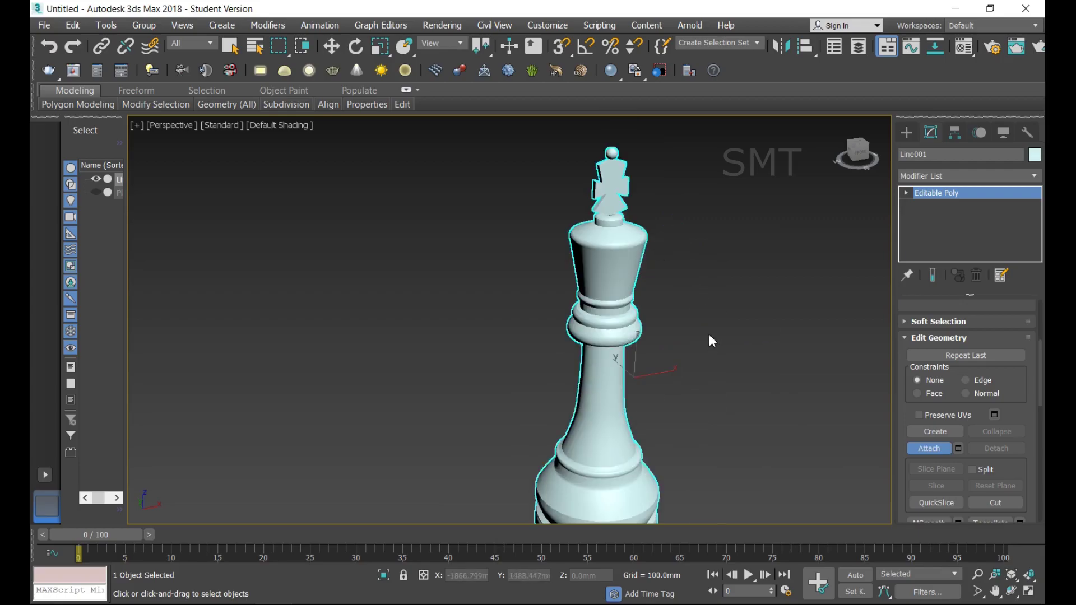
# Orbit around the combined king, turn Attach off, and return to Select and Move.
pyautogui.scroll(-3, 708, 341)
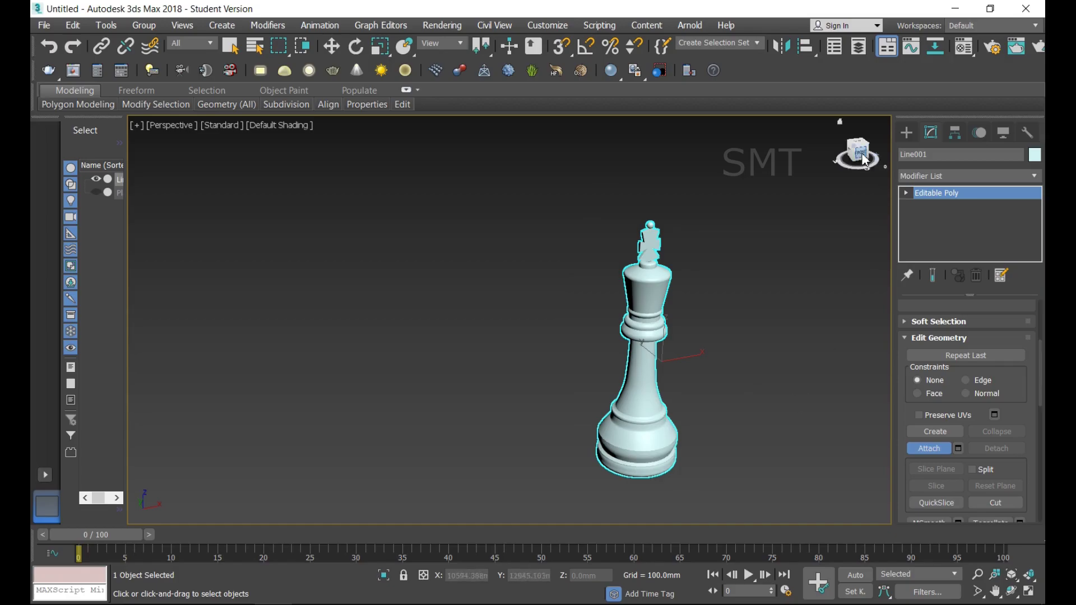
pyautogui.moveTo(857, 153); pyautogui.dragTo(874, 156)
pyautogui.keyDown('alt'); pyautogui.moveTo(572, 374); pyautogui.dragTo(572, 375, button='middle'); pyautogui.keyUp('alt')
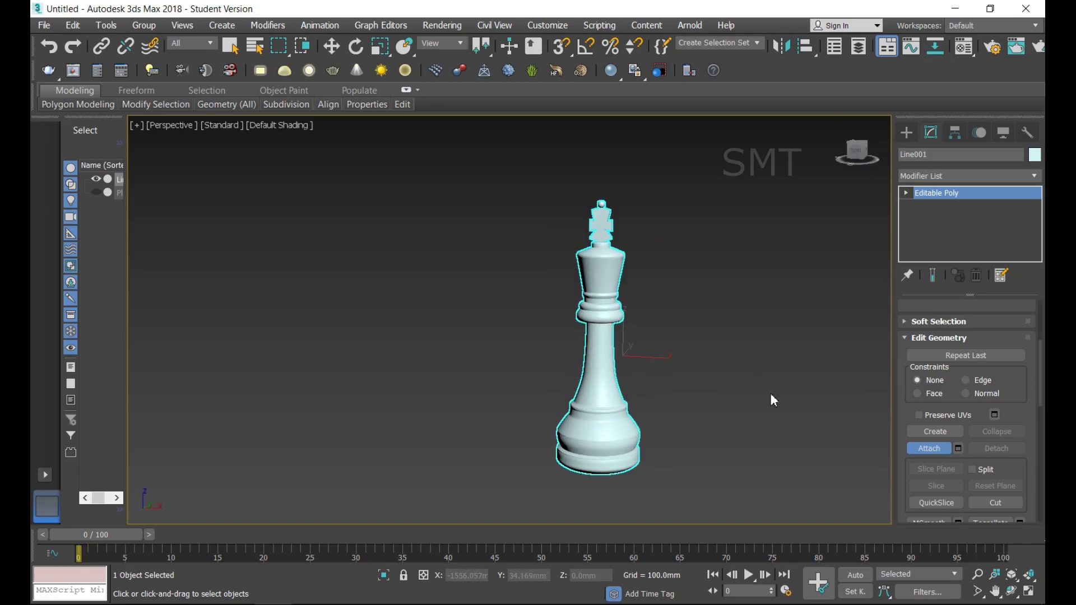
pyautogui.click(927, 453)
pyautogui.press('w')
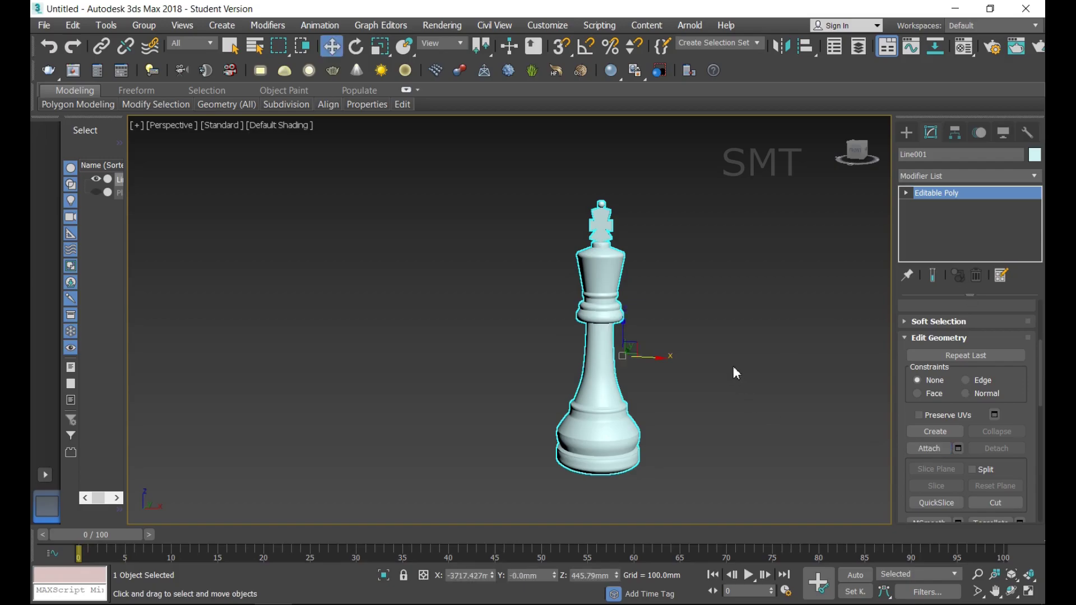